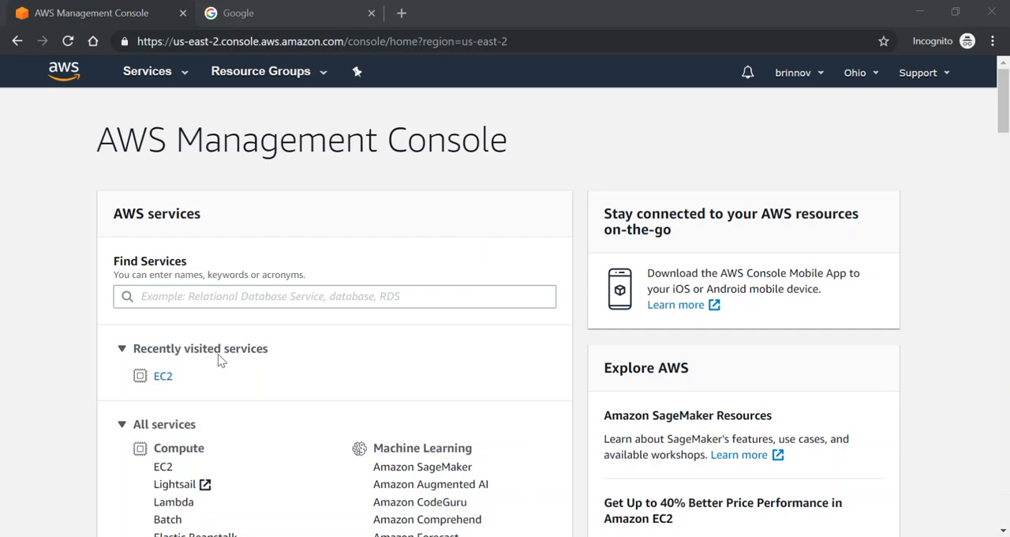
Find the EC2 service, open its instances list and start launching a new instance
left_click(174, 295)
type("ec2")
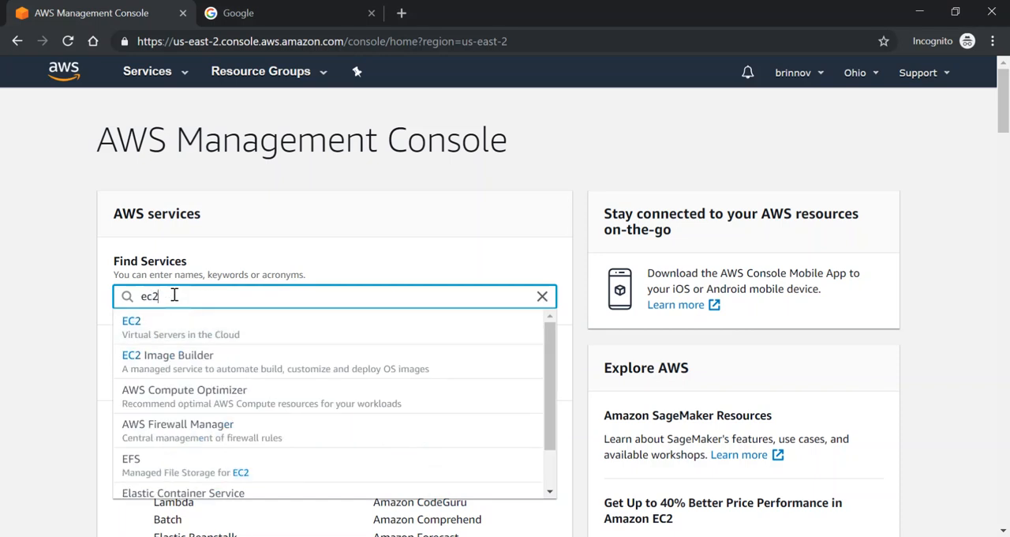
left_click(135, 326)
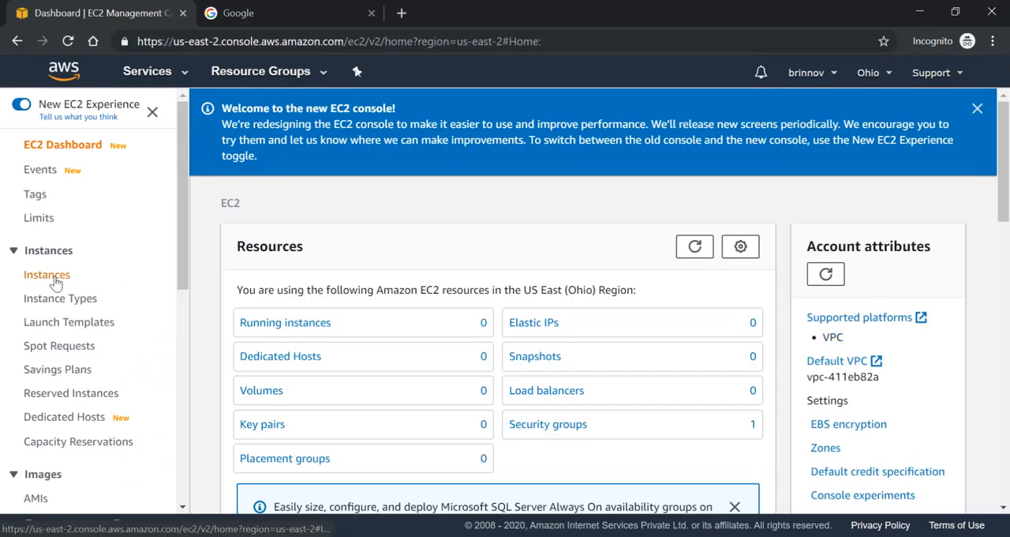
left_click(55, 280)
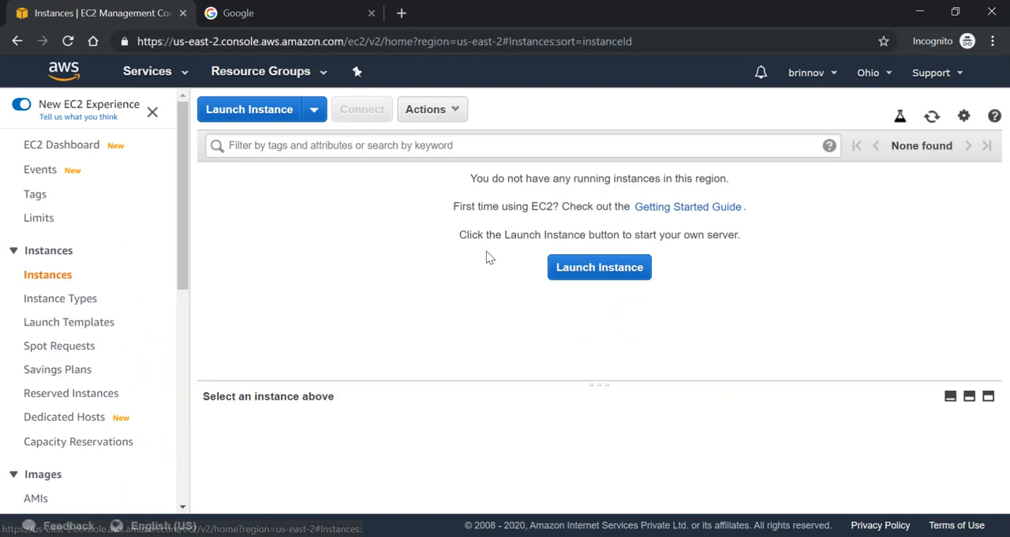
left_click(582, 269)
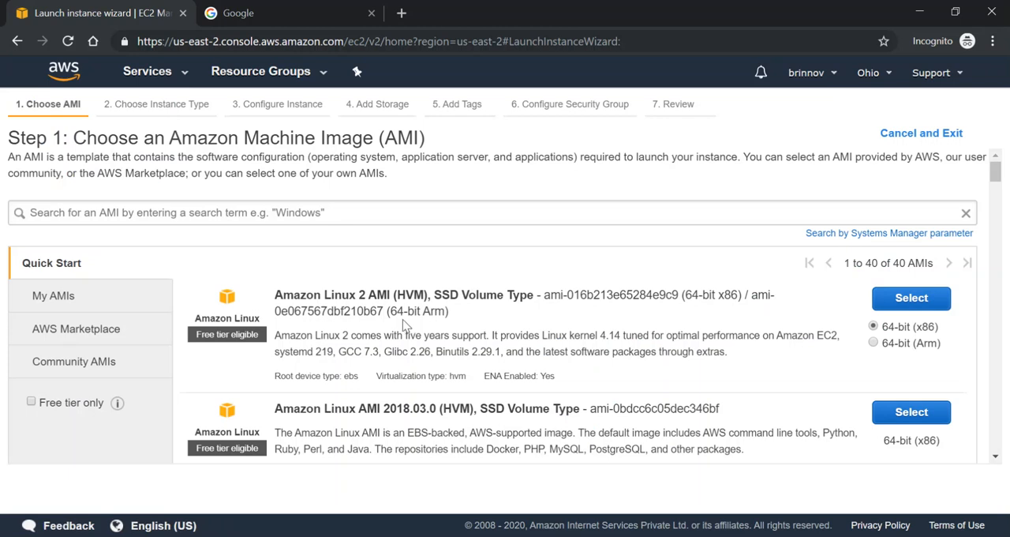
Search the machine images for windows, choose Microsoft Windows Server 2019 Base and accept the t2.micro instance type
left_click(175, 211)
type("windows")
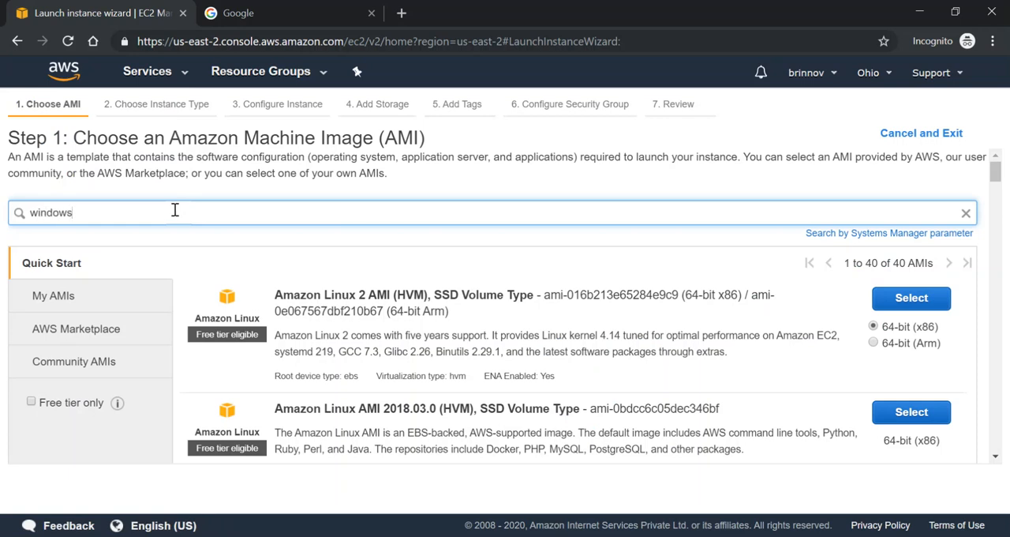
key("Return")
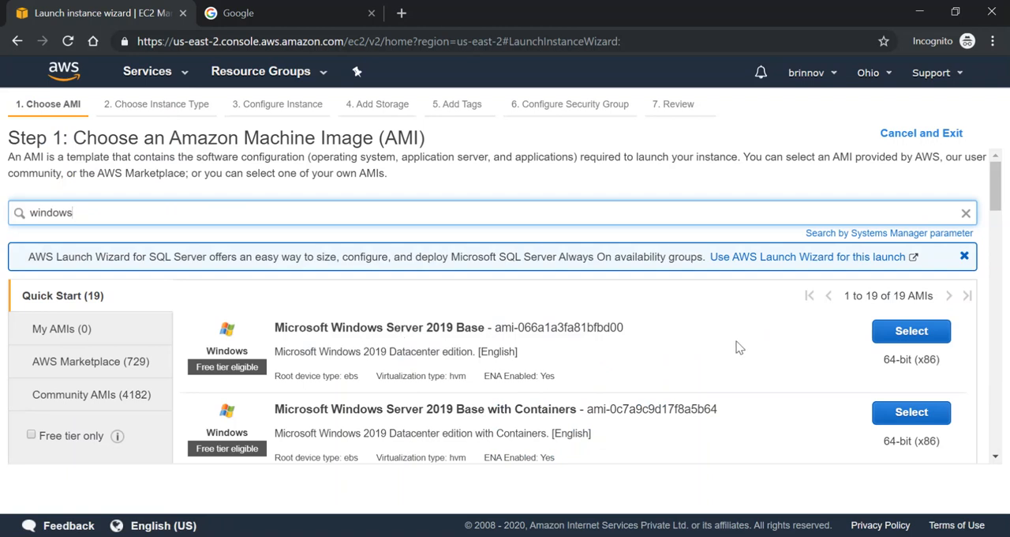
left_click(910, 335)
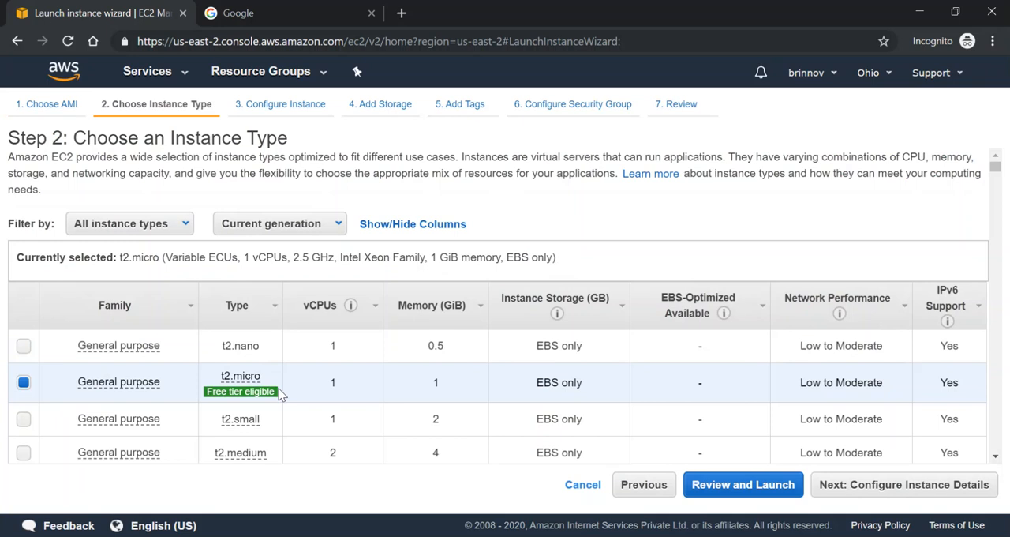
left_click(913, 493)
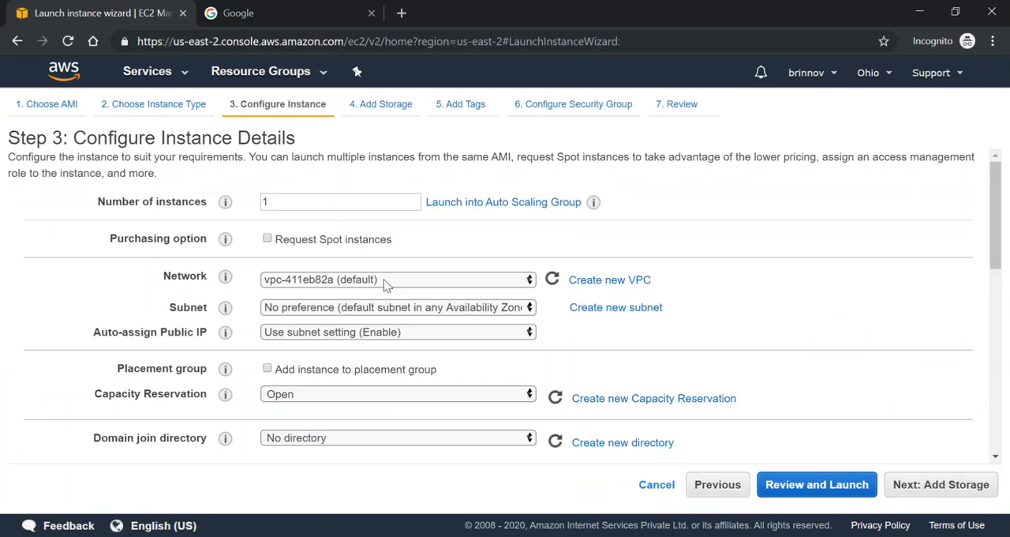
Set the instance's subnet to the default in us-east-2b and set Auto-assign Public IP to Enable
left_click(394, 313)
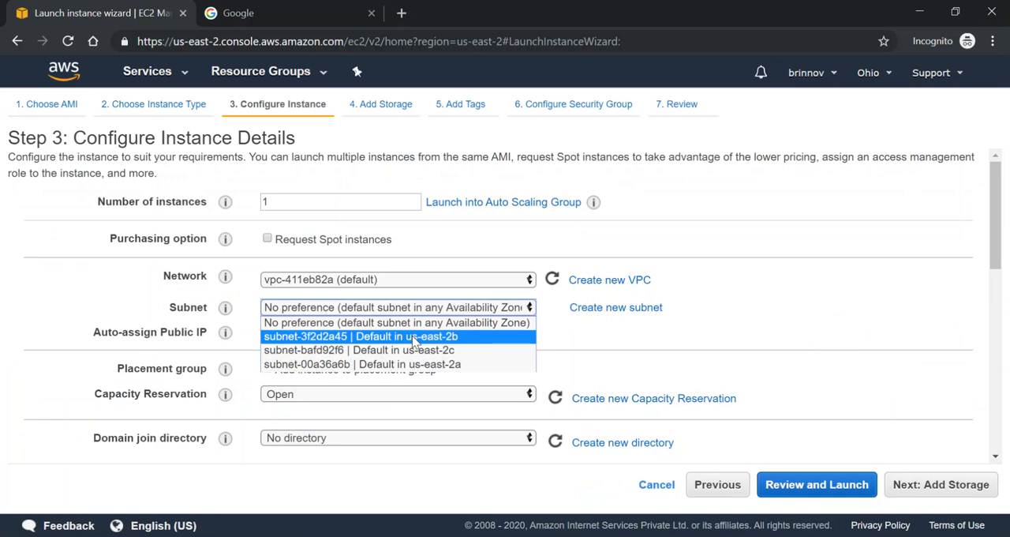
left_click(414, 337)
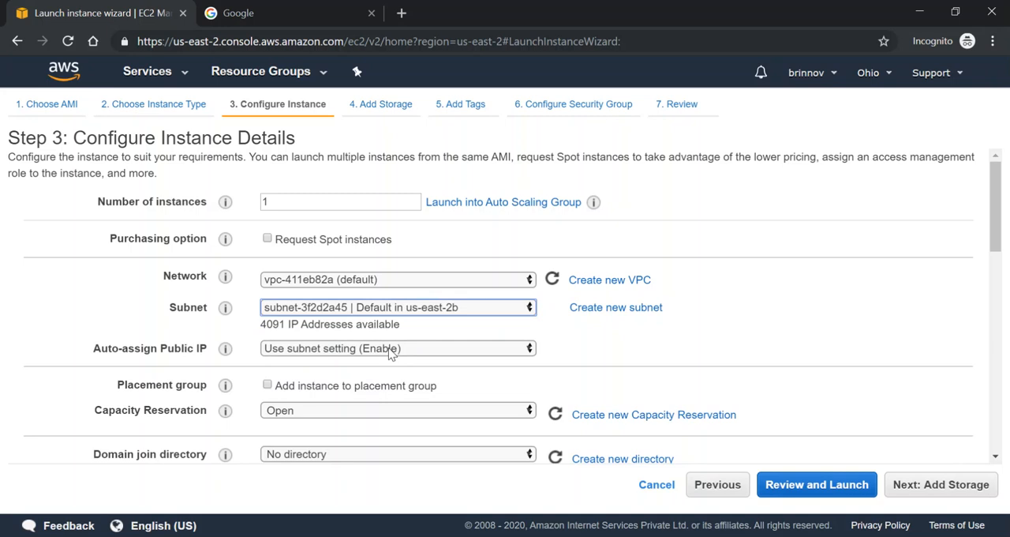
left_click(391, 352)
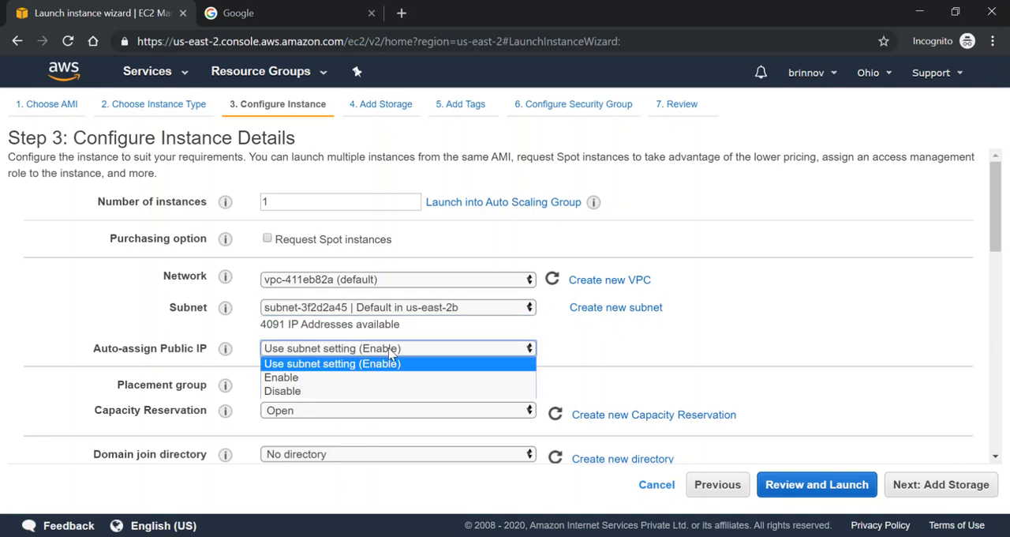
left_click(375, 379)
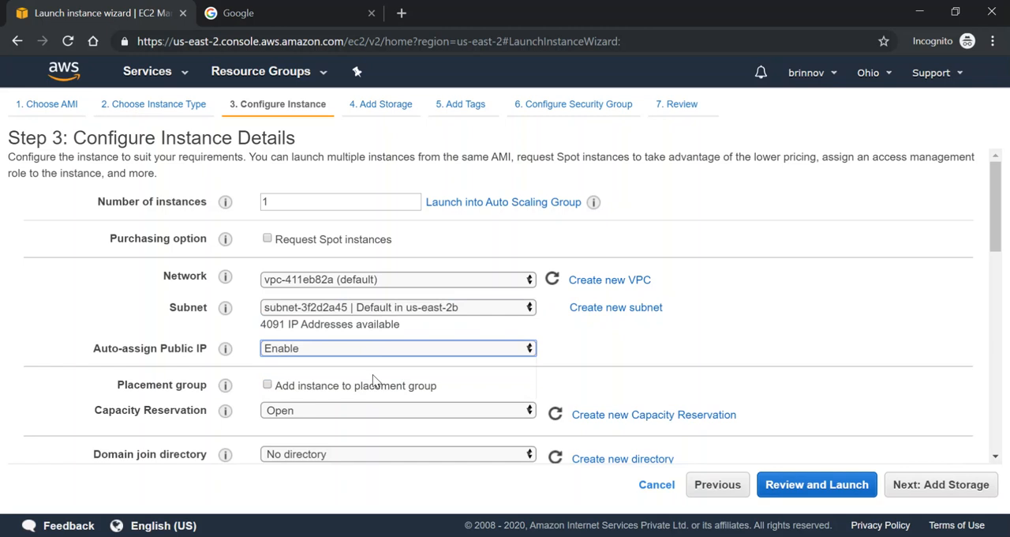
scroll(375, 380, "down", 5)
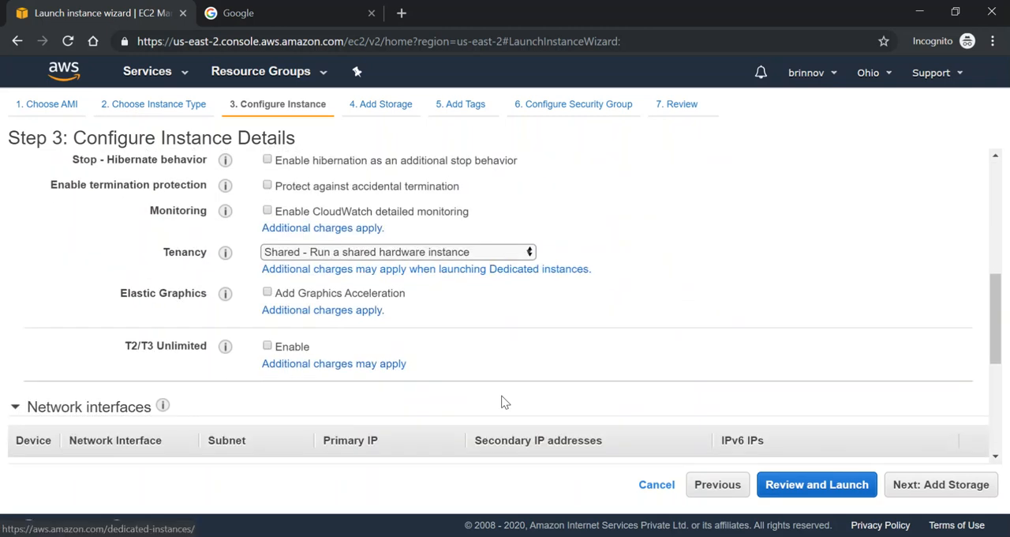
Add a second storage volume to the instance, an 8 GiB EBS General Purpose SSD (gp2), and continue to the tags
left_click(930, 490)
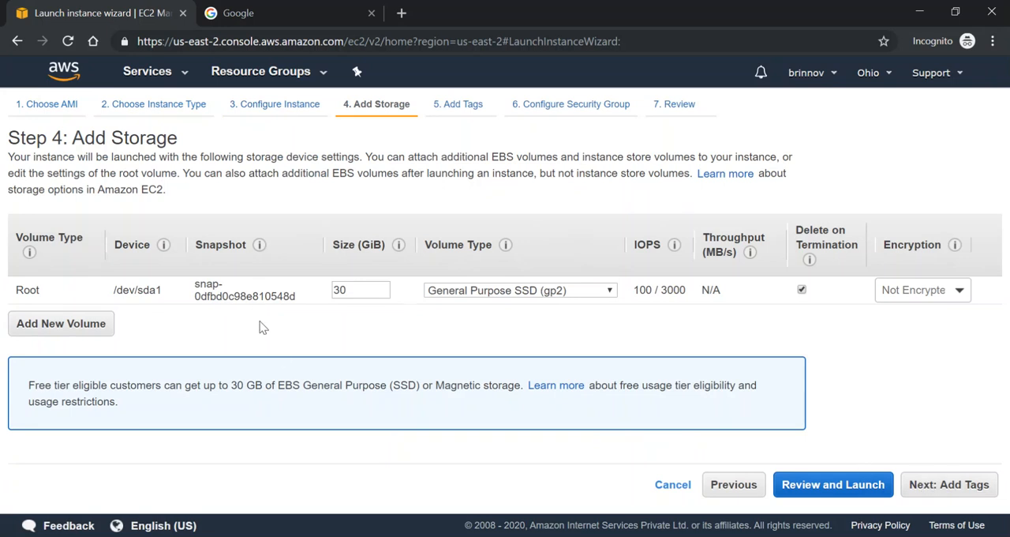
left_click(86, 332)
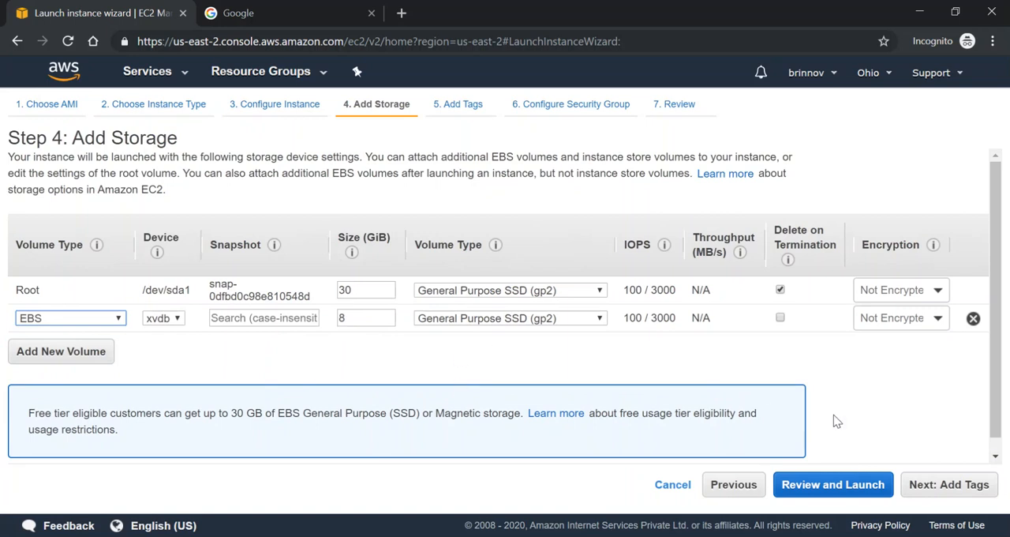
left_click(964, 491)
Add a tag with key Name and value Brinnov-web, and continue to the security group configuration
left_click(38, 351)
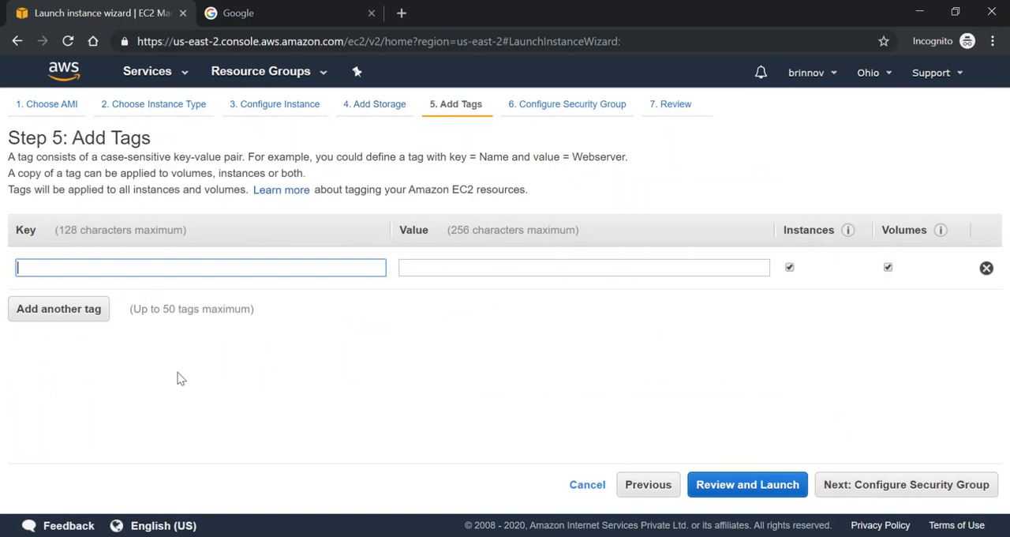
type("Name")
key("Tab")
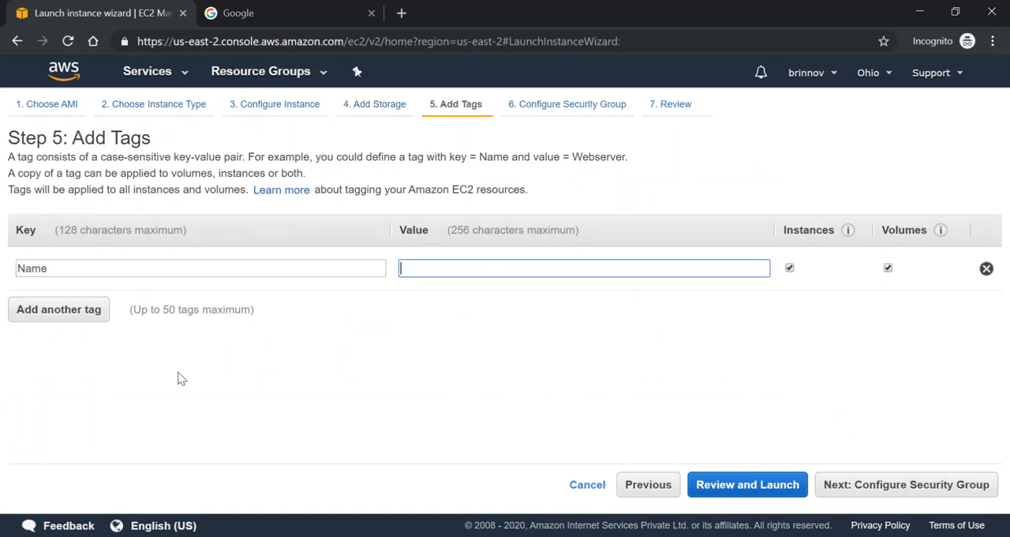
type("Brinnov-web")
left_click(910, 488)
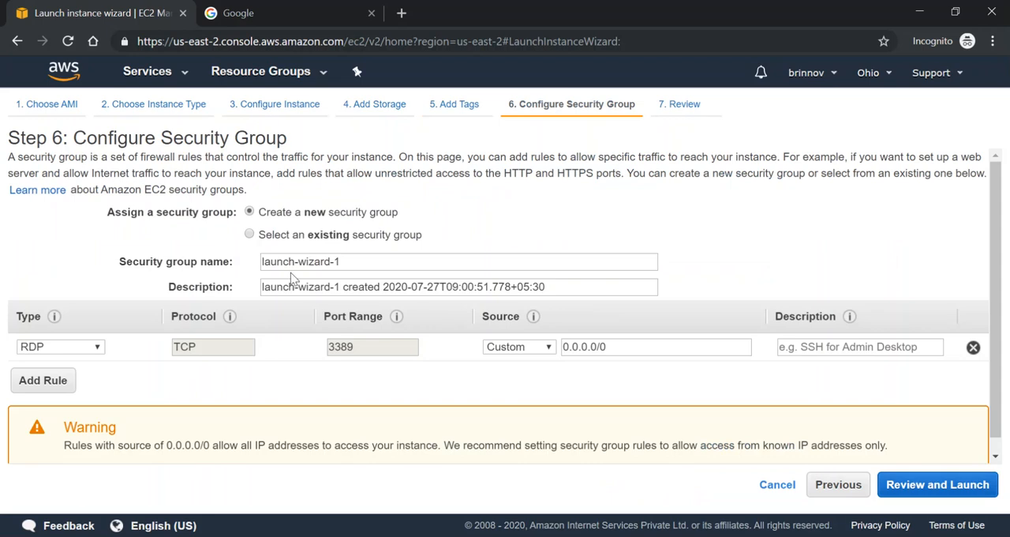
Choose to create a new security group and name it brinnov-web-sg
left_click(250, 235)
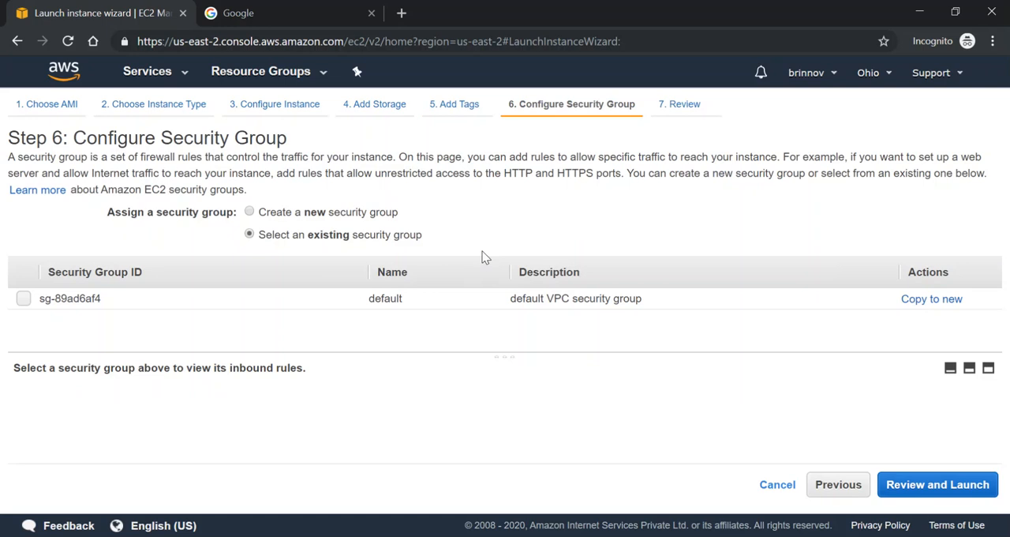
left_click(249, 213)
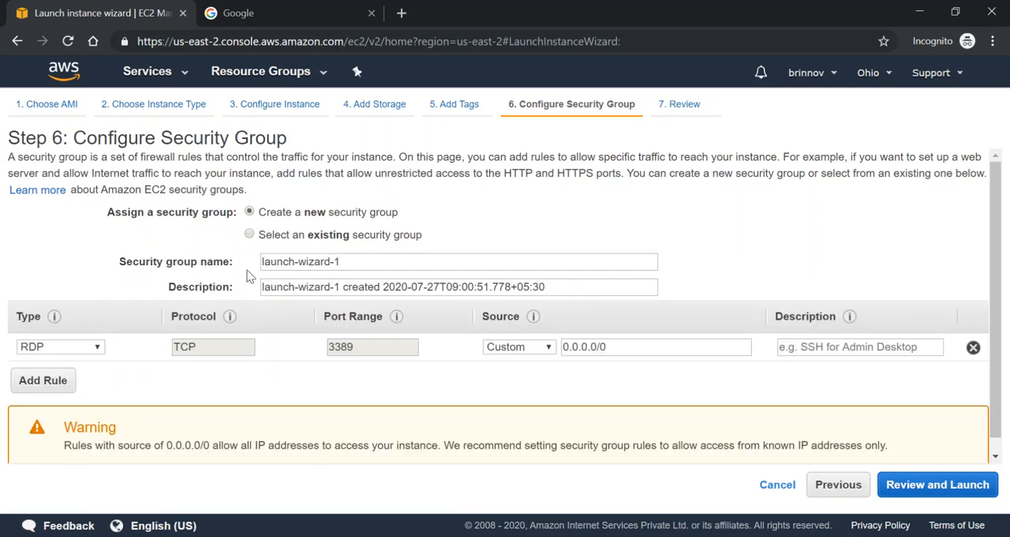
triple_click(365, 257)
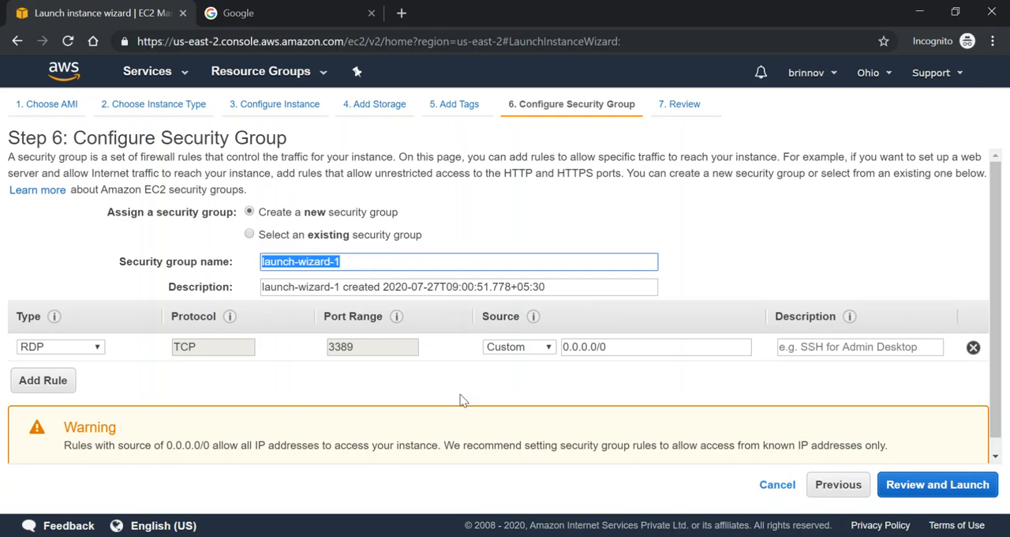
type("brinnov")
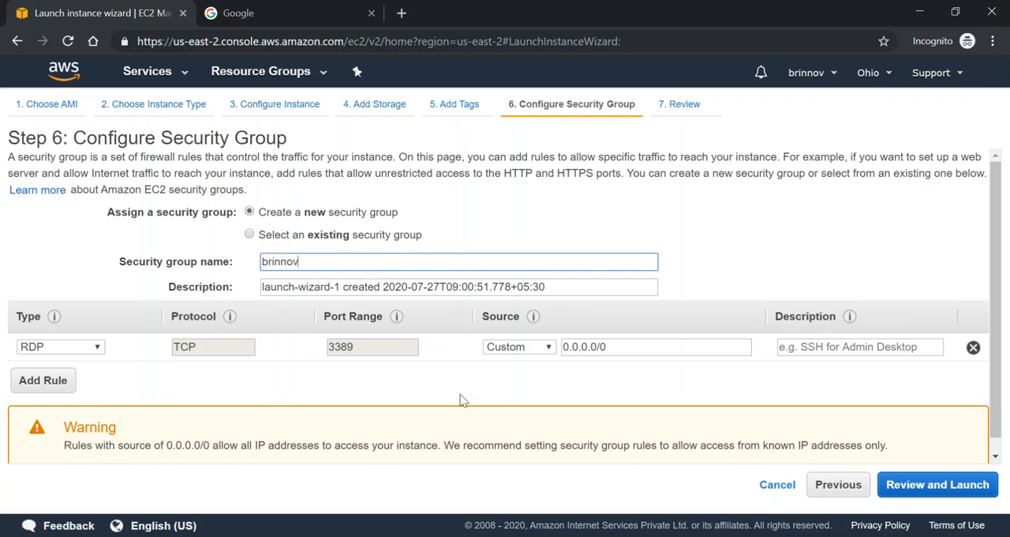
type("-web-sg")
Add an HTTP inbound rule to the security group and proceed to the launch review
left_click(38, 380)
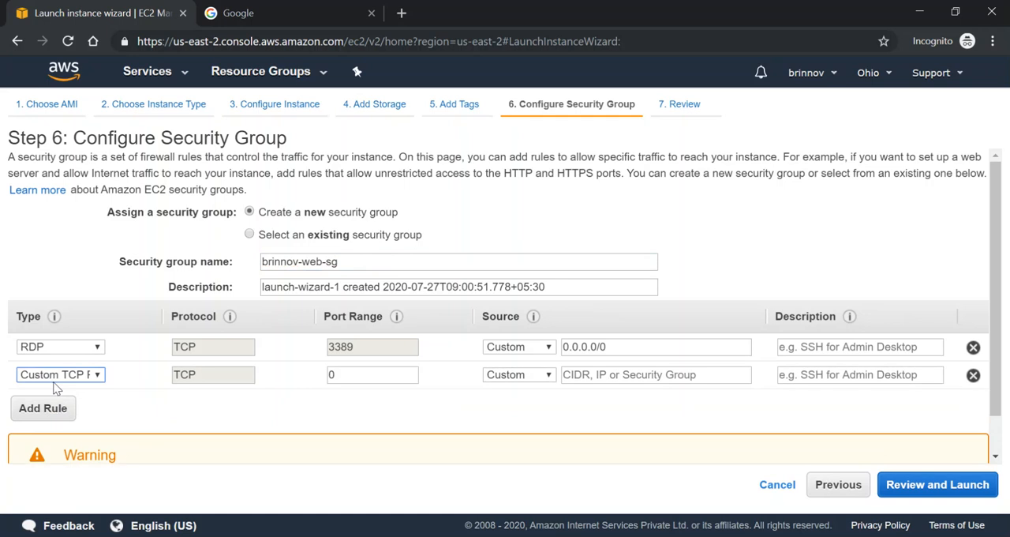
left_click(97, 378)
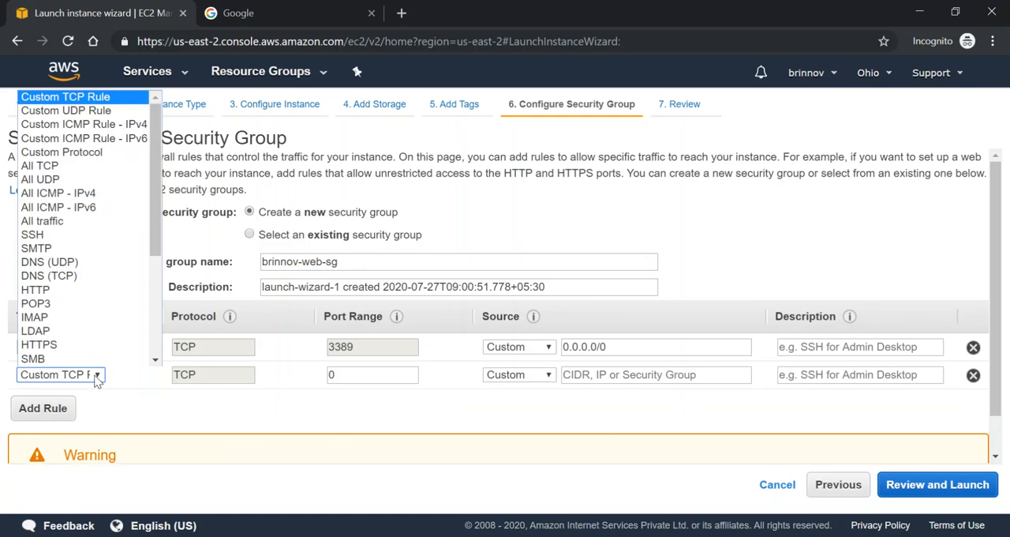
left_click(60, 294)
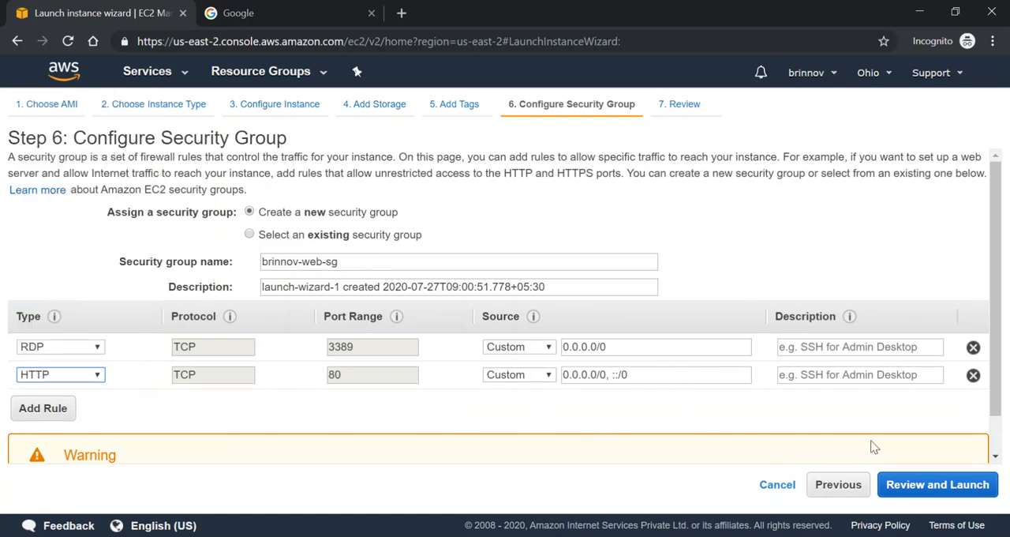
left_click(940, 485)
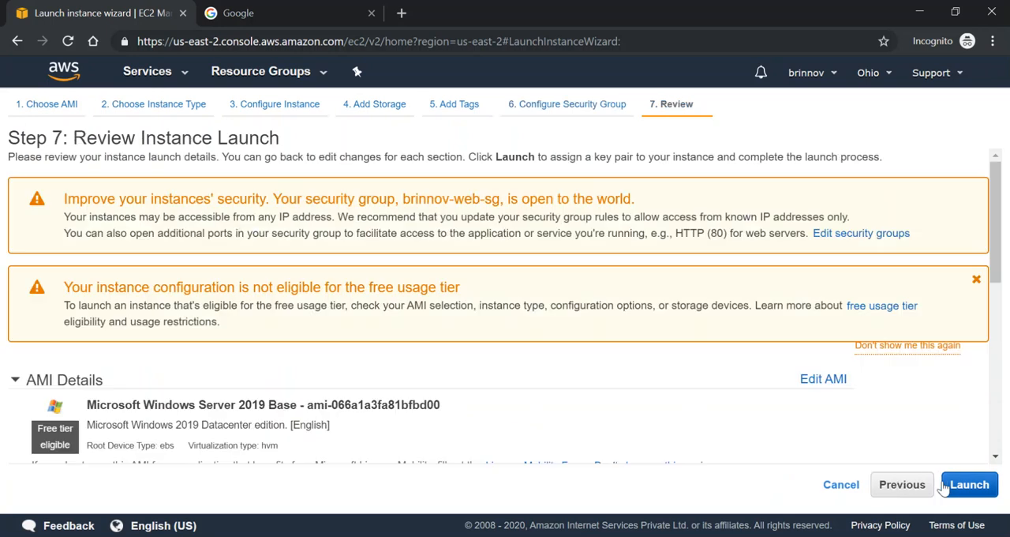
Review the launch settings, create a new key pair named brinnov and save its private key as brinnov.pem in the AWS folder
scroll(692, 395, "down", 1)
scroll(693, 394, "down", 10)
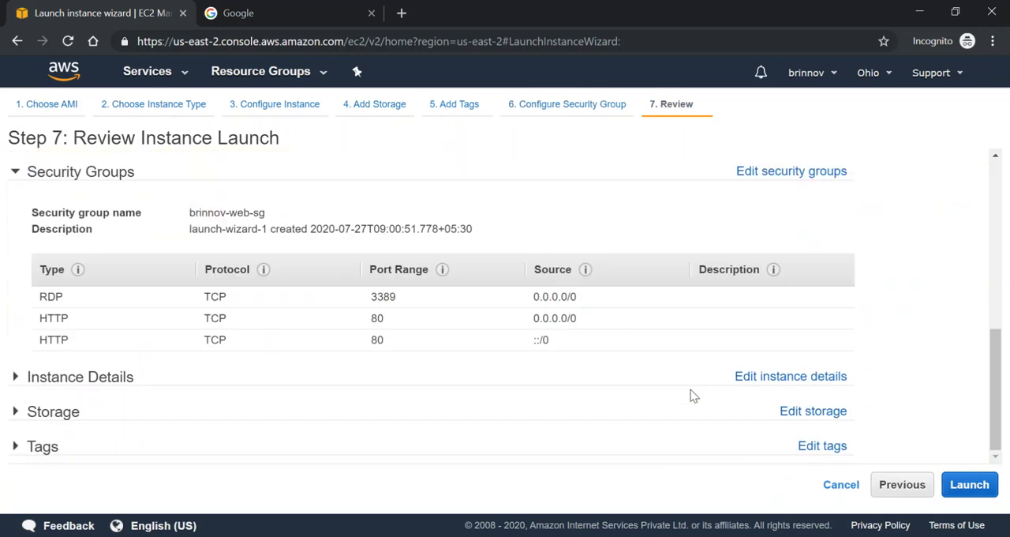
left_click(959, 488)
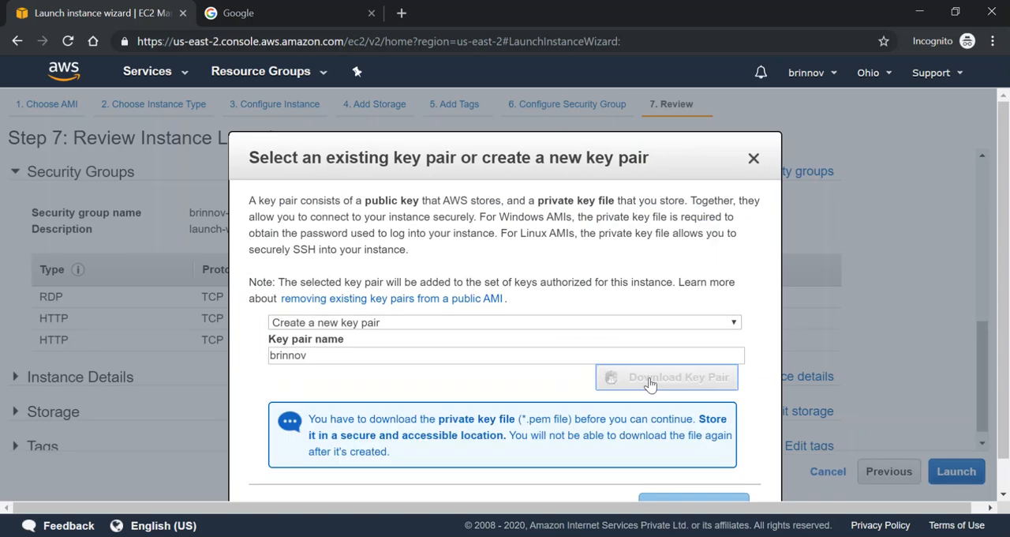
left_click(610, 376)
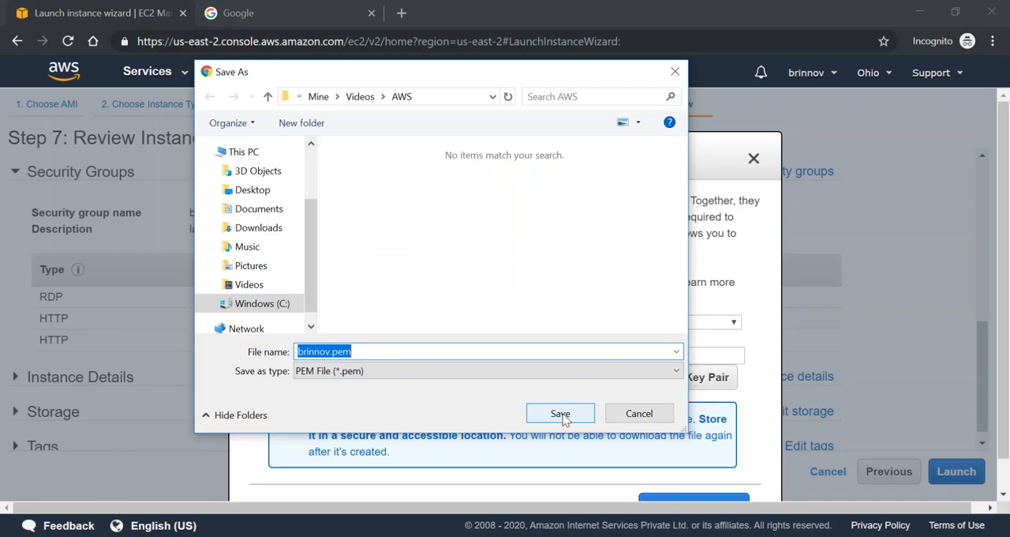
left_click(560, 414)
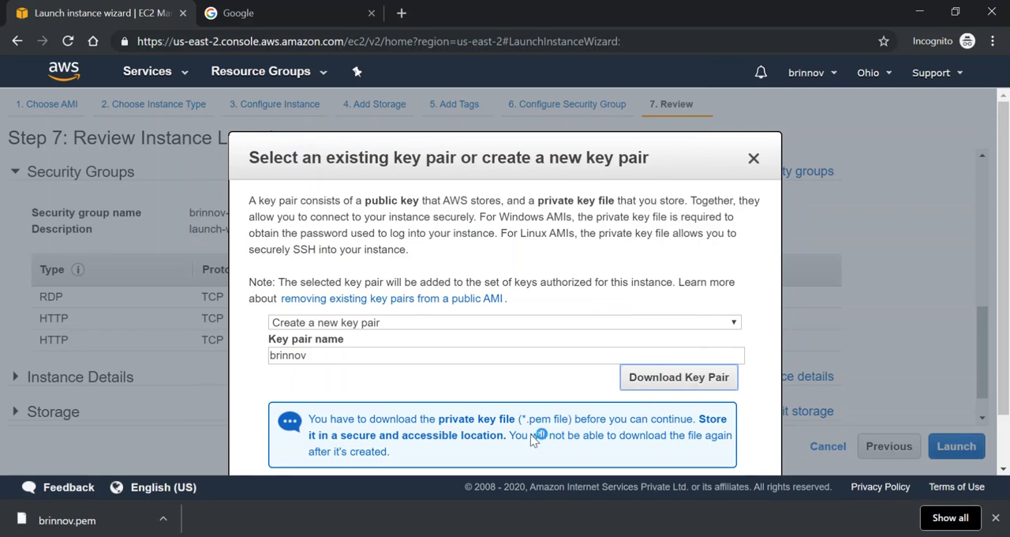
left_click(647, 384)
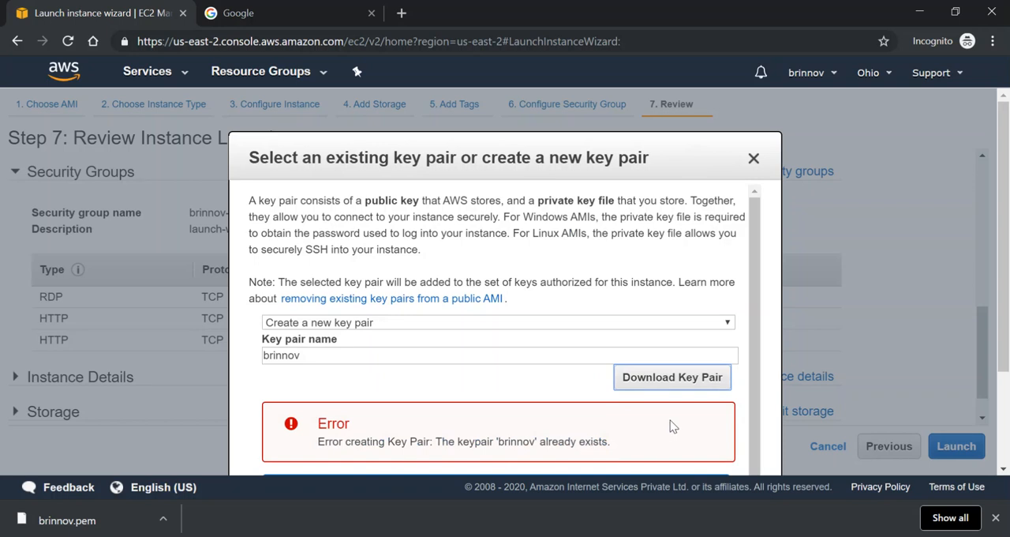
Launch the instance with the new key pair, open the instances list and refresh its status
scroll(751, 307, "down", 2)
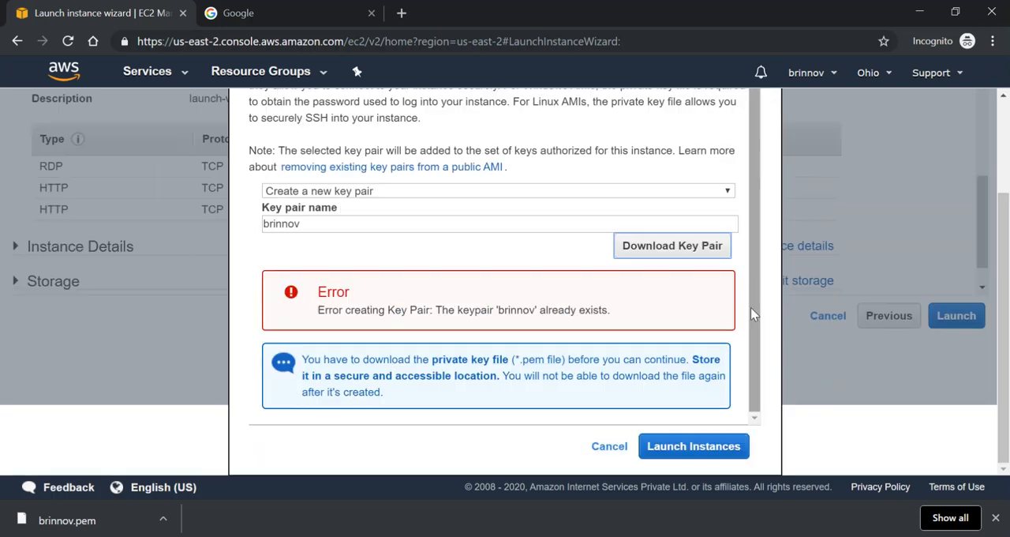
left_click(712, 445)
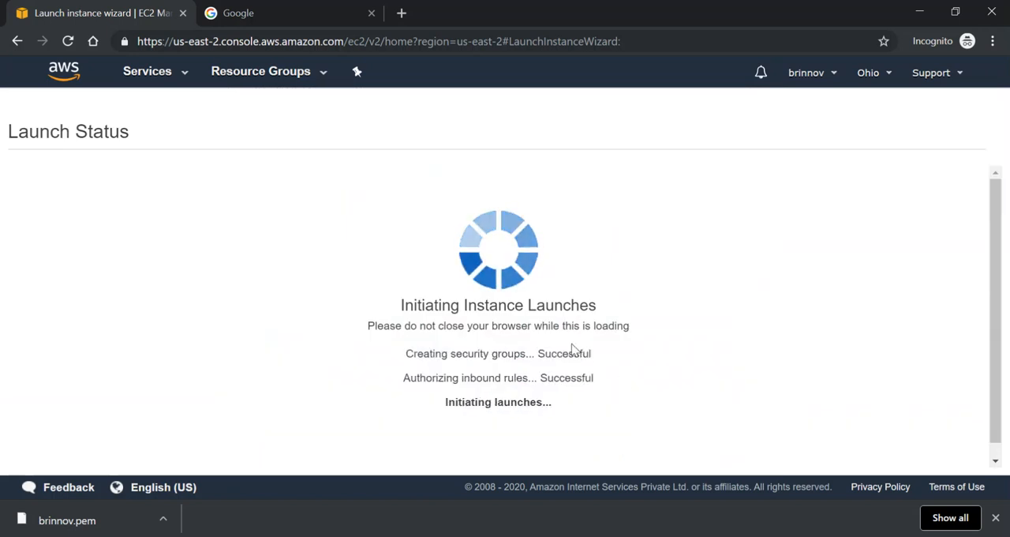
scroll(695, 355, "down", 5)
left_click(937, 456)
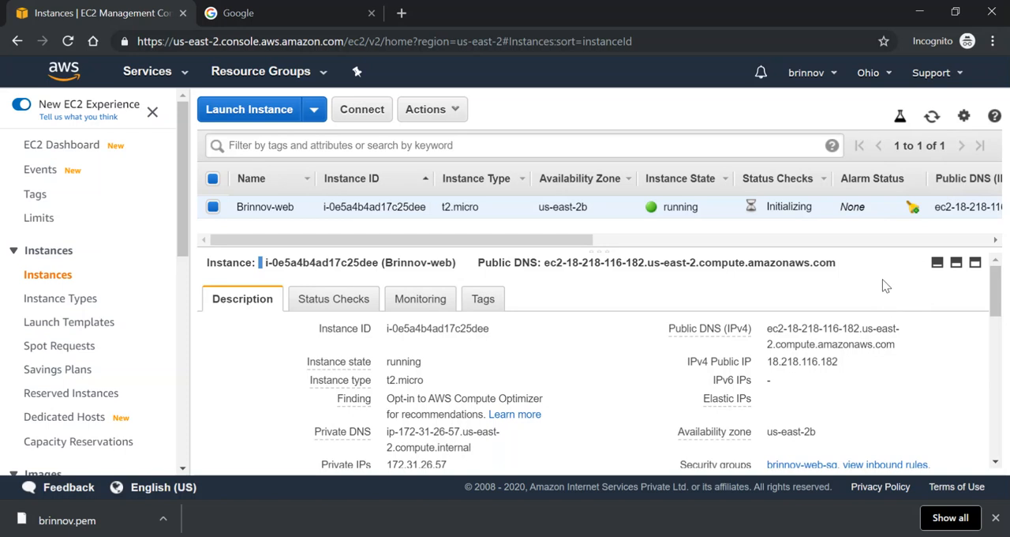
left_click(931, 118)
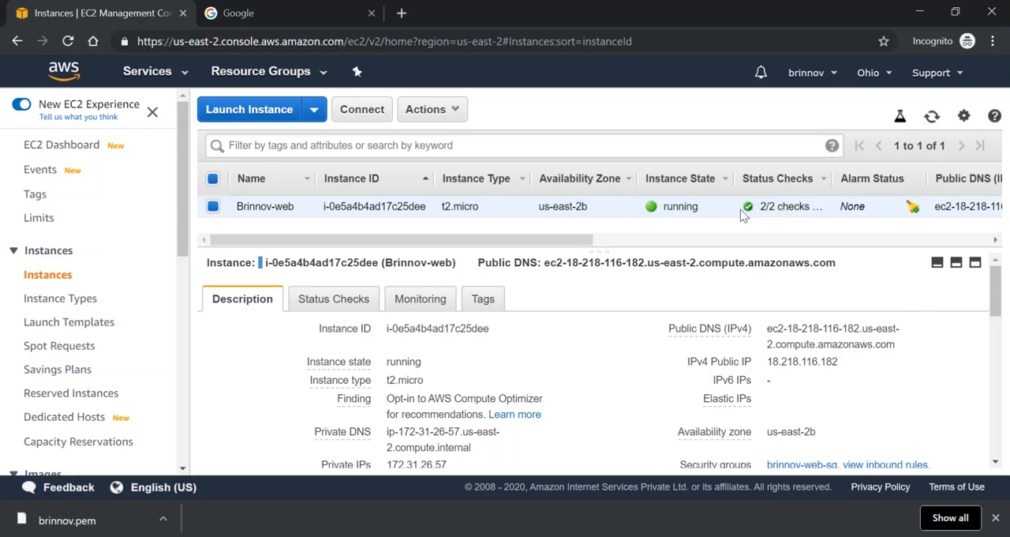
Review the Brinnov-web instance's system and instance status checks, and return to its description
left_click(345, 307)
scroll(367, 328, "down", 1)
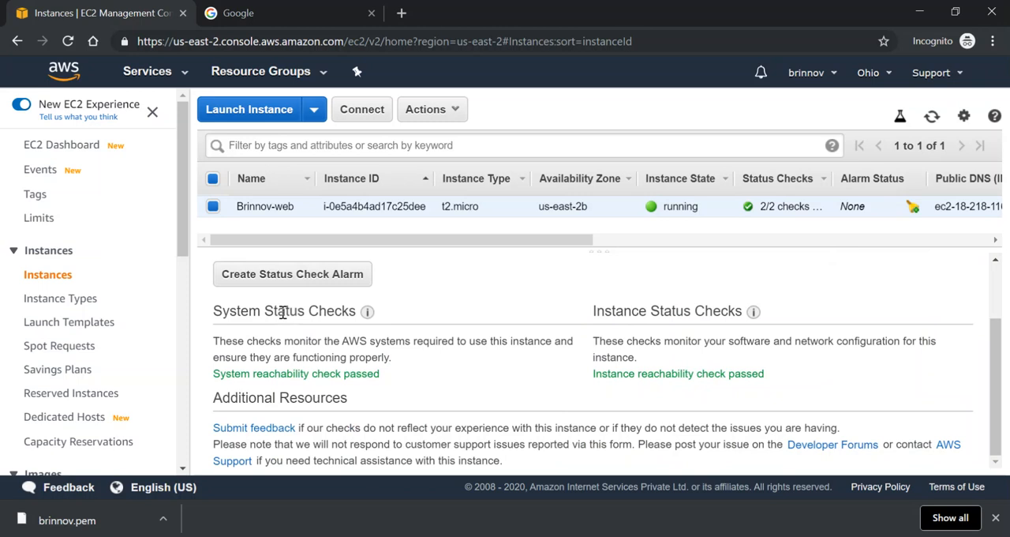
scroll(283, 311, "up", 2)
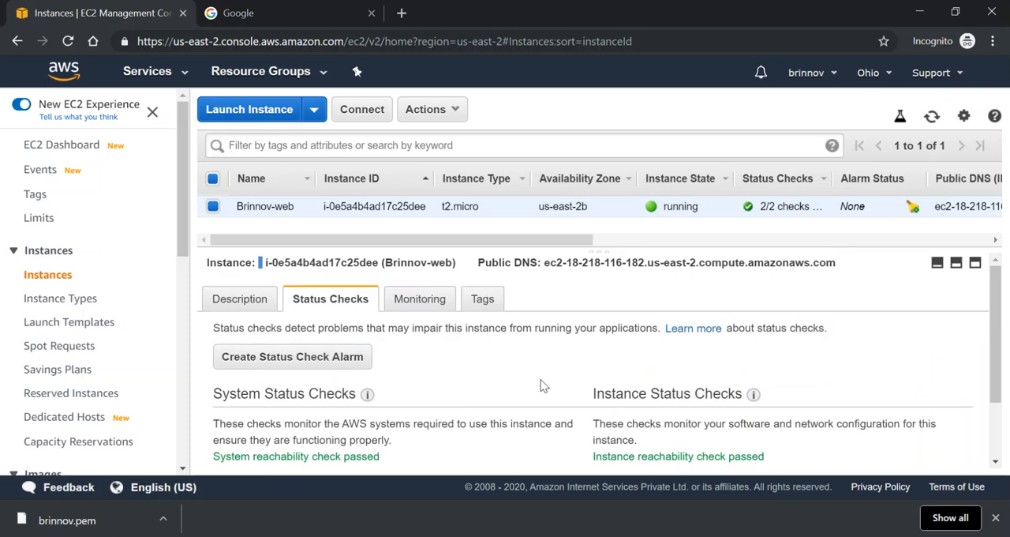
left_click(236, 303)
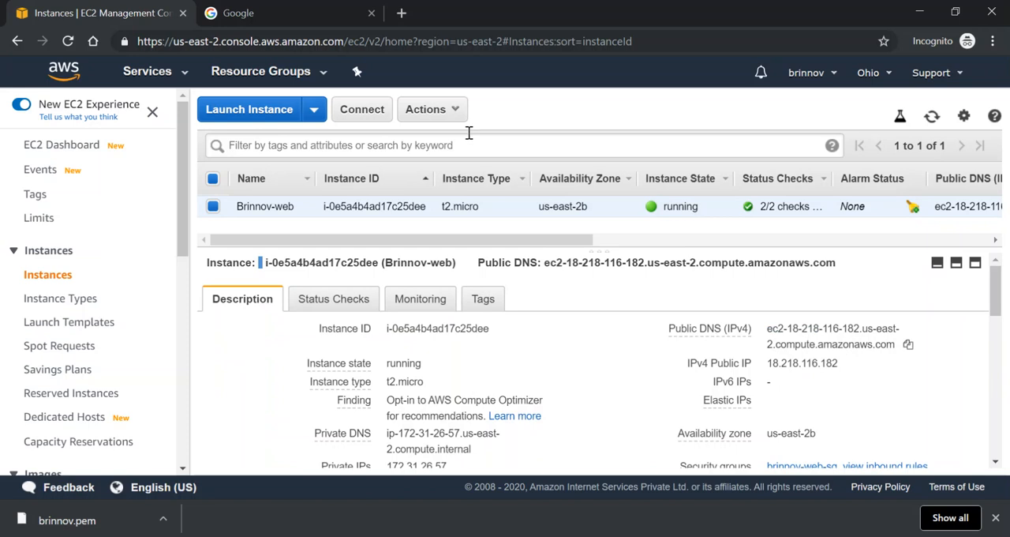
Decrypt the Brinnov-web instance's default Windows administrator password using the brinnov.pem key file
left_click(458, 112)
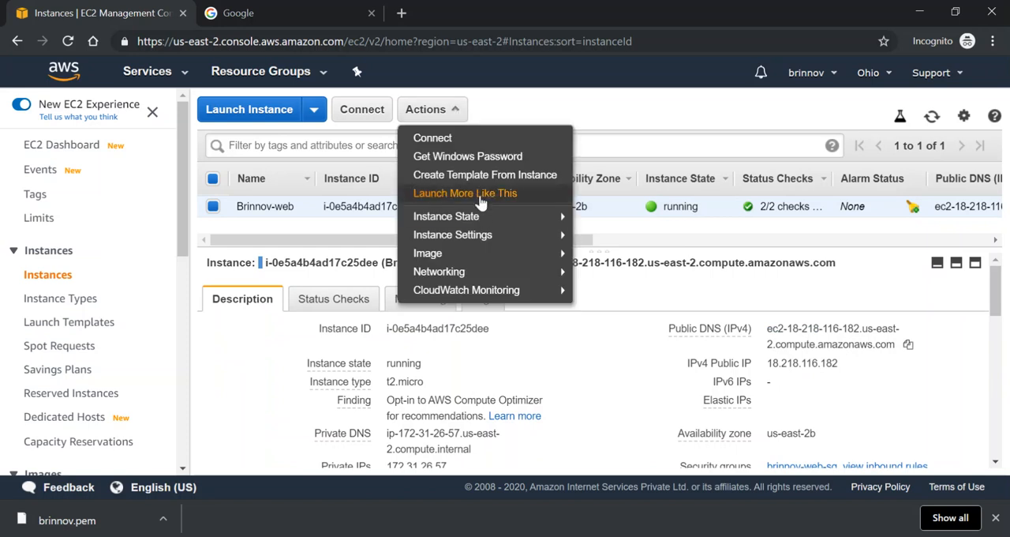
left_click(474, 157)
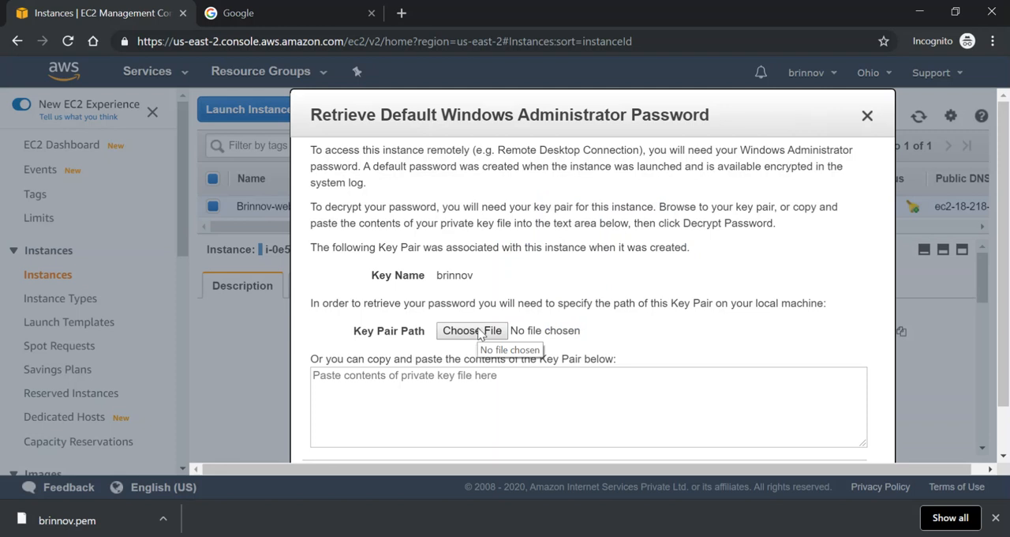
double_click(455, 277)
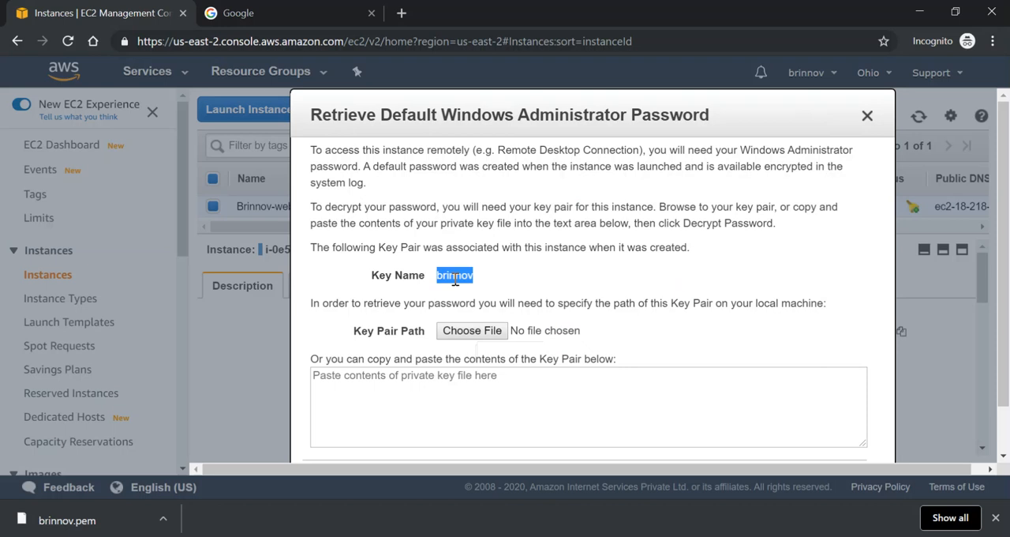
left_click(472, 331)
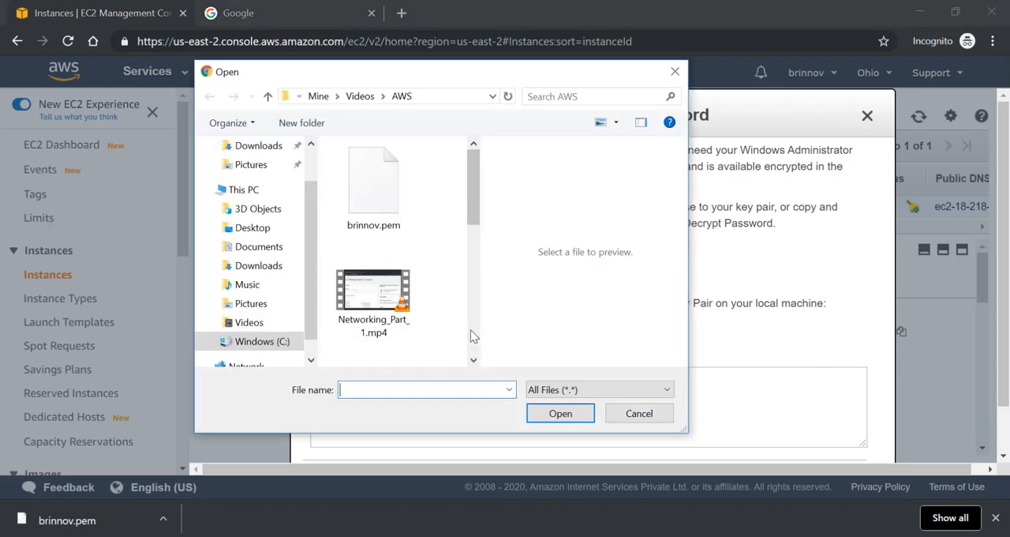
left_click(380, 198)
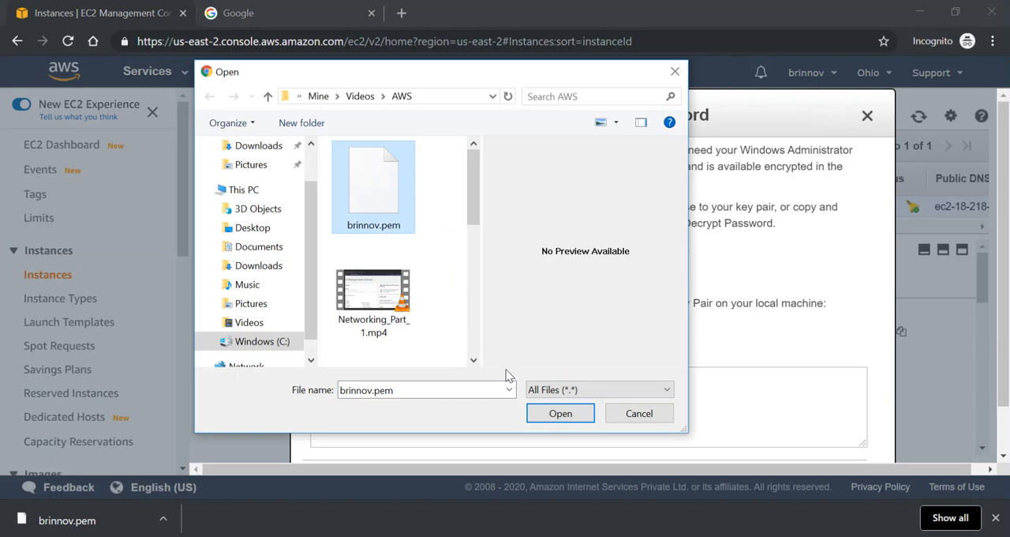
left_click(559, 414)
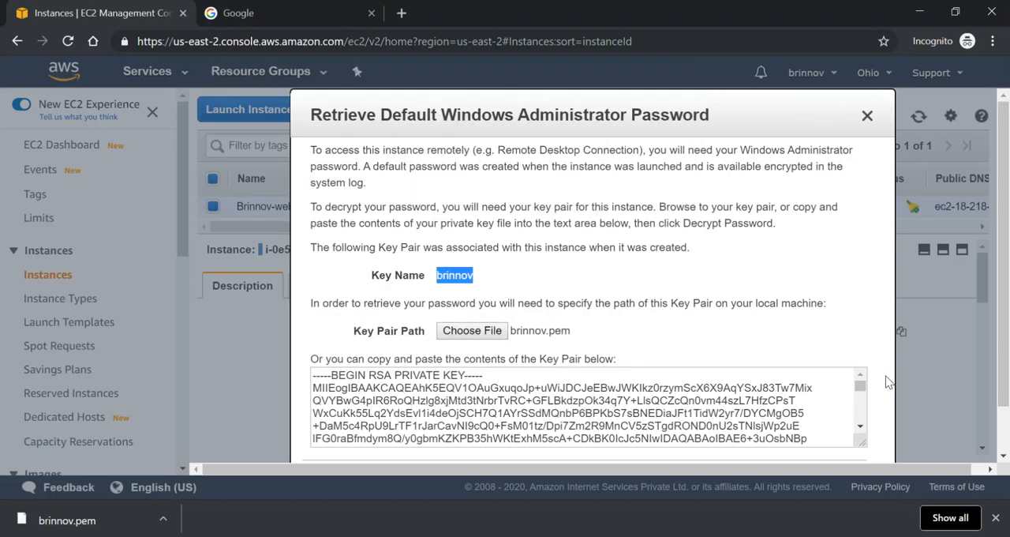
scroll(888, 378, "down", 1)
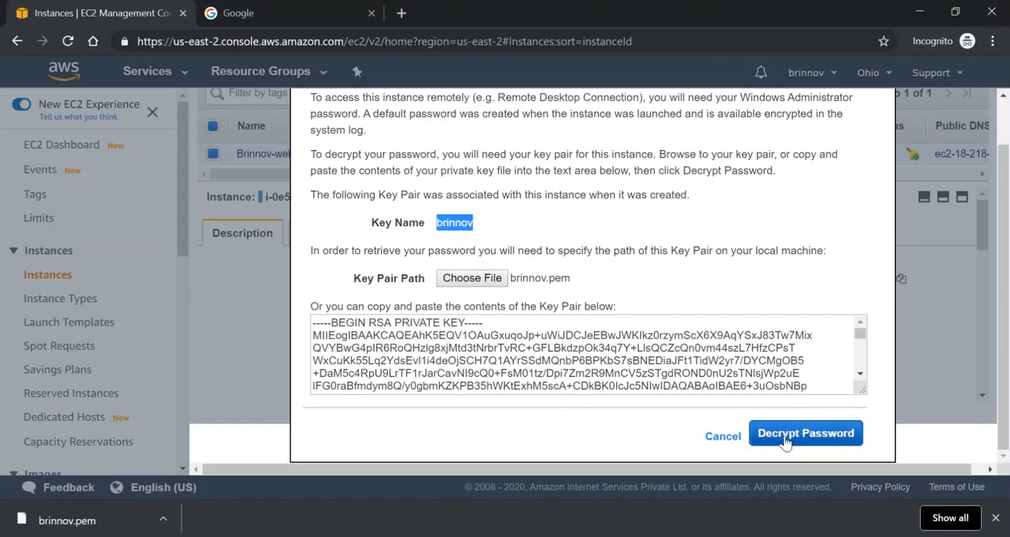
left_click(805, 433)
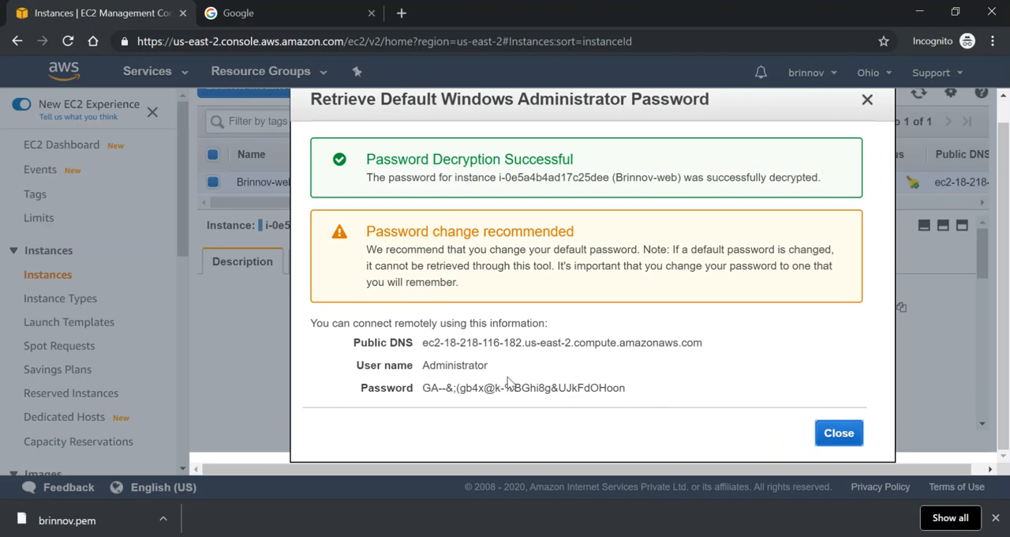
Copy the public DNS, user name and password into a new Notepad document, and close the password dialog in the EC2 console
left_click_drag(704, 342, 634, 394)
key("ctrl+c")
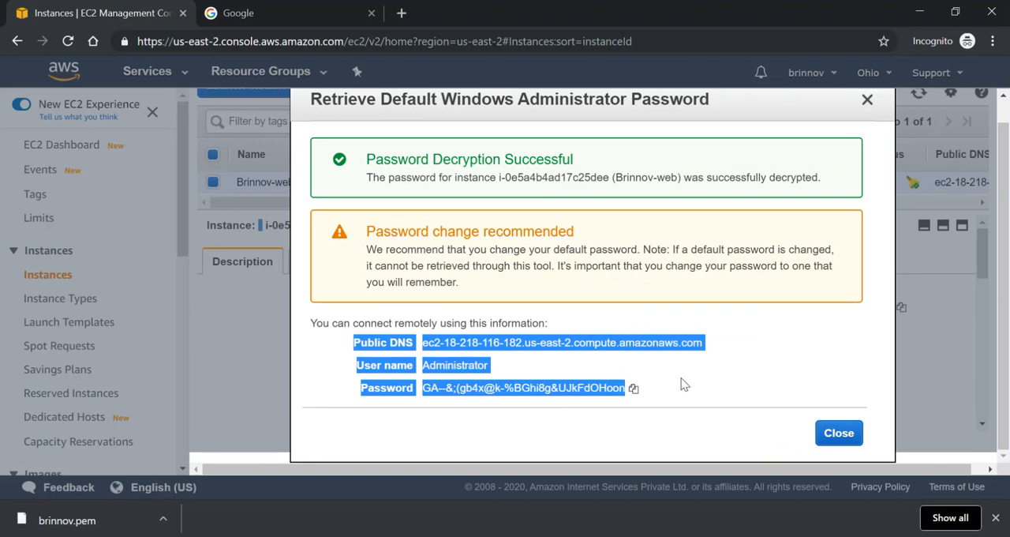
key("super+r")
type("note")
key("Down")
key("Return")
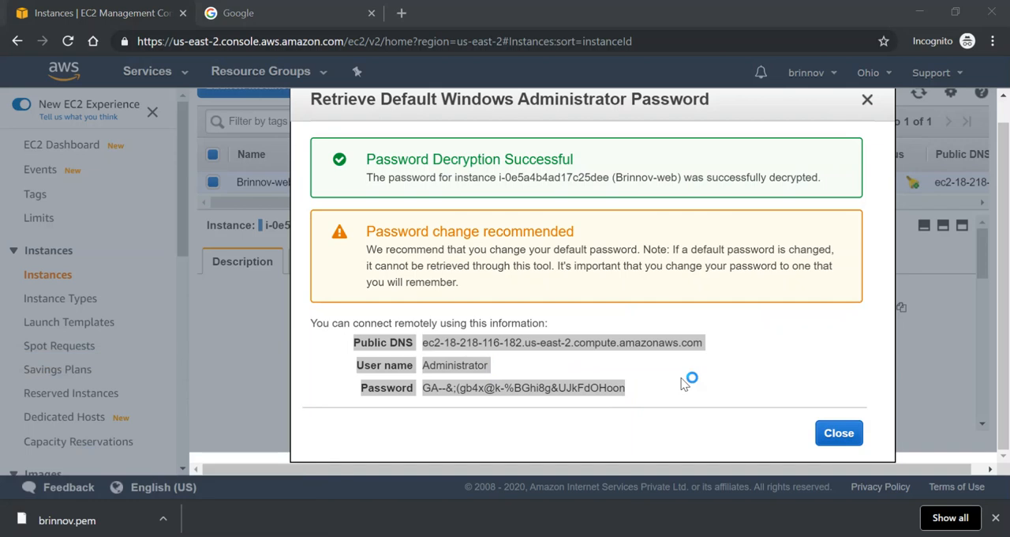
key("ctrl+v")
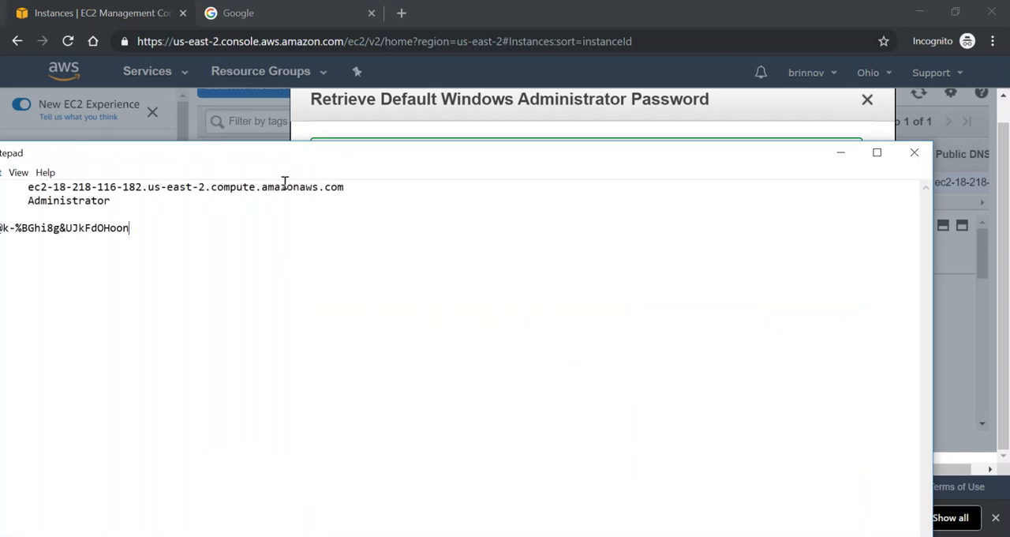
double_click(292, 158)
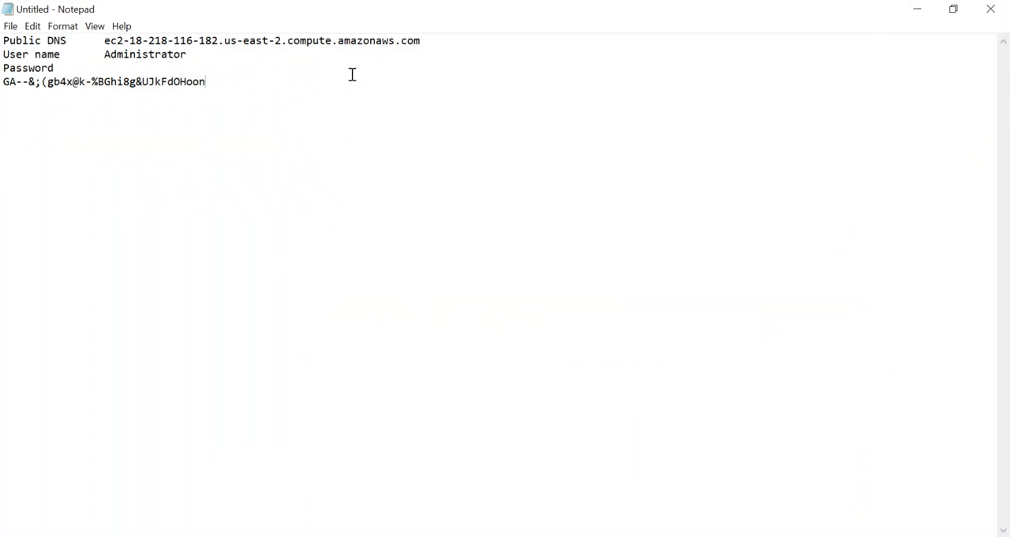
left_click(918, 9)
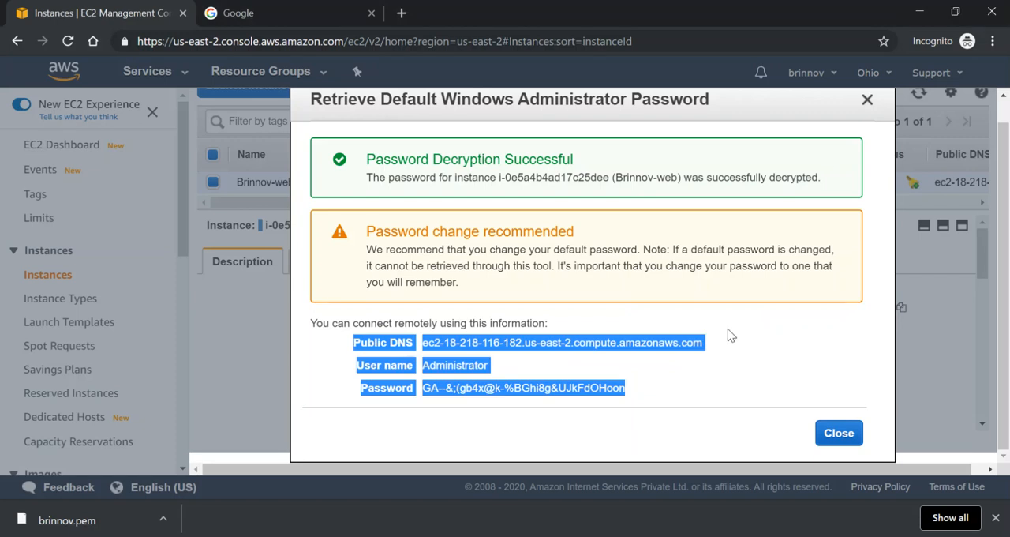
left_click(847, 434)
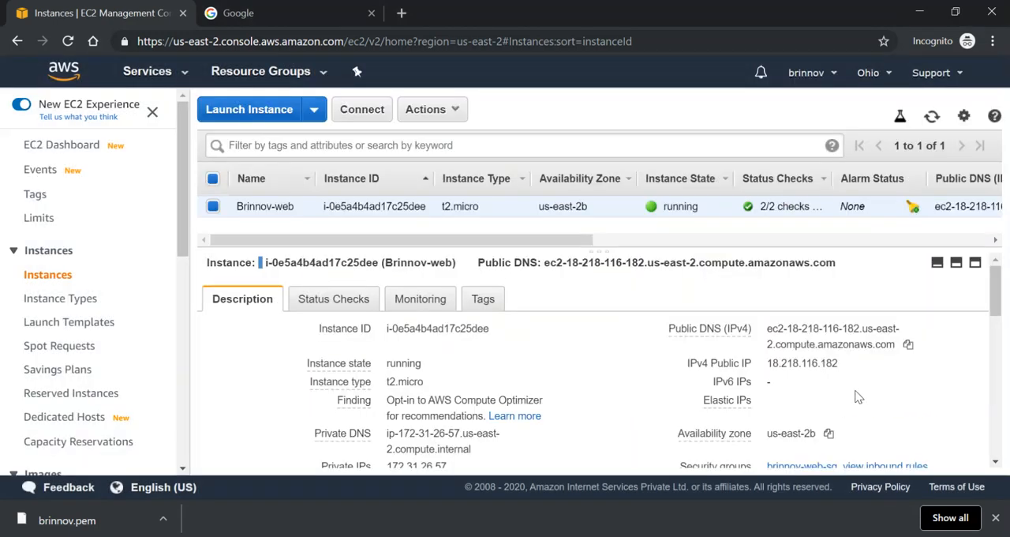
Copy the instance's IPv4 public IP into the Notepad notes below the password, and return to the EC2 console
double_click(728, 364)
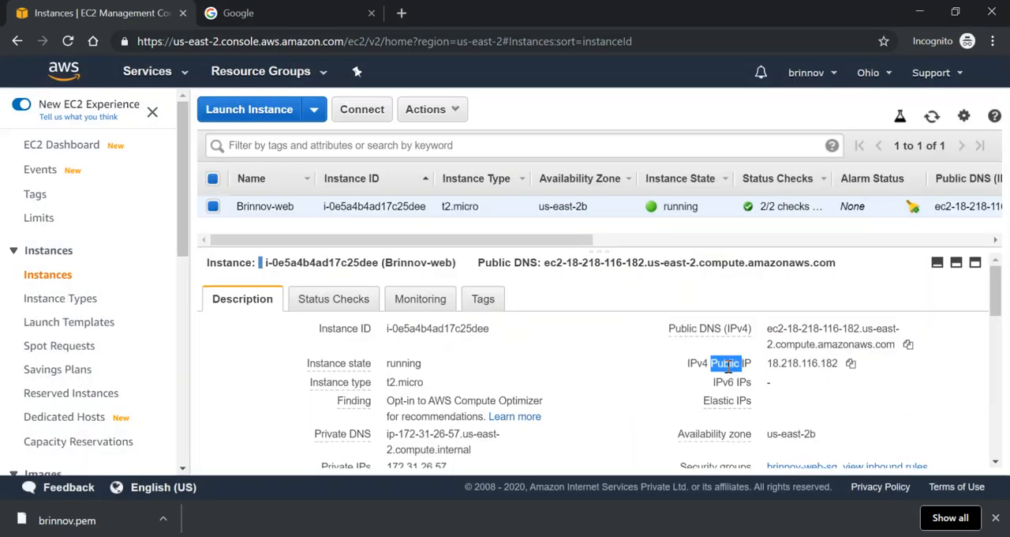
left_click(851, 364)
left_click(323, 536)
key("Return")
key("Return")
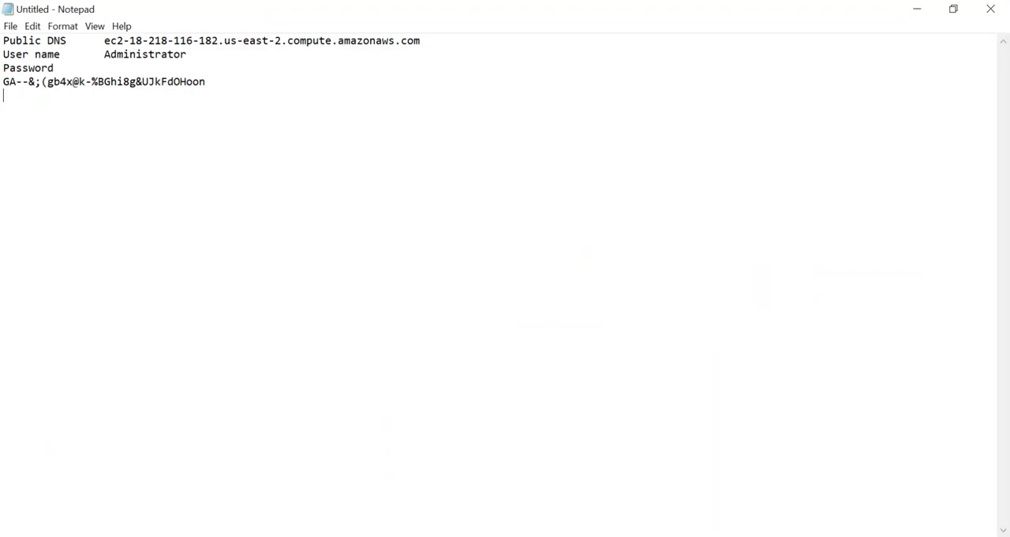
key("ctrl+v")
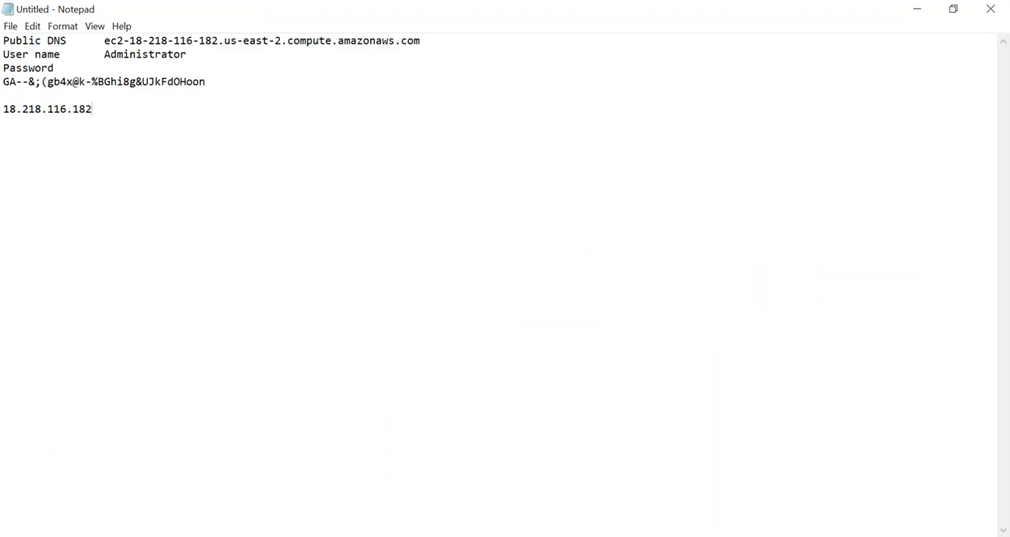
key("alt+Tab")
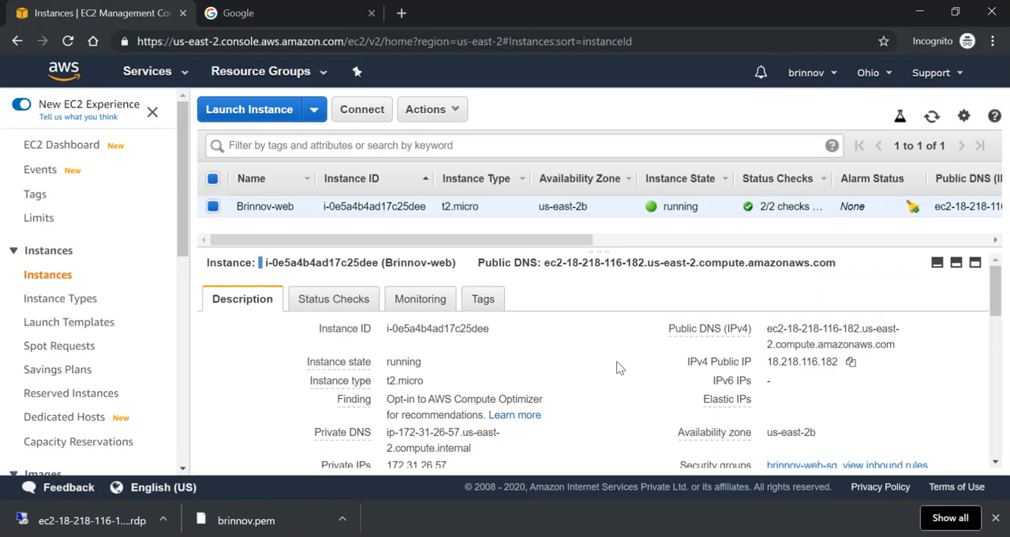
Download the instance's Remote Desktop file to the AWS folder for a standalone RDP client, and show it in File Explorer
left_click(363, 111)
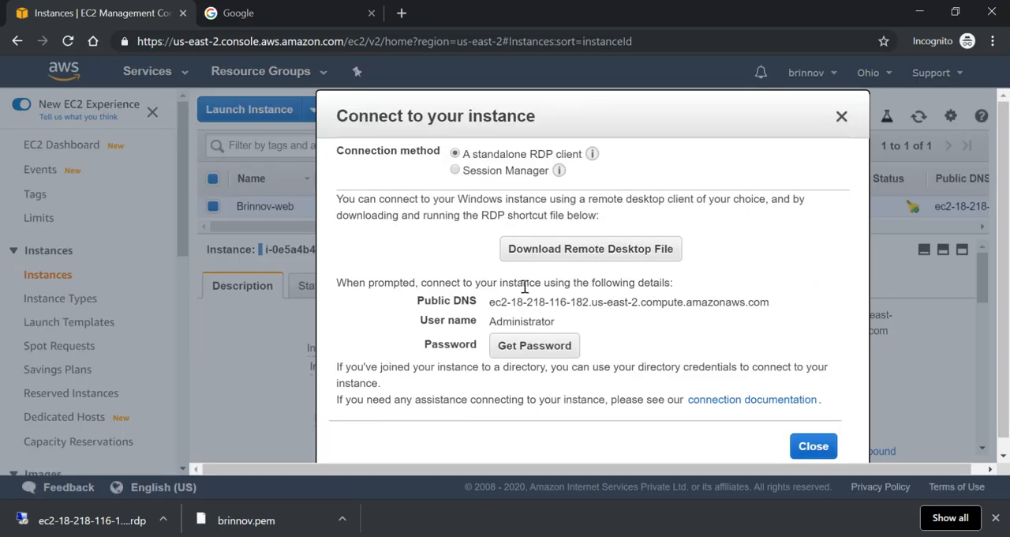
left_click(580, 250)
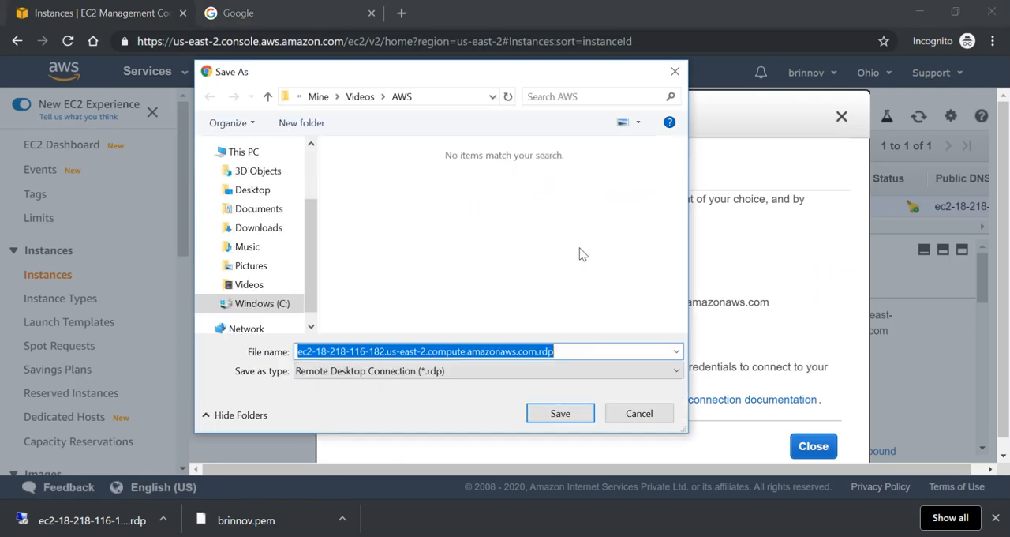
left_click(568, 409)
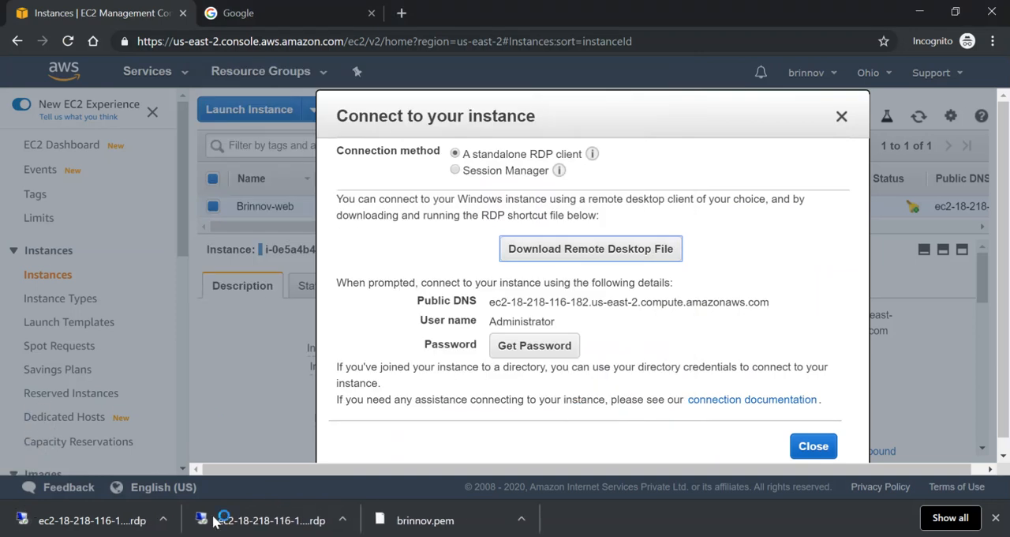
left_click(163, 521)
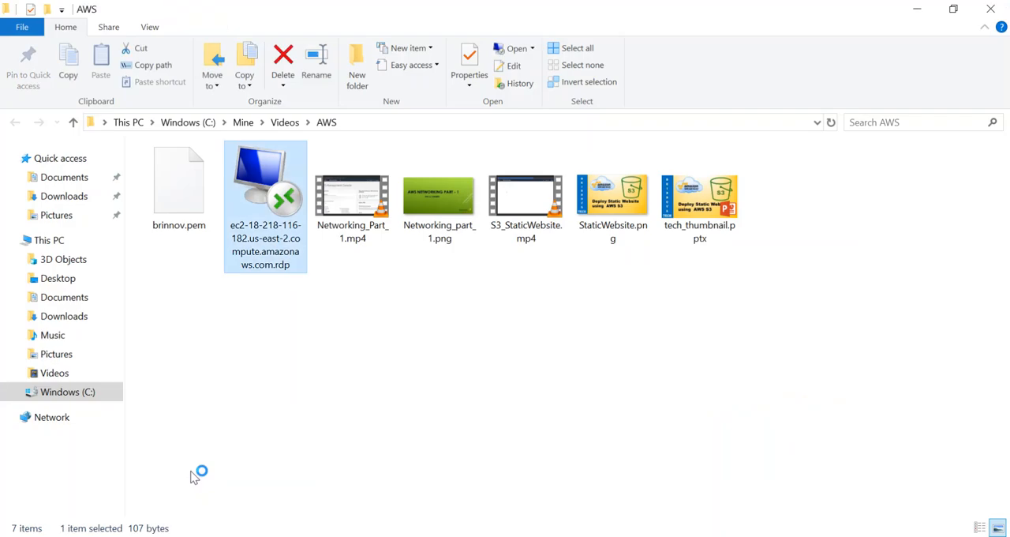
Remove the protection from the downloaded .rdp file in the AWS folder
right_click(256, 209)
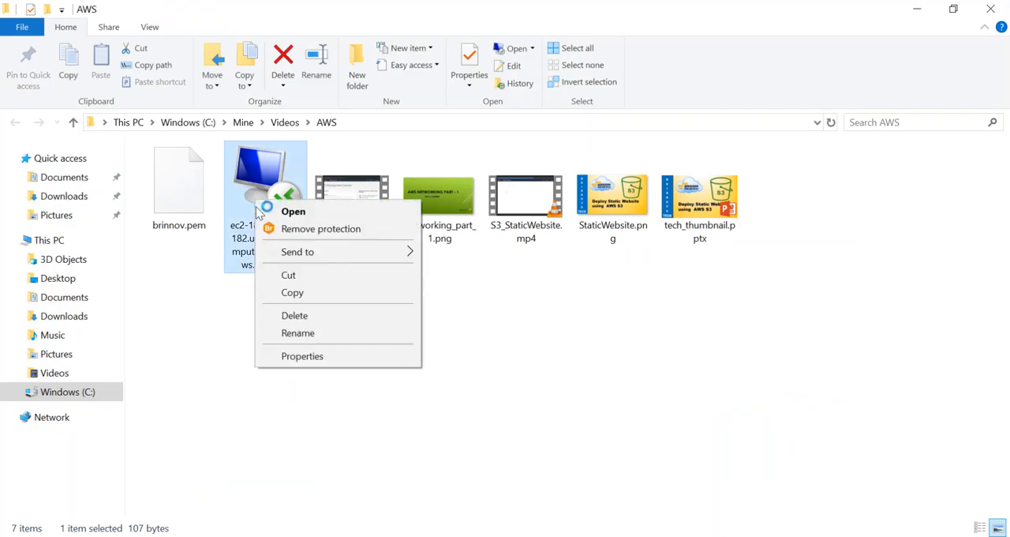
left_click(313, 231)
left_click(510, 370)
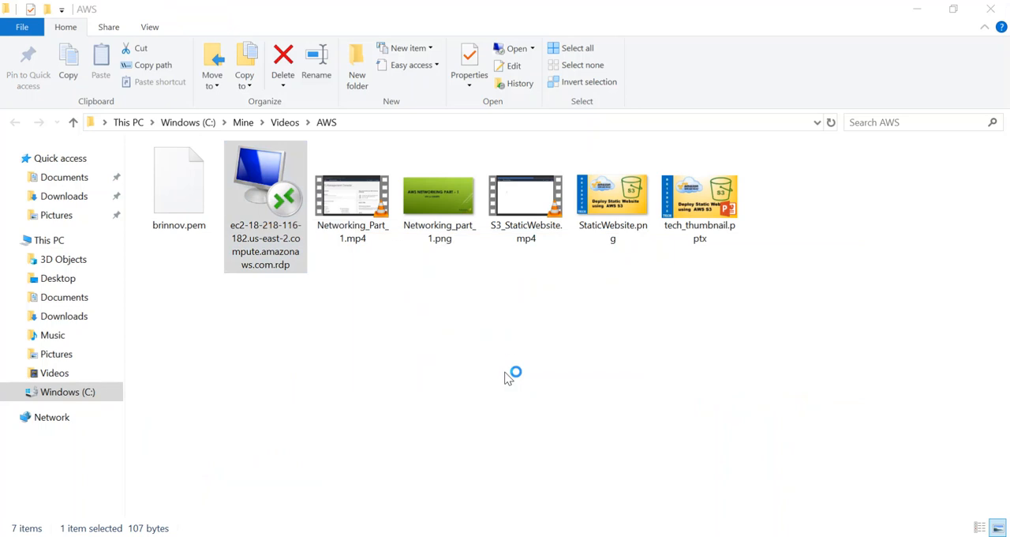
Start a remote desktop connection from the .rdp file, accepting the unknown publisher
right_click(276, 226)
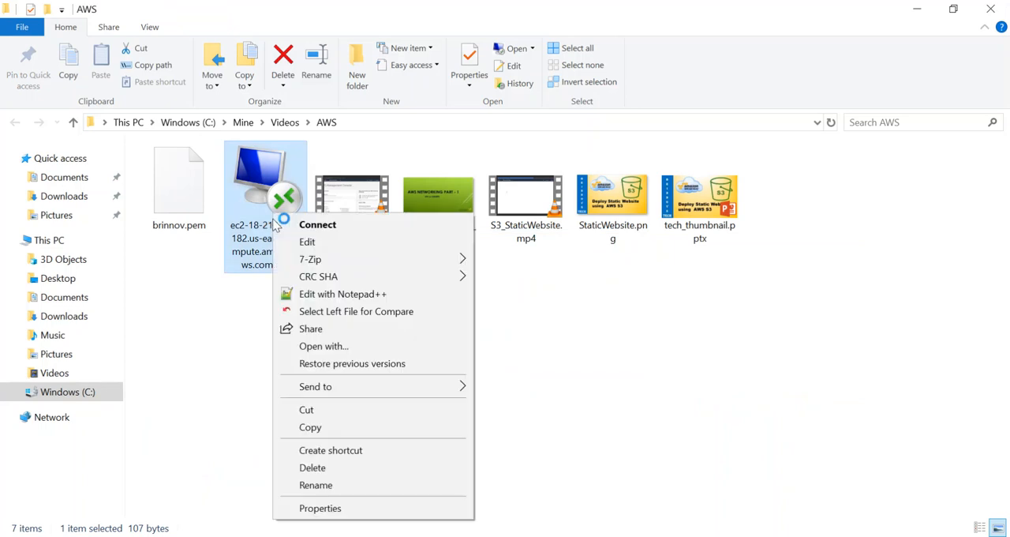
left_click(323, 226)
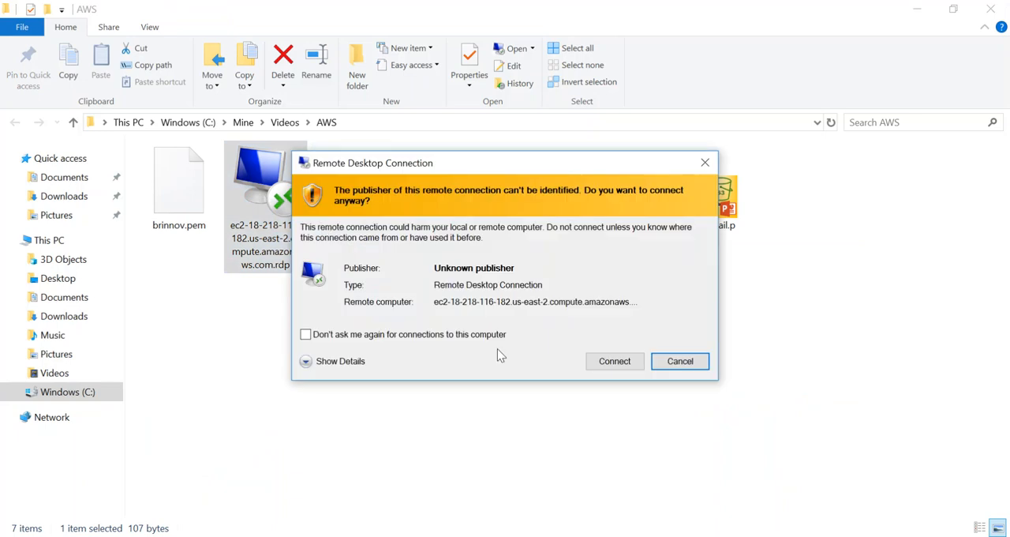
left_click(615, 361)
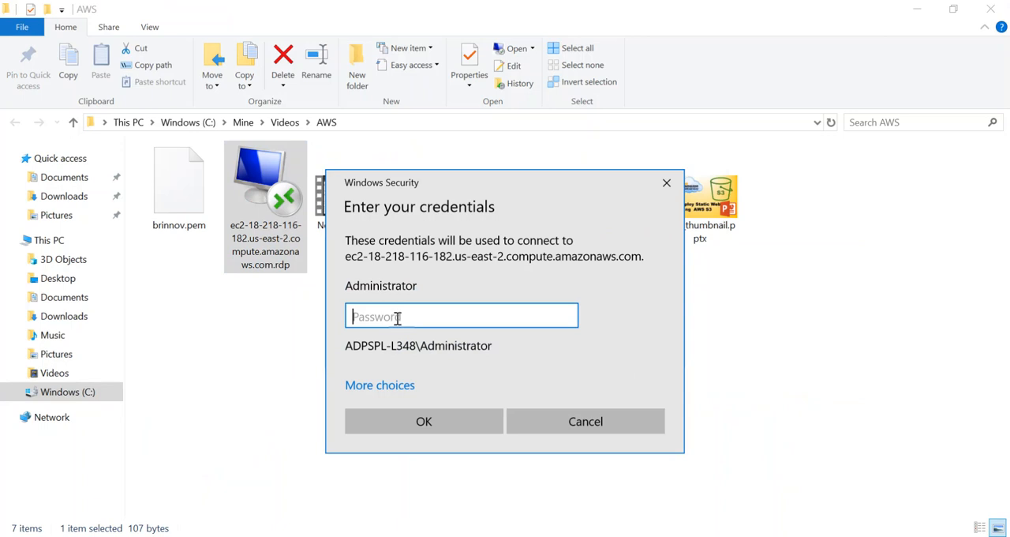
Copy the Administrator password from the Notepad notes into the remote desktop credentials prompt and submit it
left_click(347, 536)
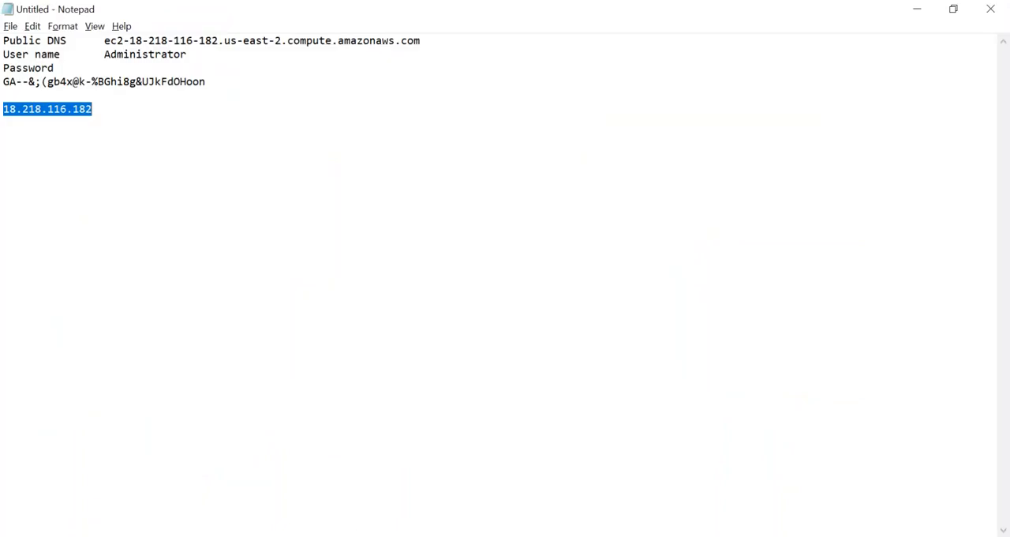
left_click_drag(4, 81, 203, 82)
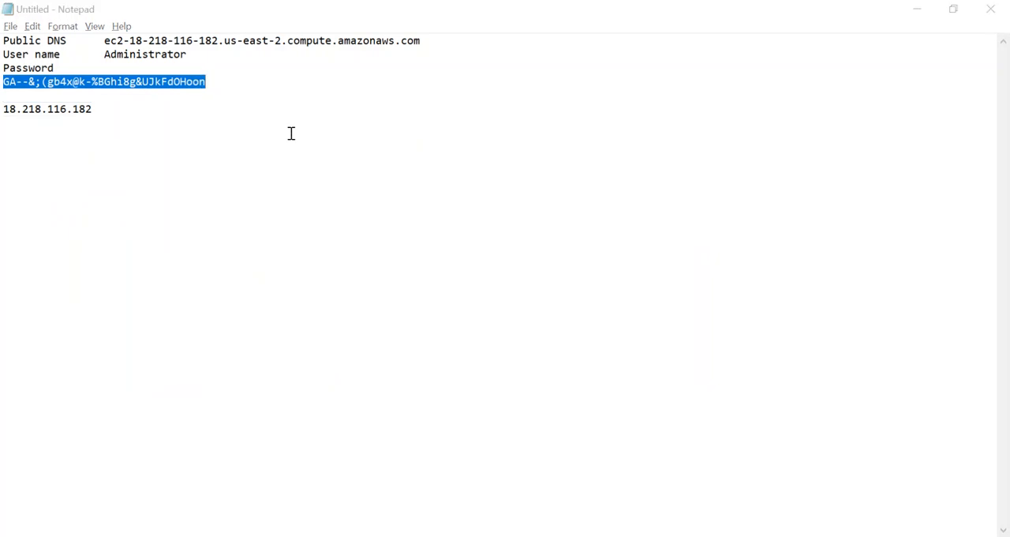
key("alt+Tab")
key("ctrl+v")
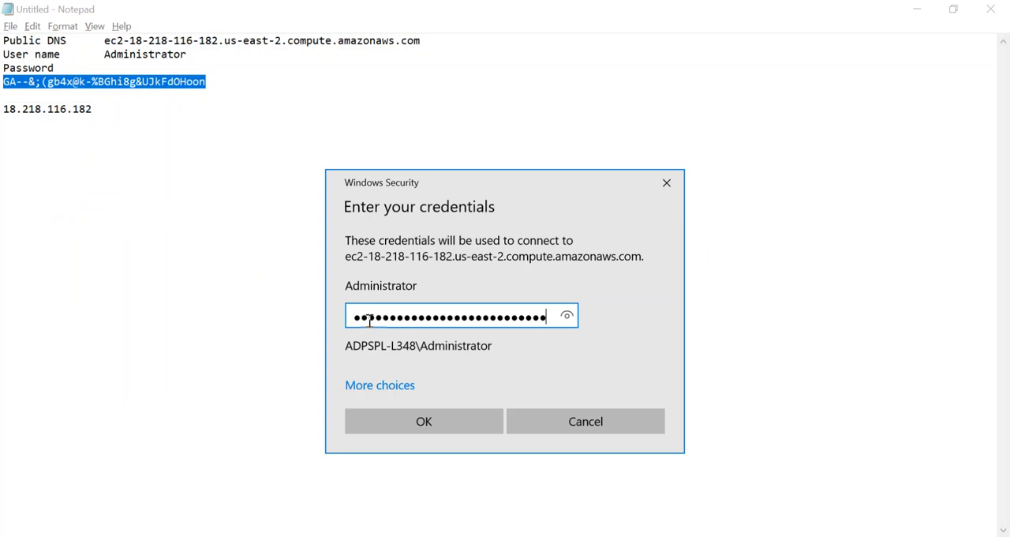
left_click(453, 423)
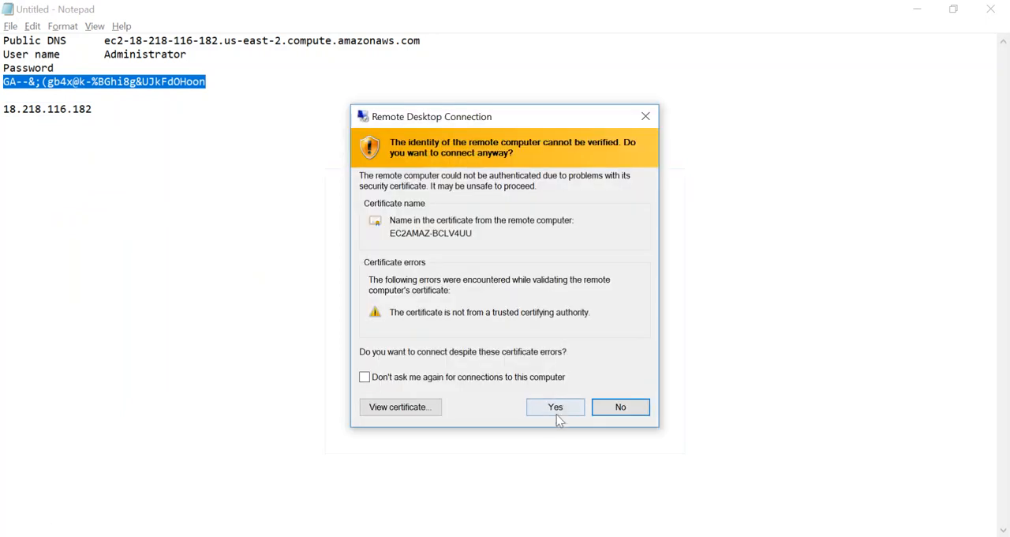
Connect despite the untrusted certificate and decline making the remote server discoverable on the network
left_click(556, 407)
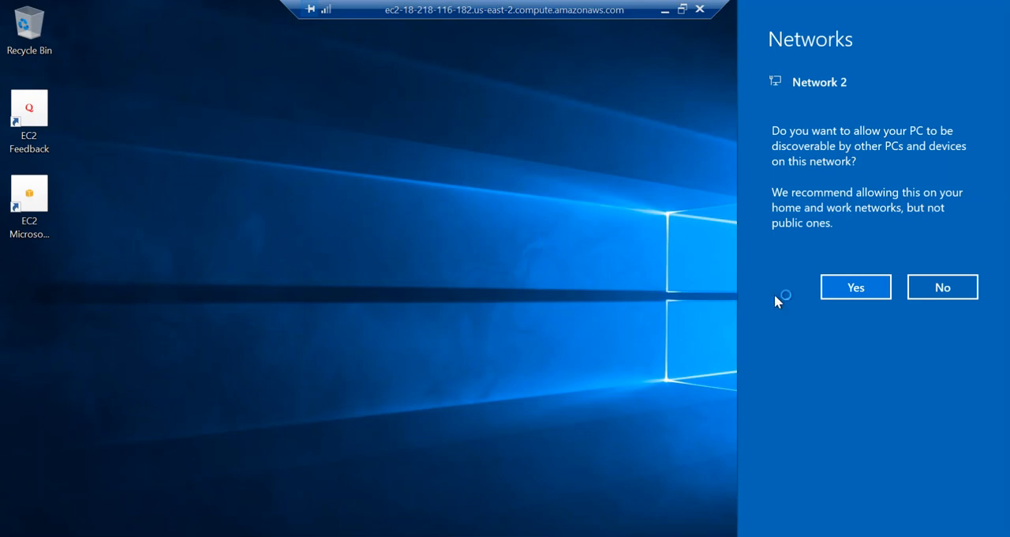
left_click(942, 286)
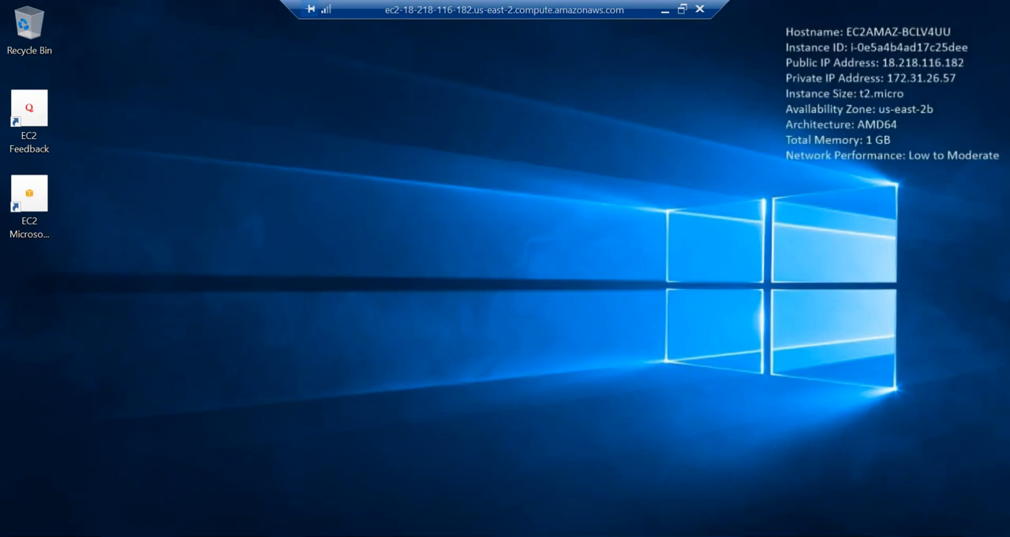
Open Server Manager on the remote server and dismiss the Windows Admin Center notice
left_click(15, 535)
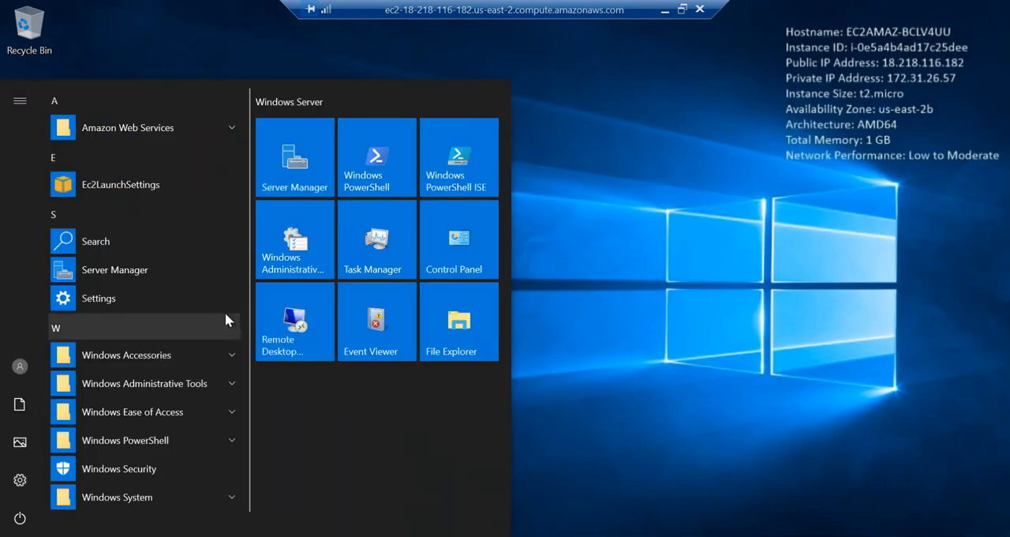
left_click(303, 164)
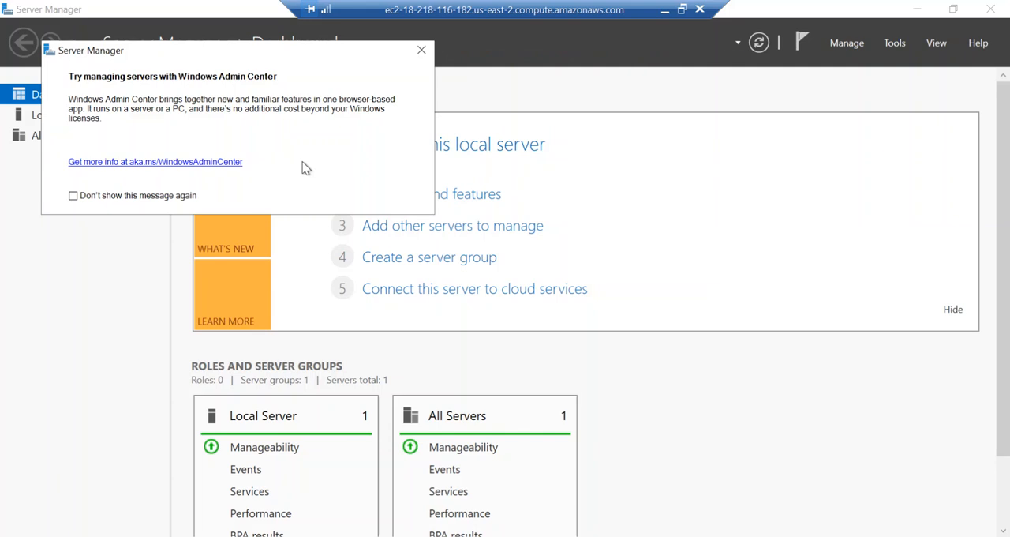
left_click(422, 49)
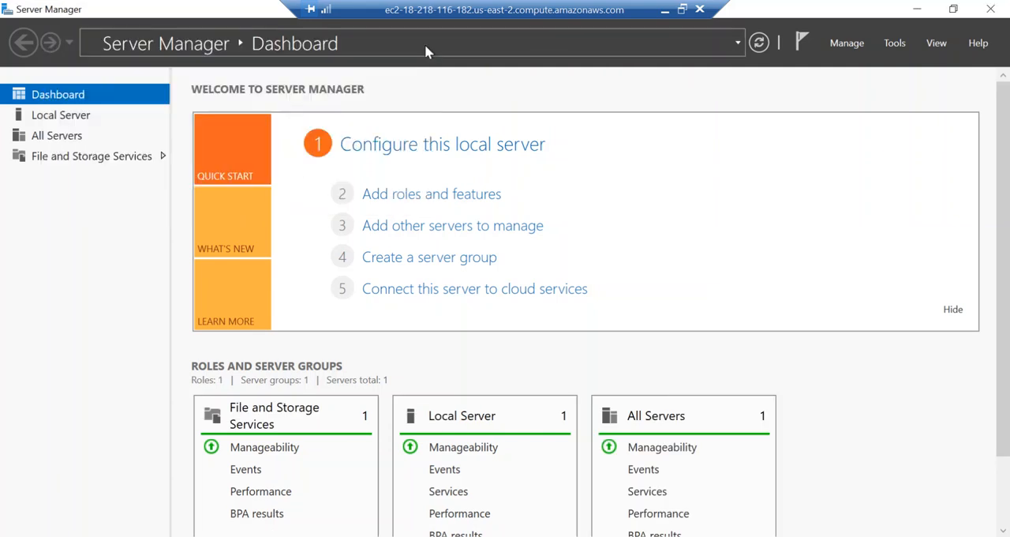
Start a role-based installation on this server and select the Web Server (IIS) role, including its management tools
left_click(469, 196)
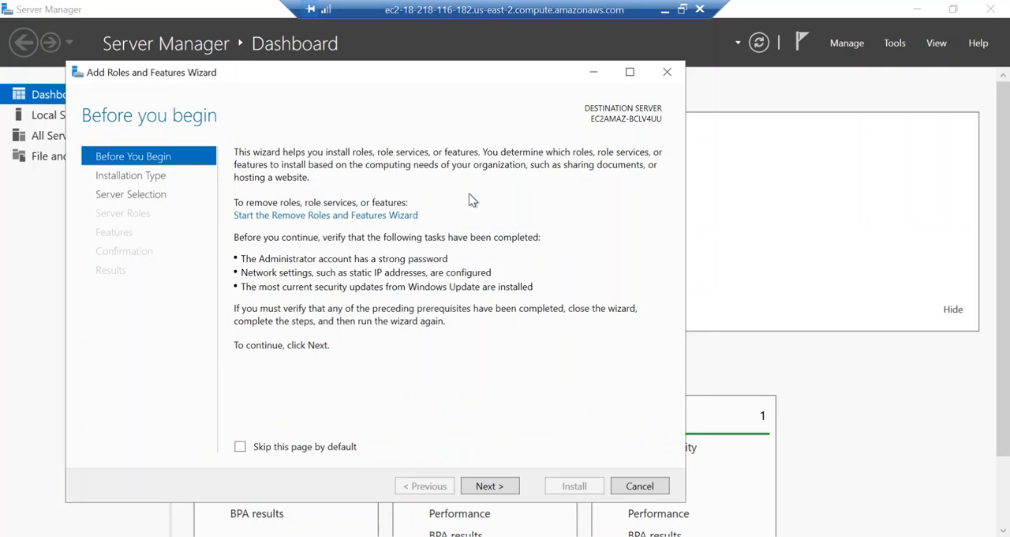
left_click(488, 487)
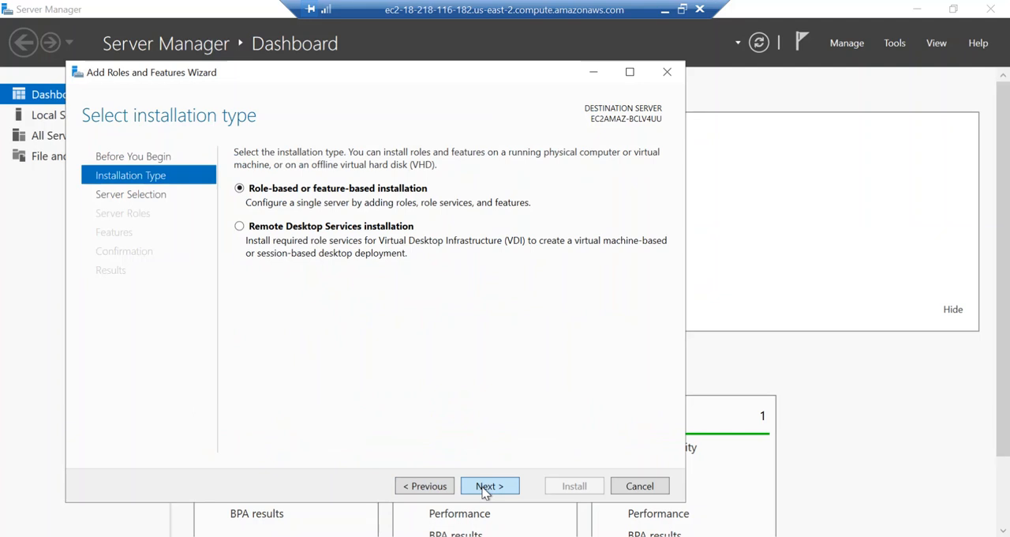
left_click(484, 489)
left_click(487, 489)
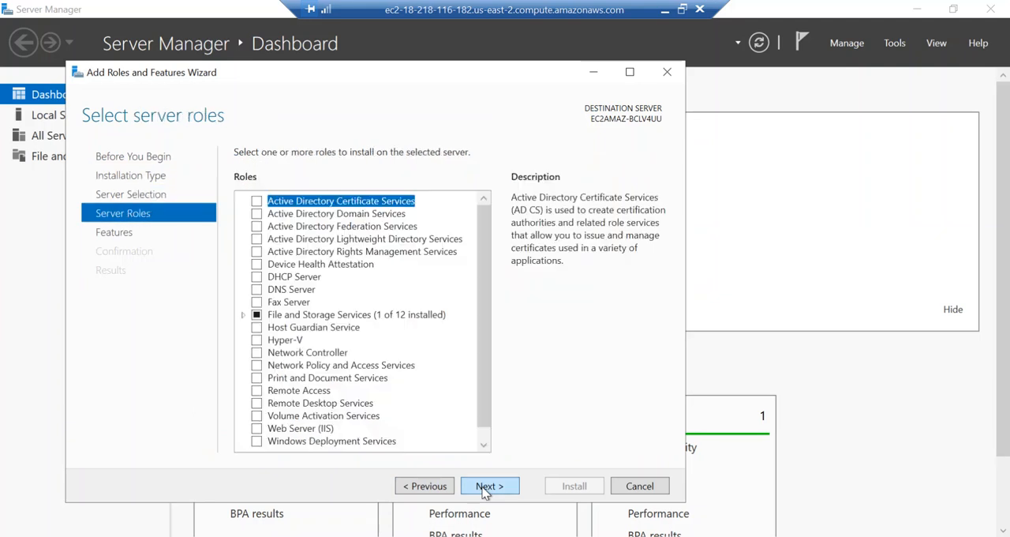
left_click(256, 428)
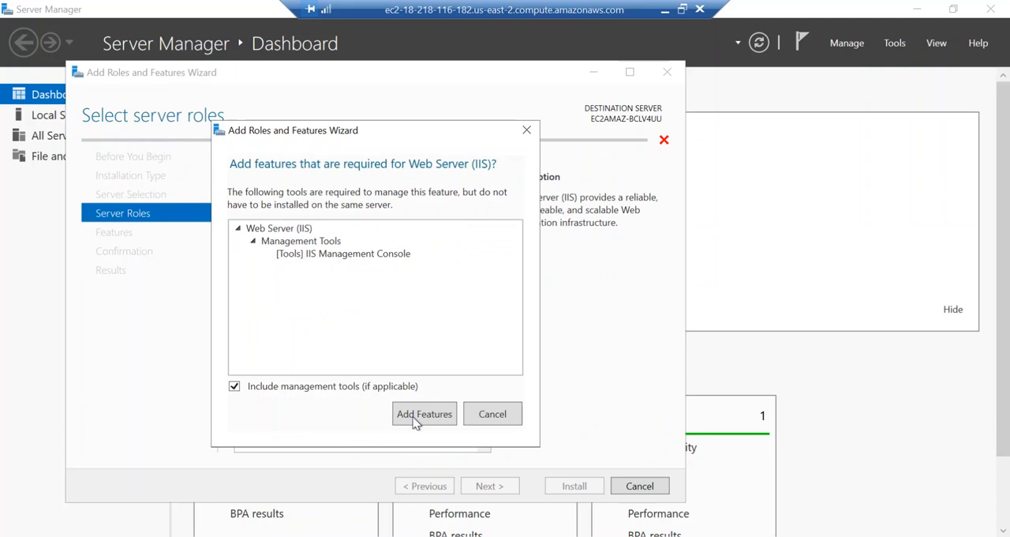
left_click(418, 421)
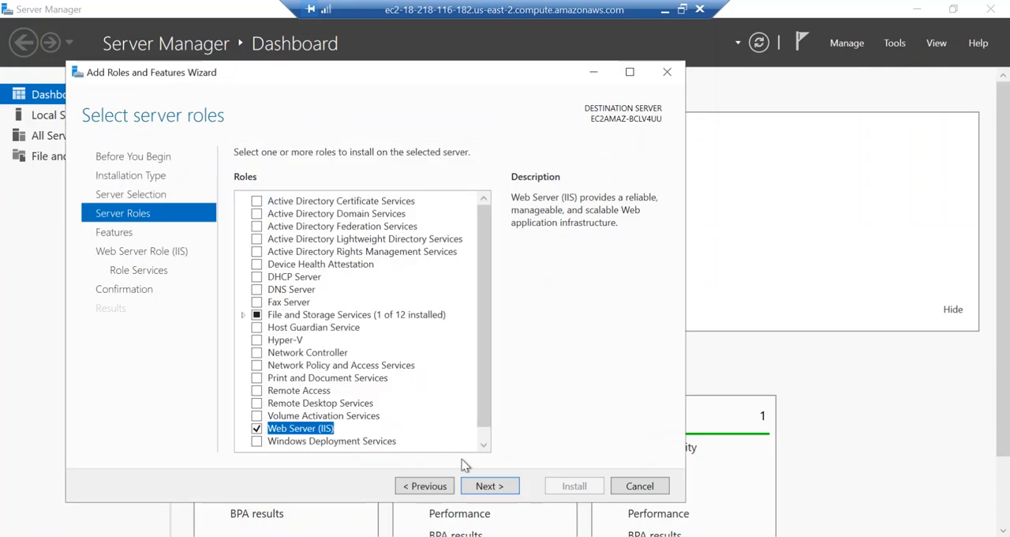
Install the Web Server (IIS) role with the default features and role services, and close the wizard once installation finishes
left_click(489, 487)
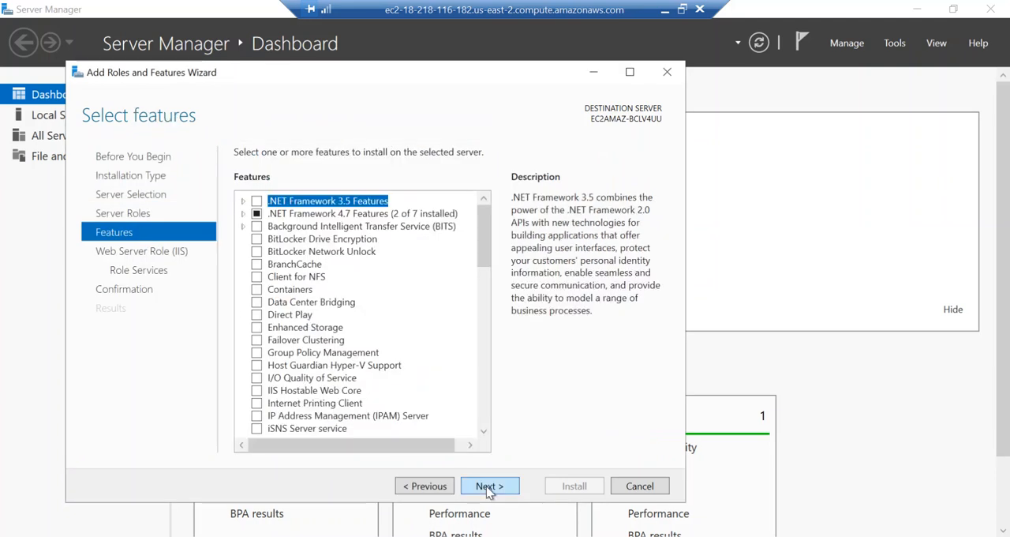
left_click(489, 487)
left_click(487, 487)
left_click(488, 486)
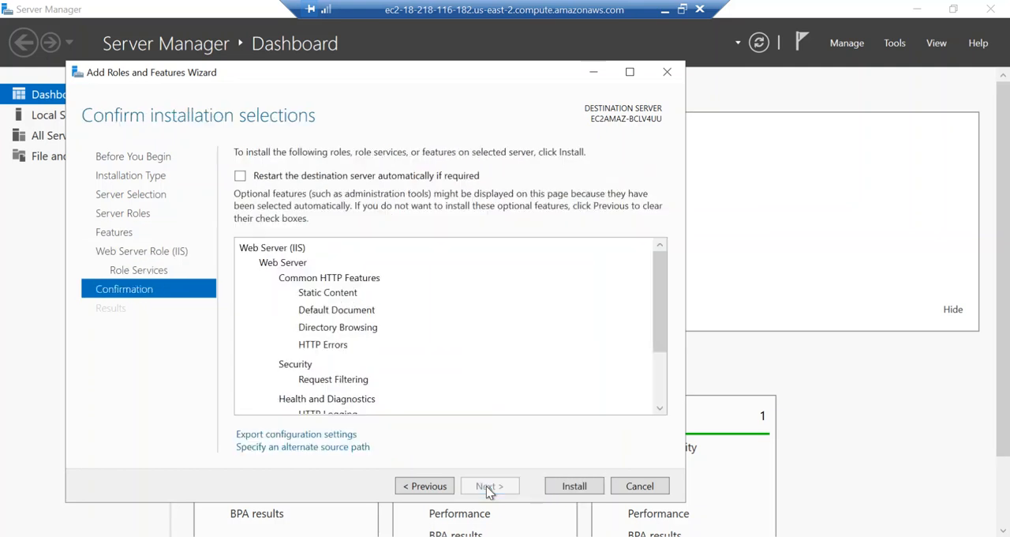
left_click(580, 489)
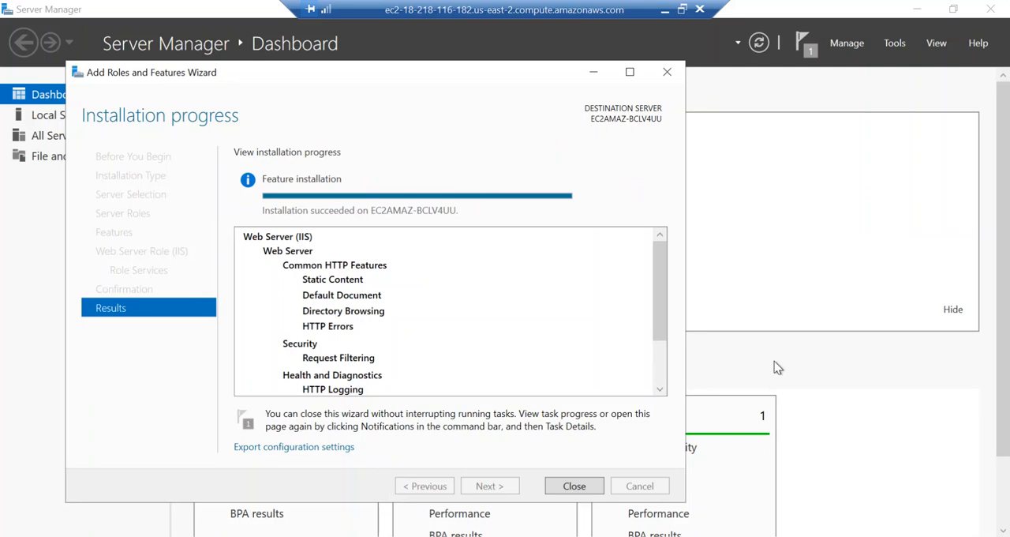
left_click(571, 488)
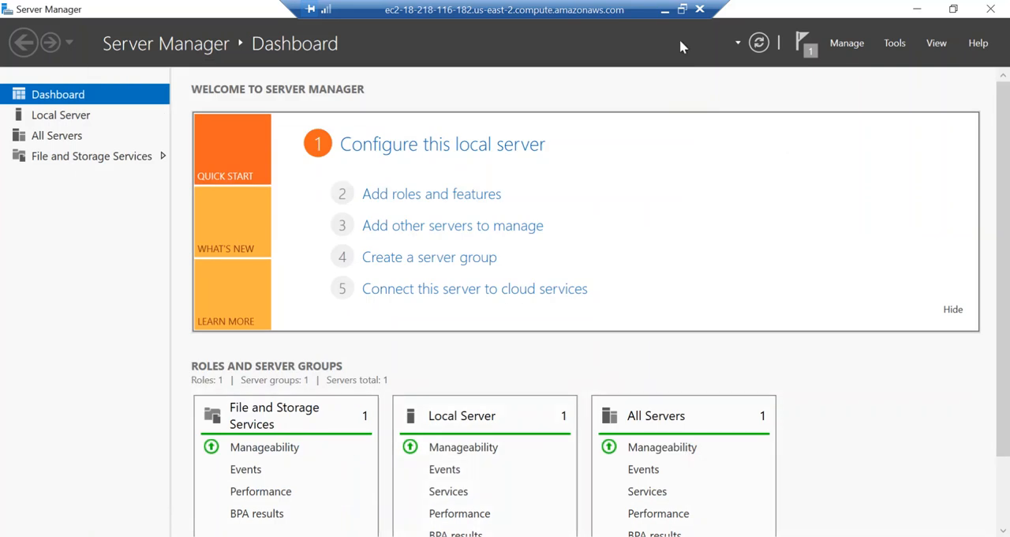
Switch to the EC2 console in the local browser, dismiss the connection dialog and copy Brinnov-web's IPv4 public IP
left_click(665, 14)
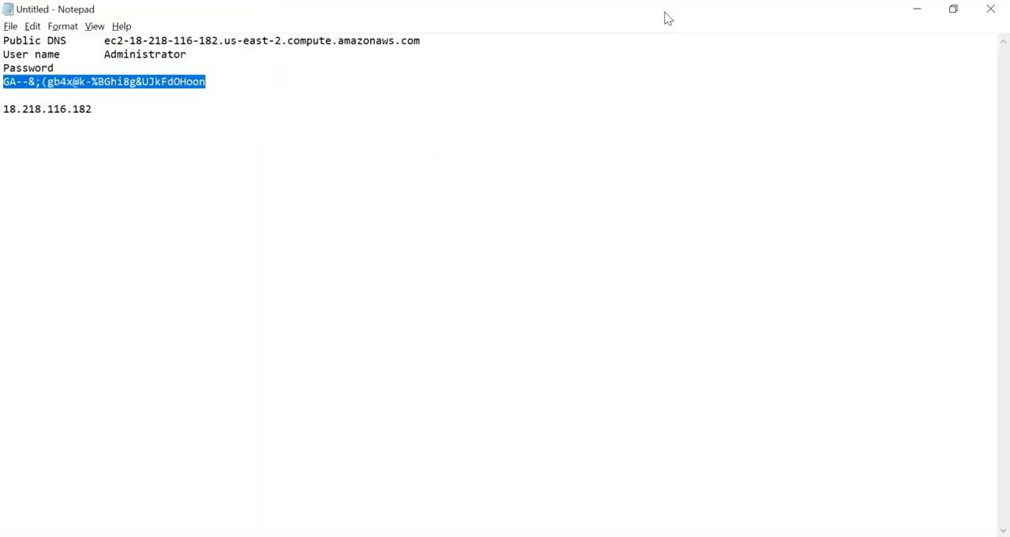
key("alt+Tab")
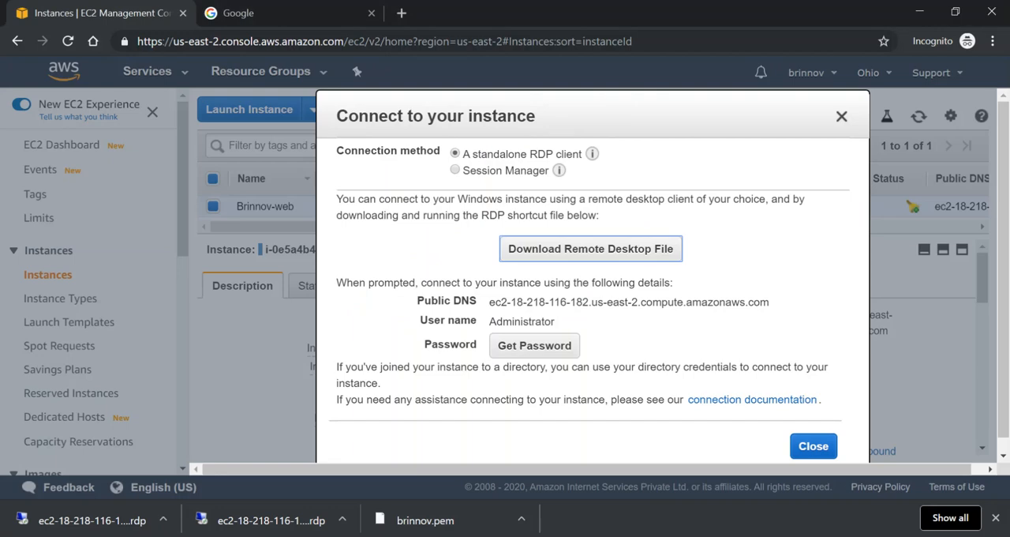
left_click(260, 16)
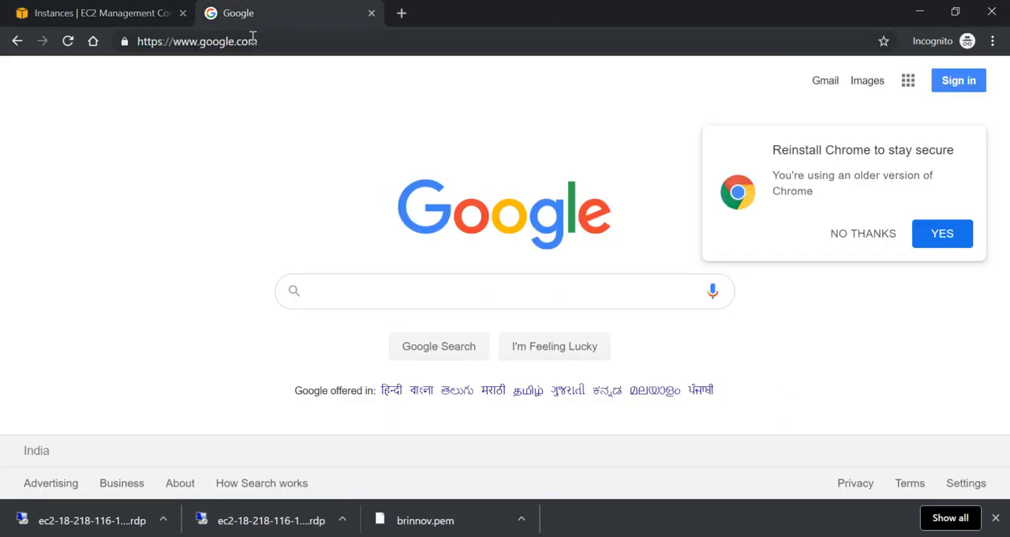
left_click(210, 41)
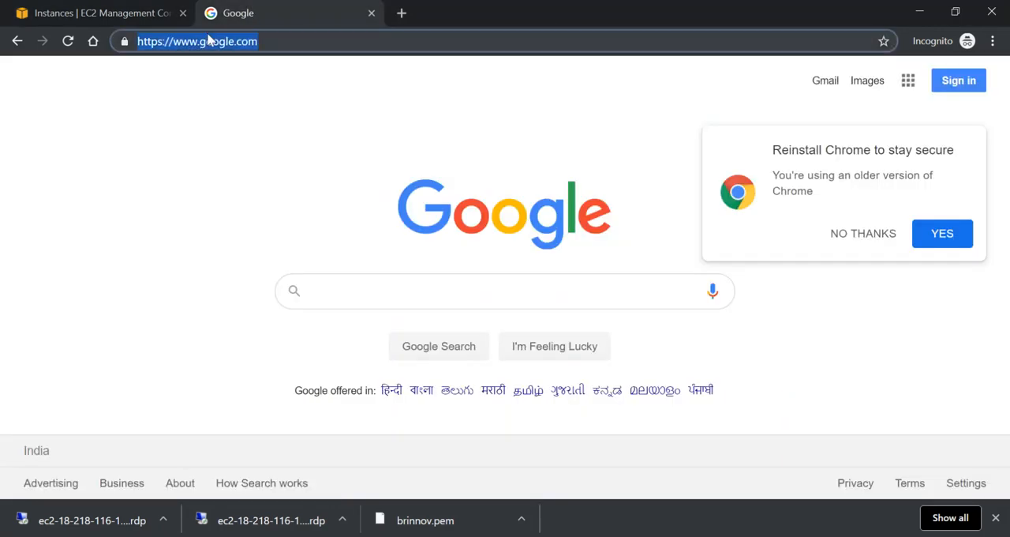
left_click(130, 18)
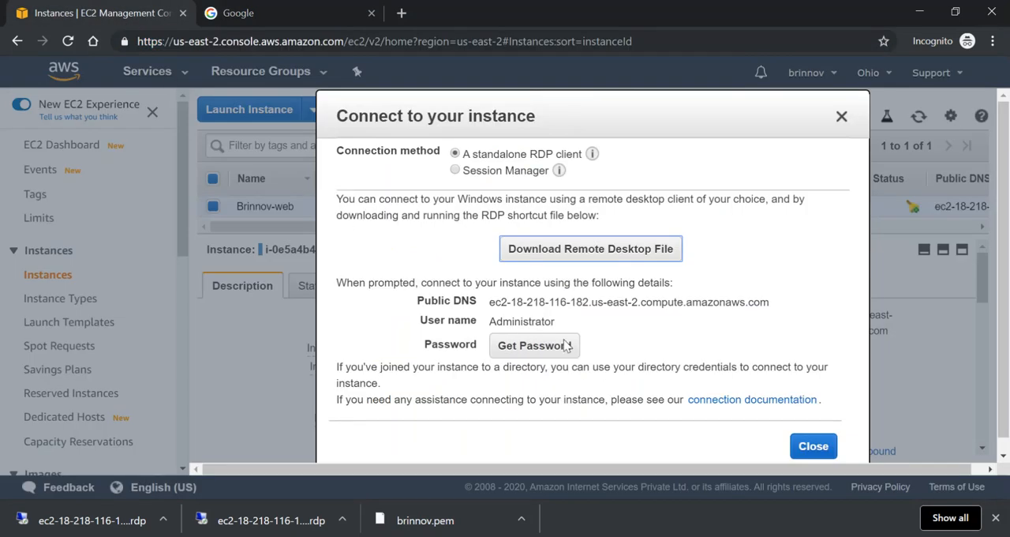
left_click(803, 446)
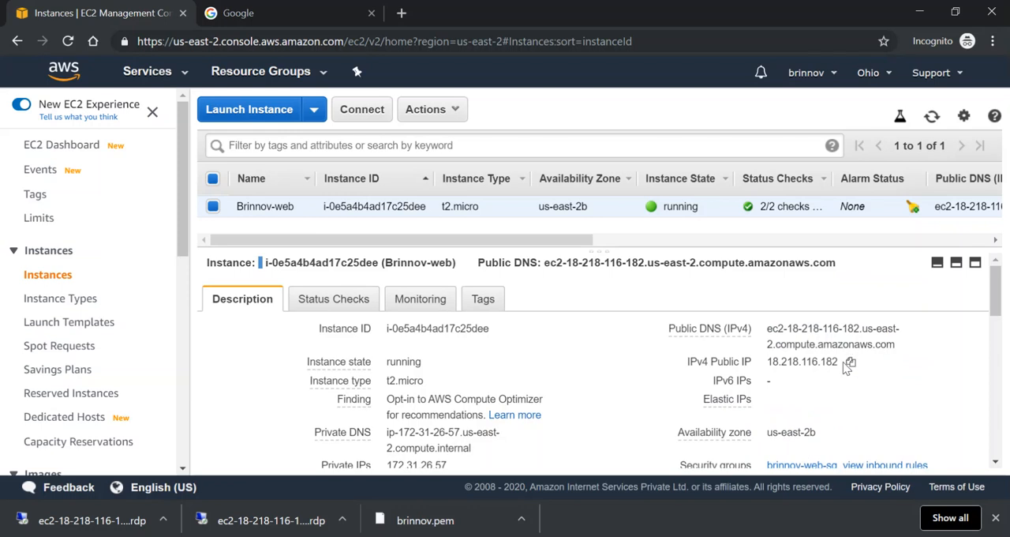
left_click(850, 363)
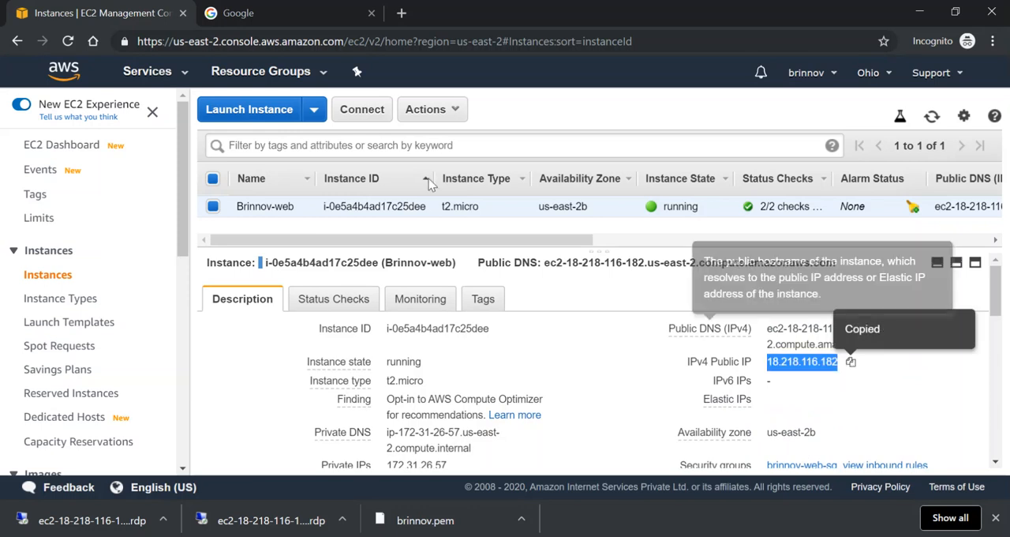
Load the copied public IP 18.218.116.182 in the Google browser tab to test the web server
left_click(233, 14)
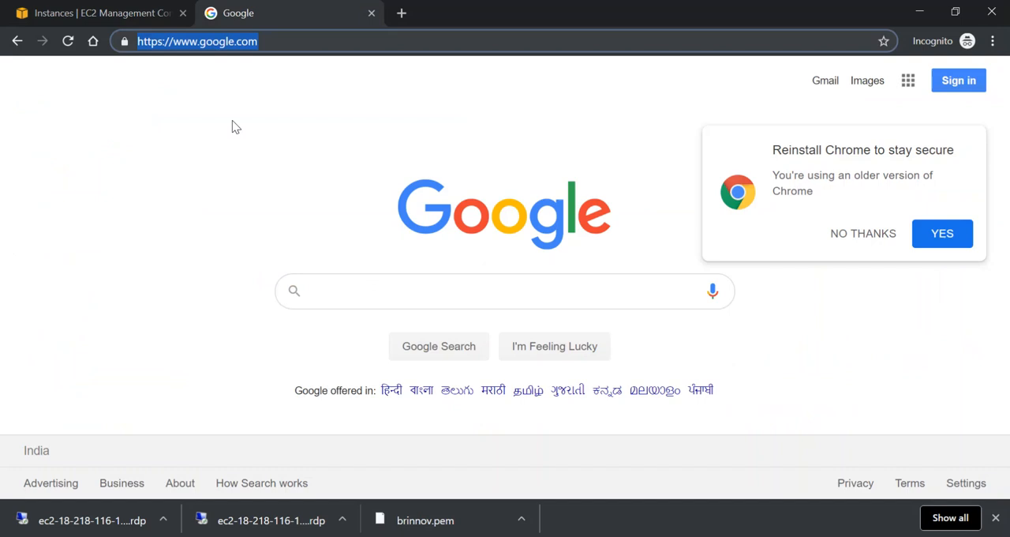
key("ctrl+v")
key("Return")
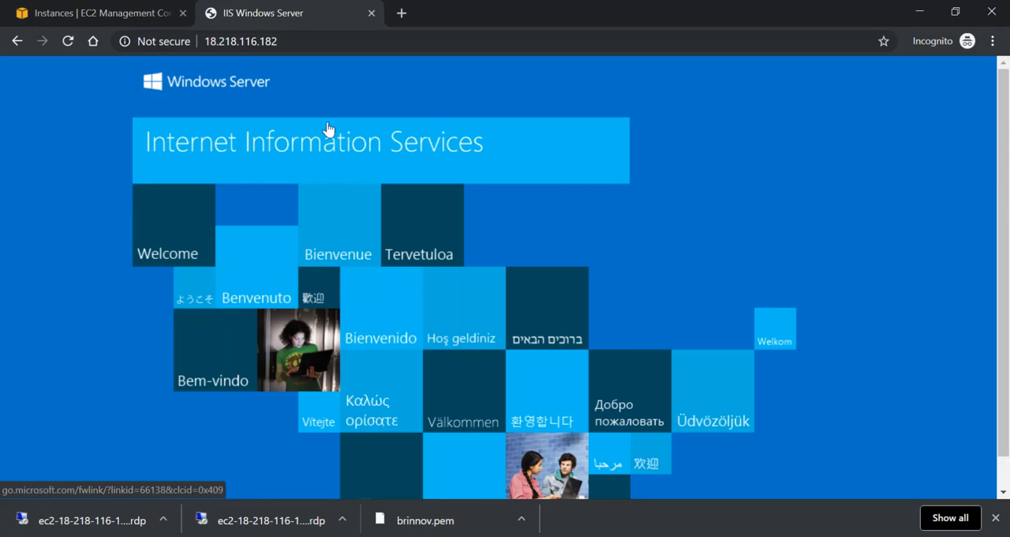
Switch back to the remote desktop session and launch IIS Manager by running inetmgr
left_click(401, 536)
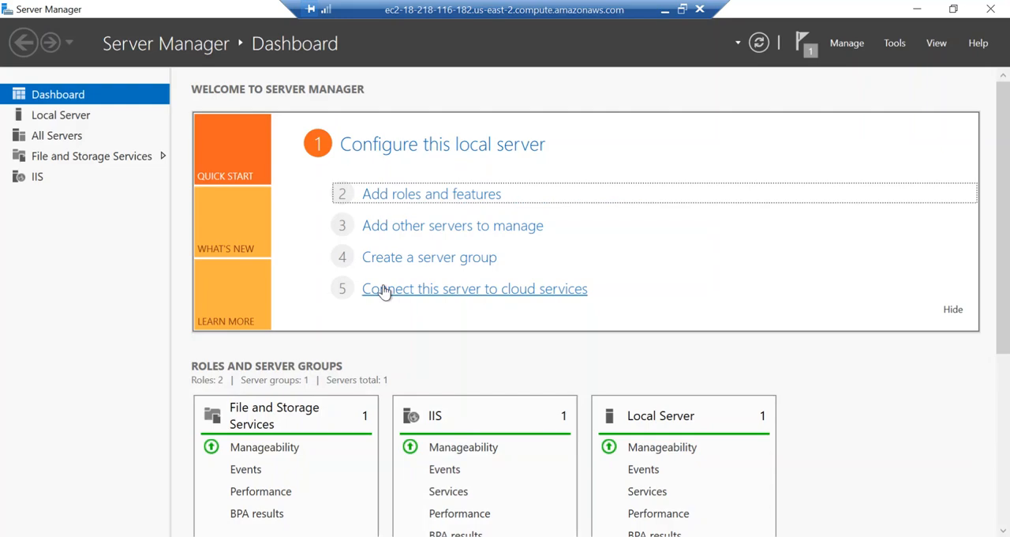
key("super+r")
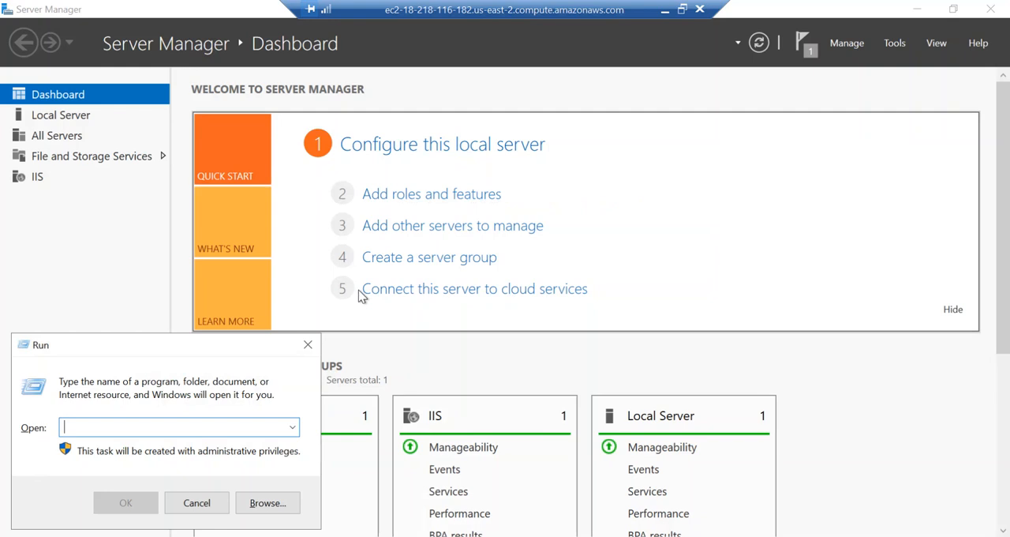
type("inetmgr")
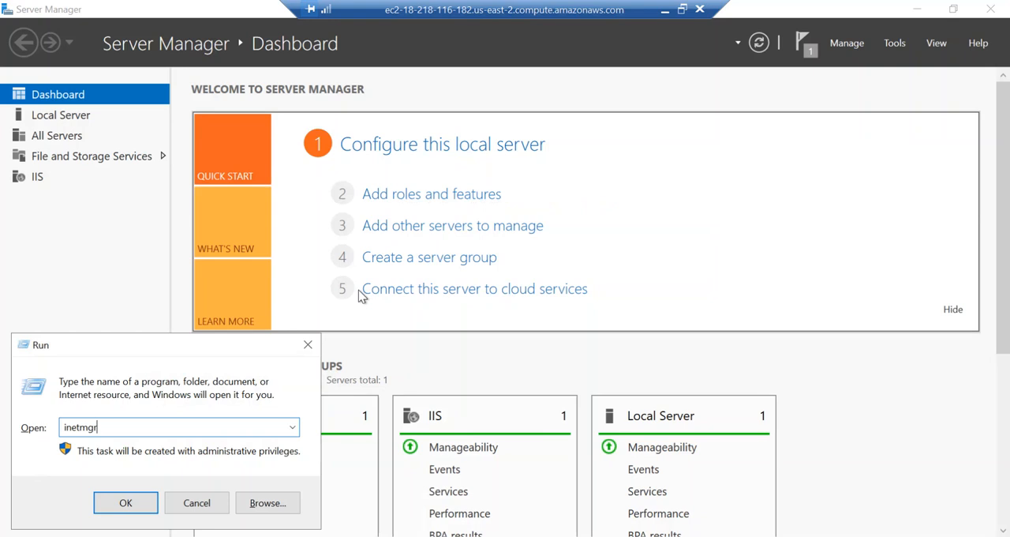
key("Return")
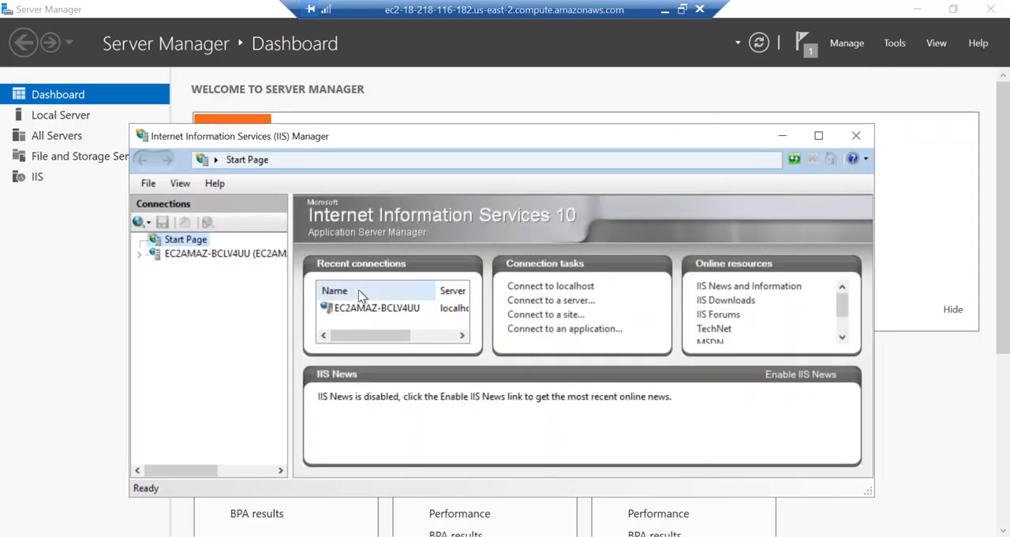
Maximize IIS Manager and show the Default Web Site home under the server's Sites
left_click(139, 261)
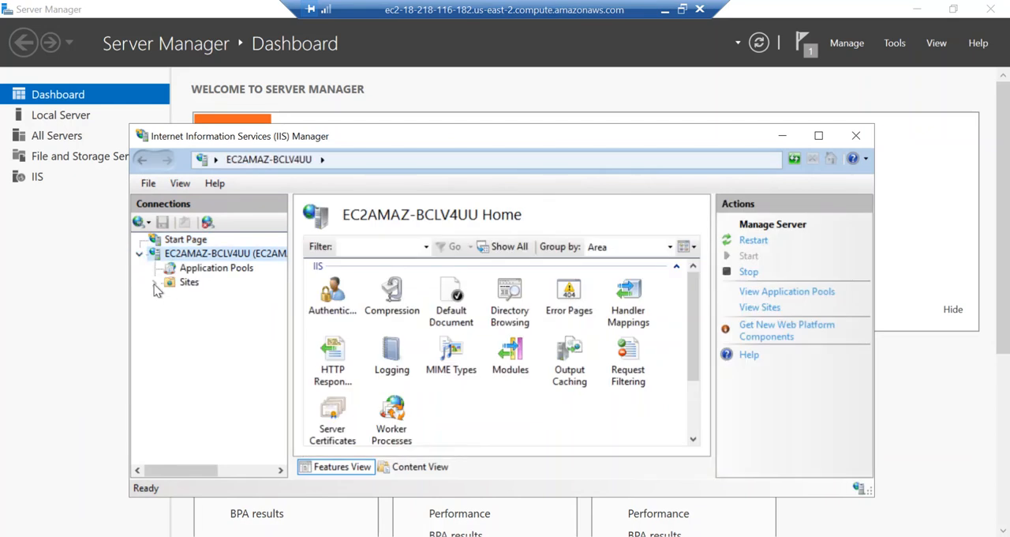
left_click(154, 283)
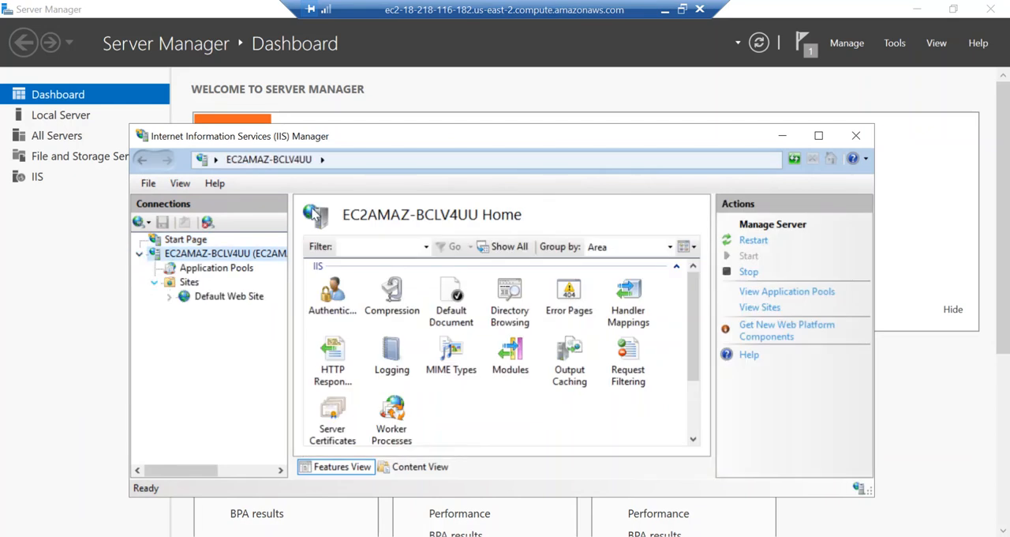
left_click(819, 137)
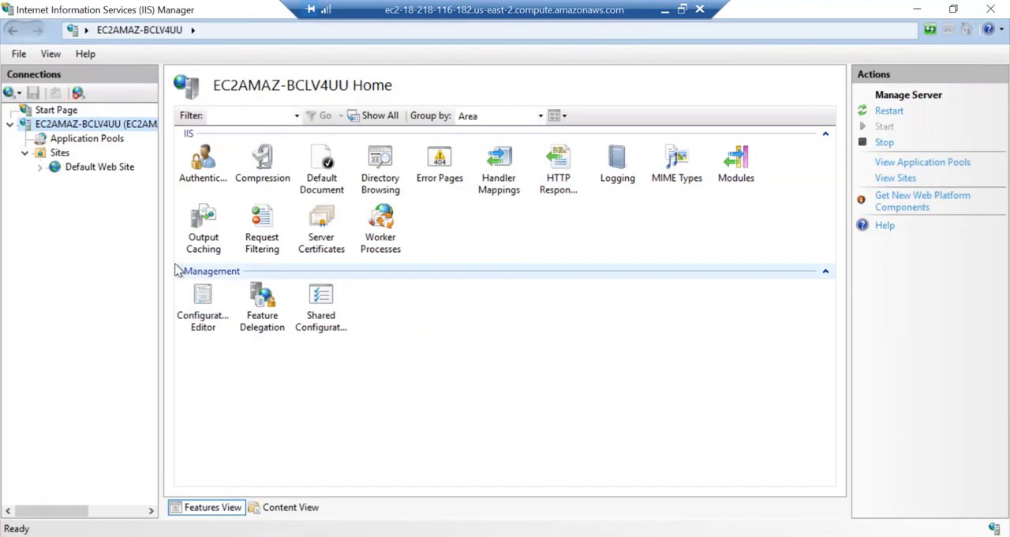
left_click(79, 169)
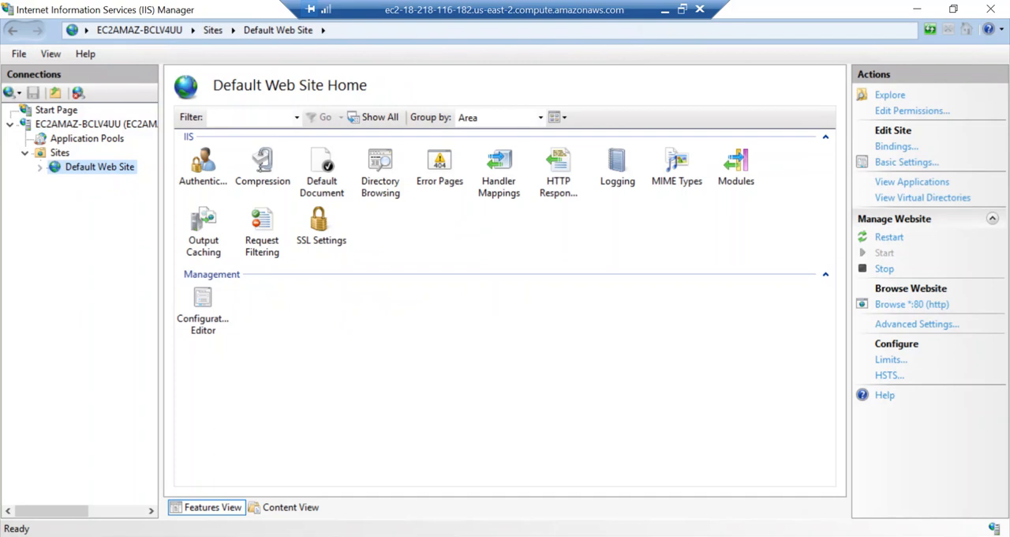
Open Internet Explorer on the remote server in a maximized window
left_click(135, 536)
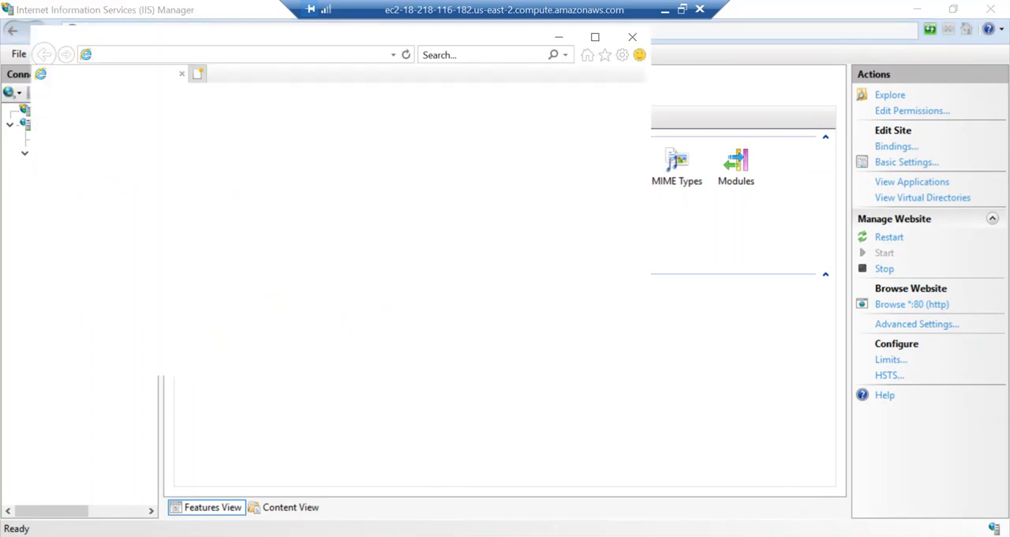
left_click(595, 37)
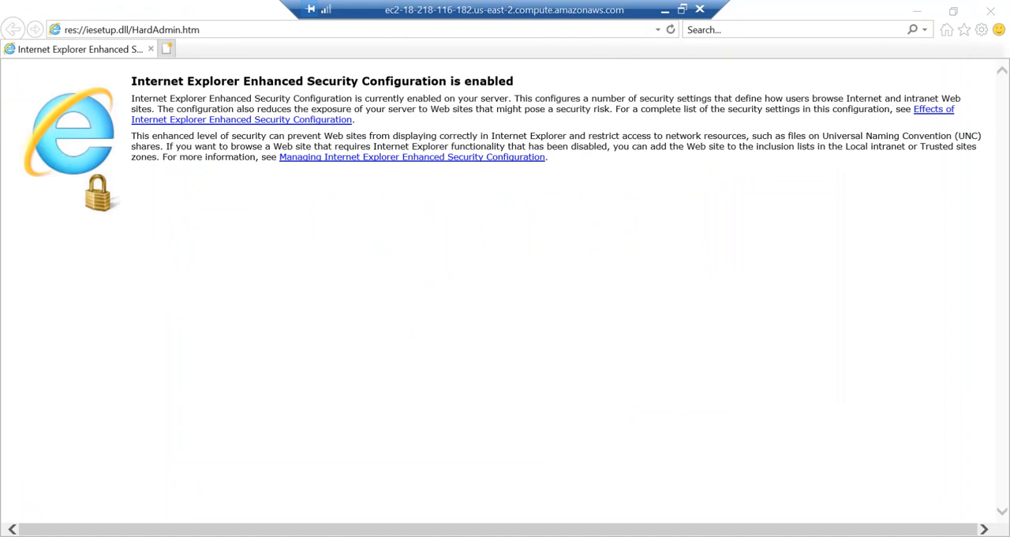
Open Server Manager in a maximized window and show the Local Server properties
key("super")
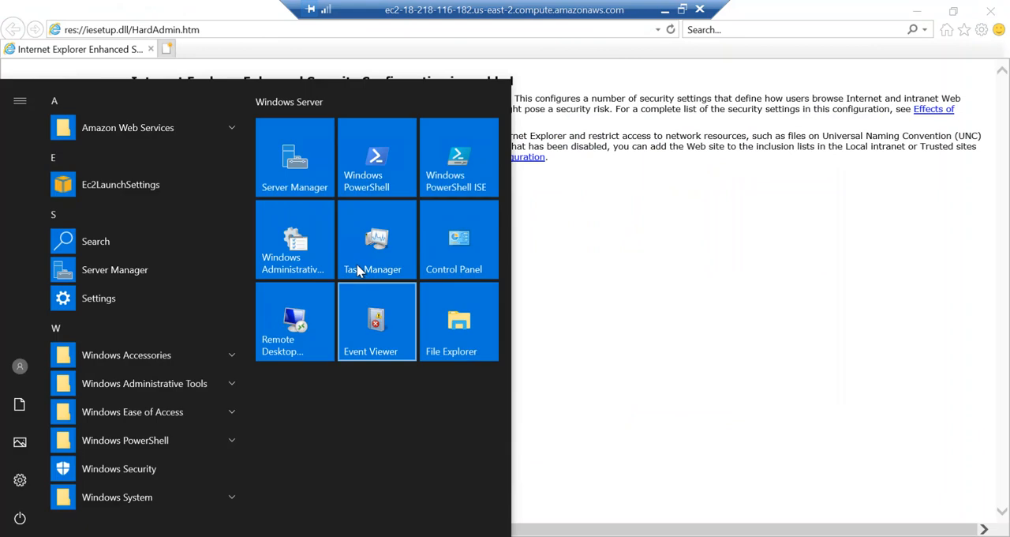
left_click(294, 172)
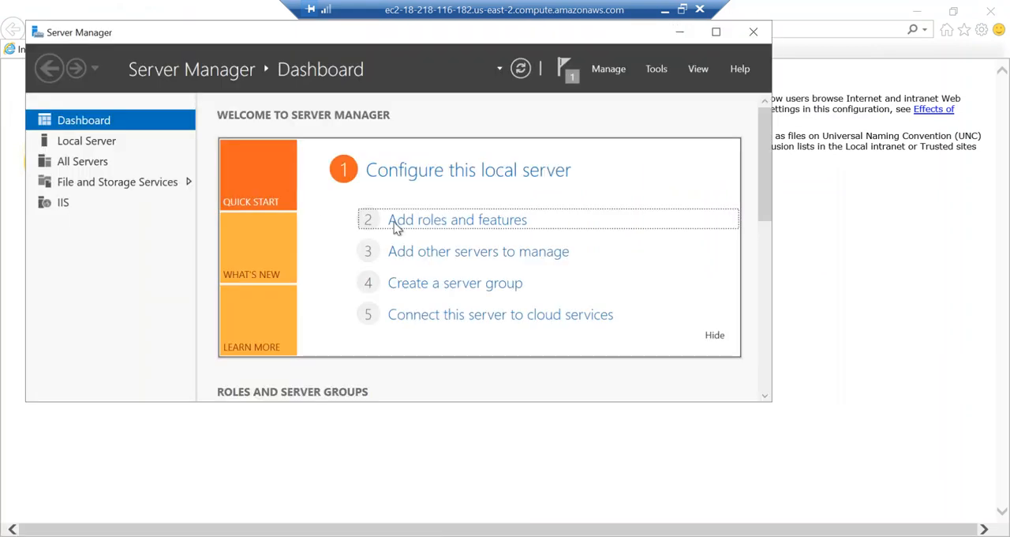
left_click(108, 147)
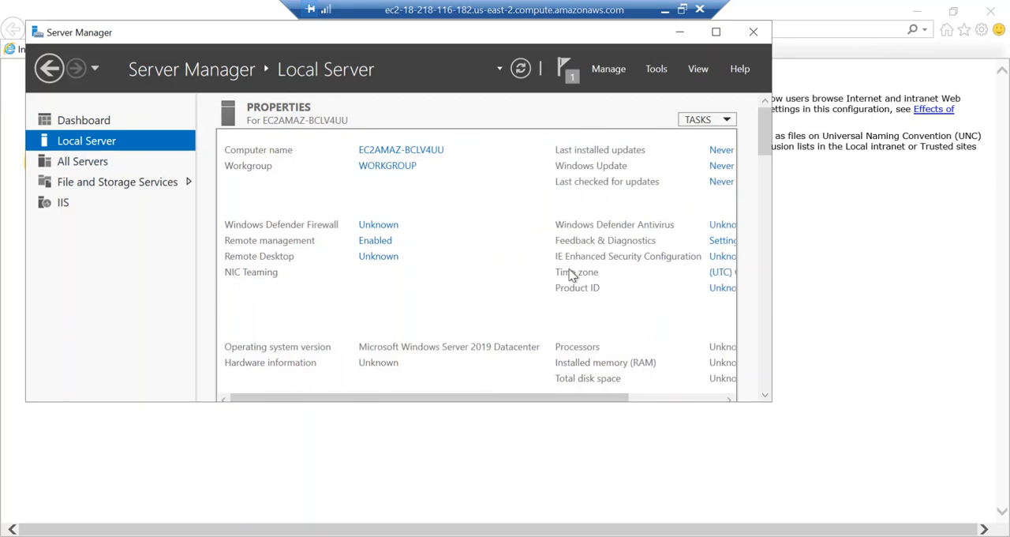
left_click(716, 32)
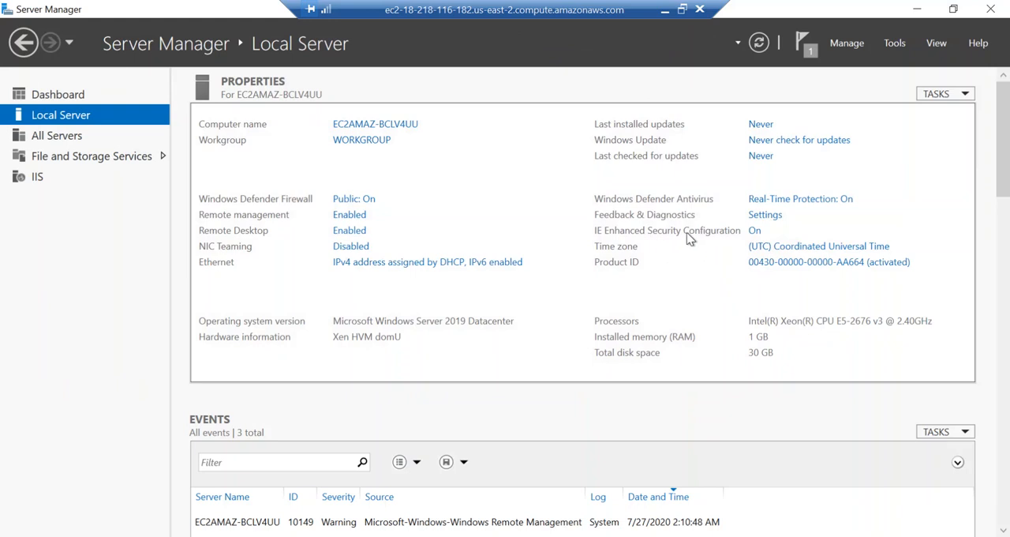
Turn IE Enhanced Security Configuration off for both Administrators and Users, and refresh the server properties
left_click(755, 231)
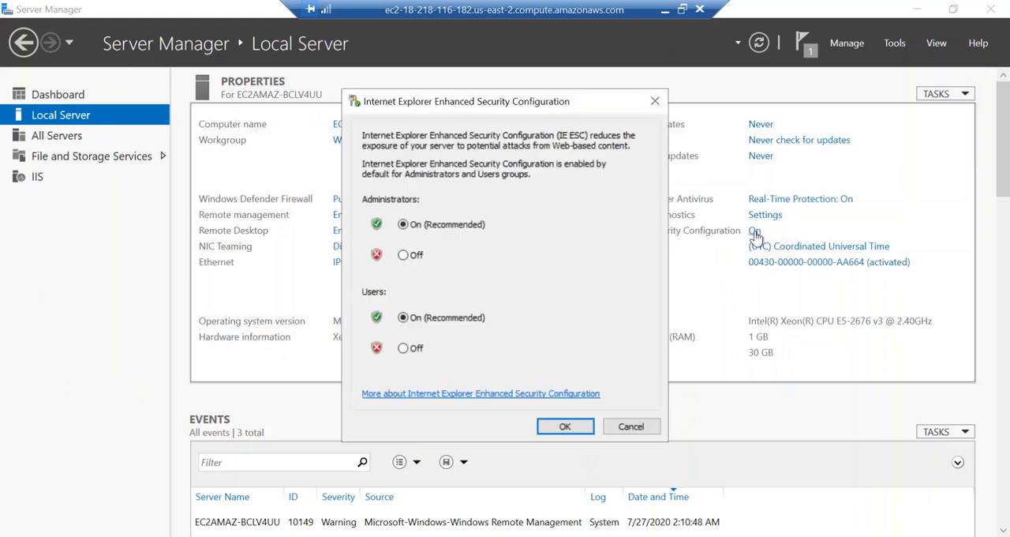
left_click(404, 255)
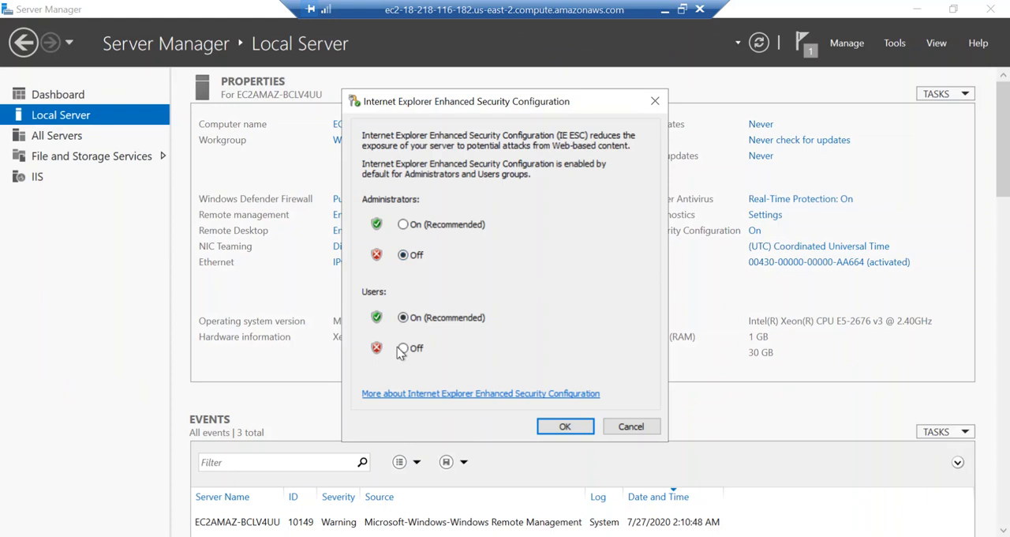
left_click(404, 349)
left_click(563, 427)
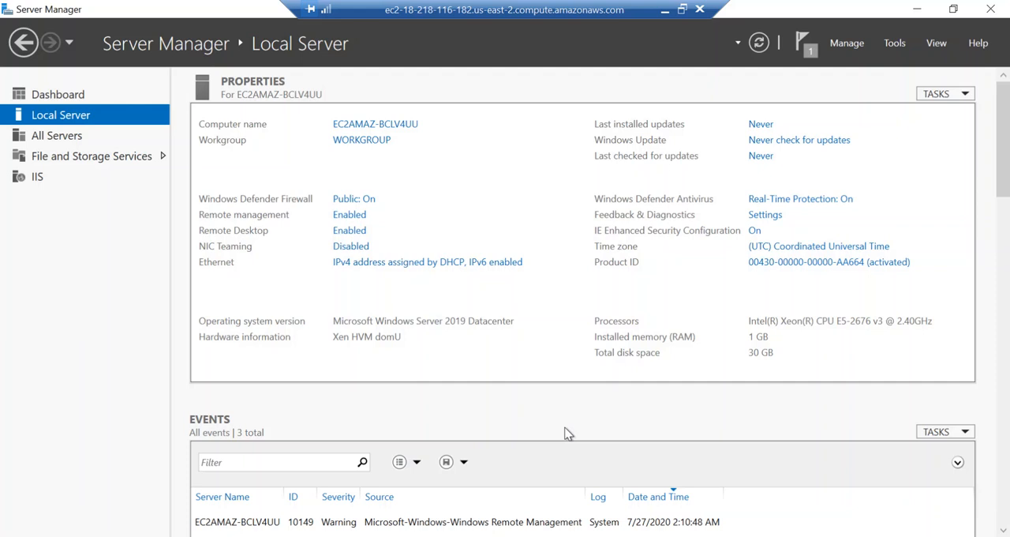
left_click(758, 43)
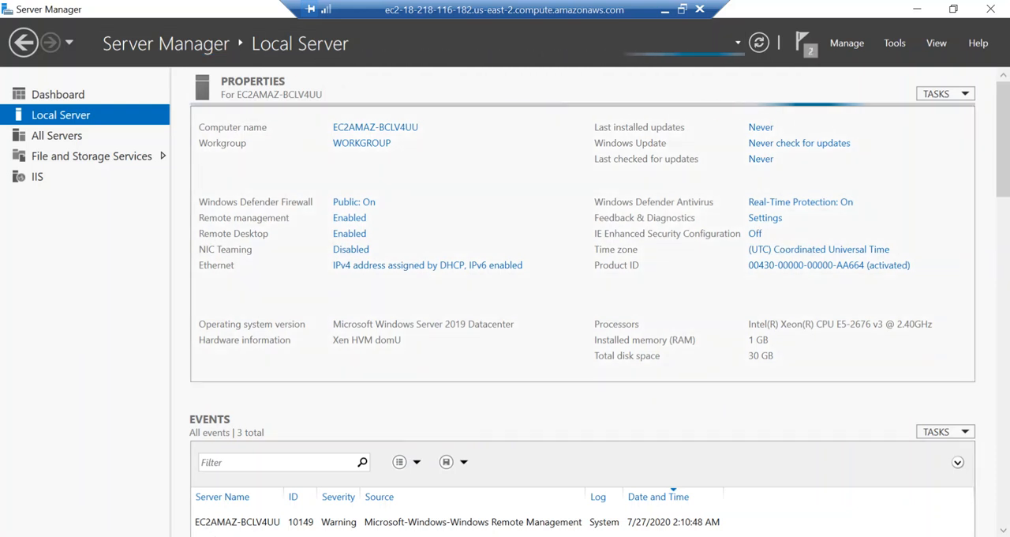
Close the Internet Explorer window that is still open and relaunch the browser
mouse_move(135, 536)
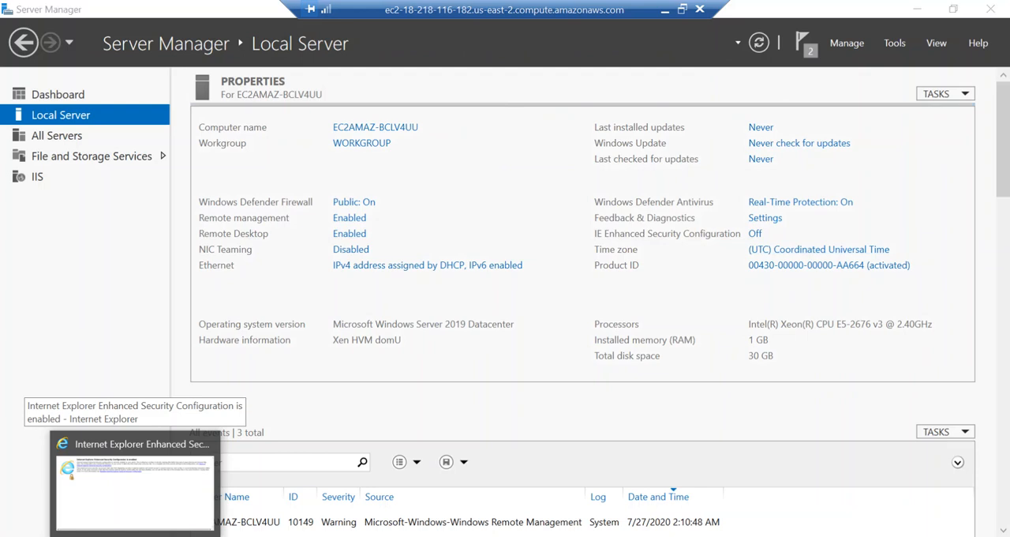
left_click(135, 486)
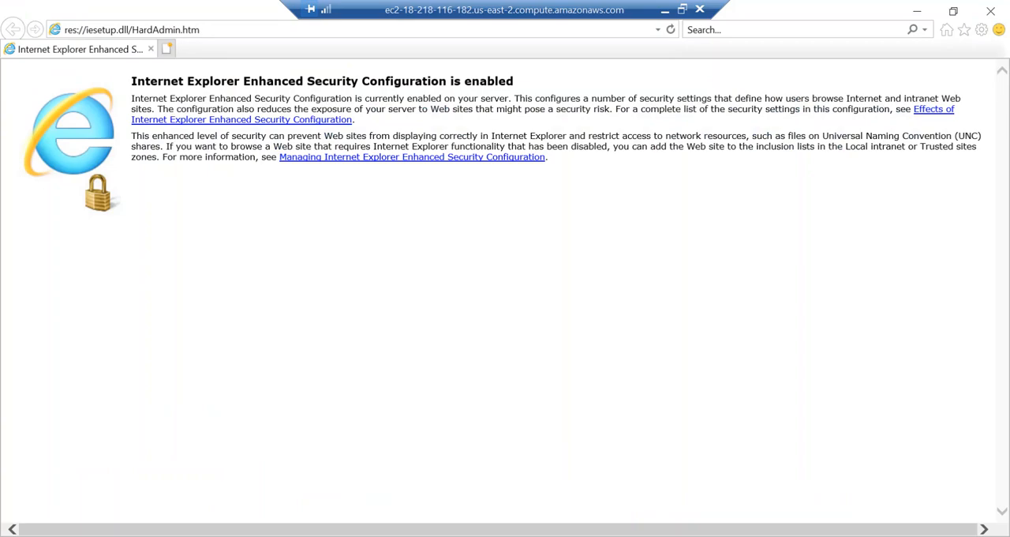
left_click(991, 11)
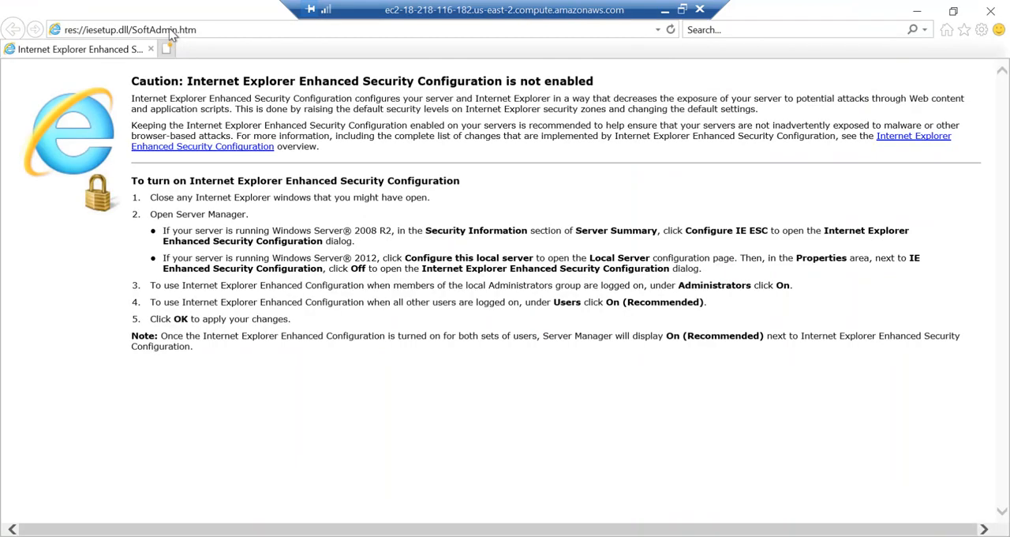
key("alt+d")
type("goo")
key("Down")
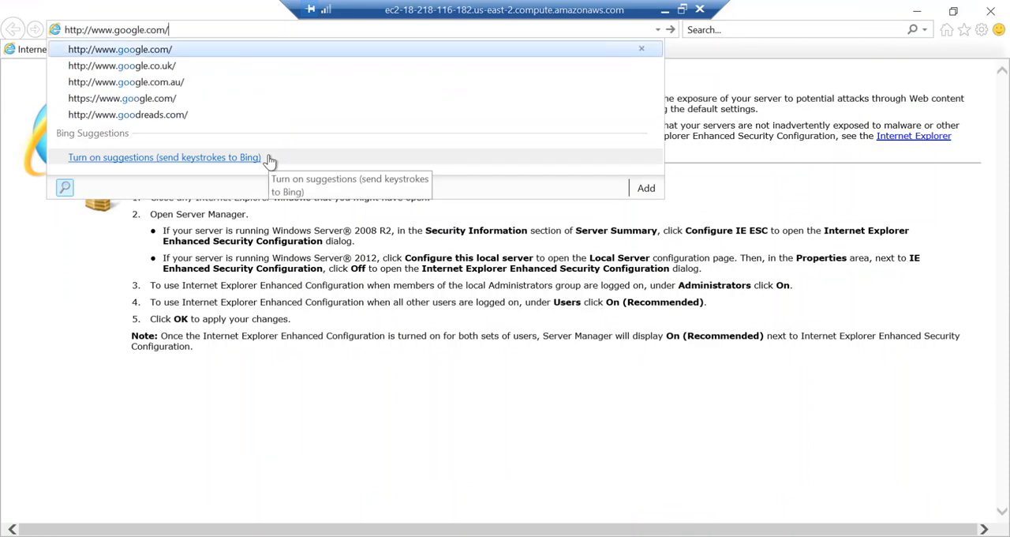
key("Return")
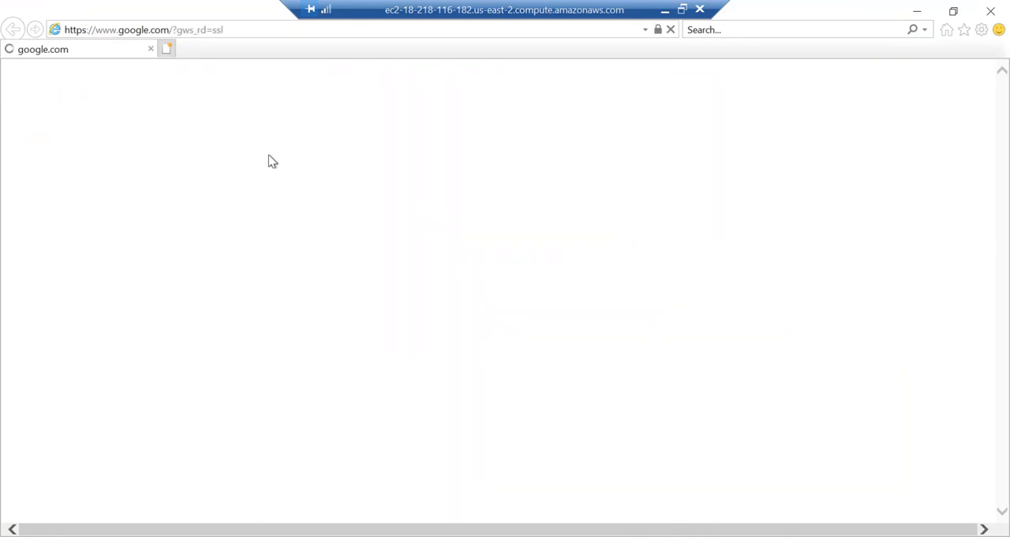
Search Google for "free html templates"
left_click(348, 294)
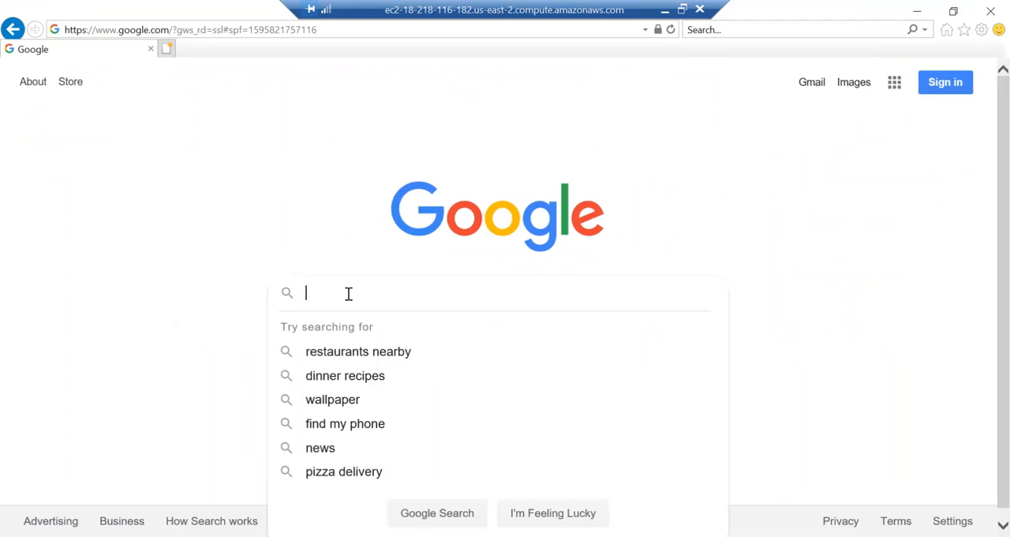
type("free ")
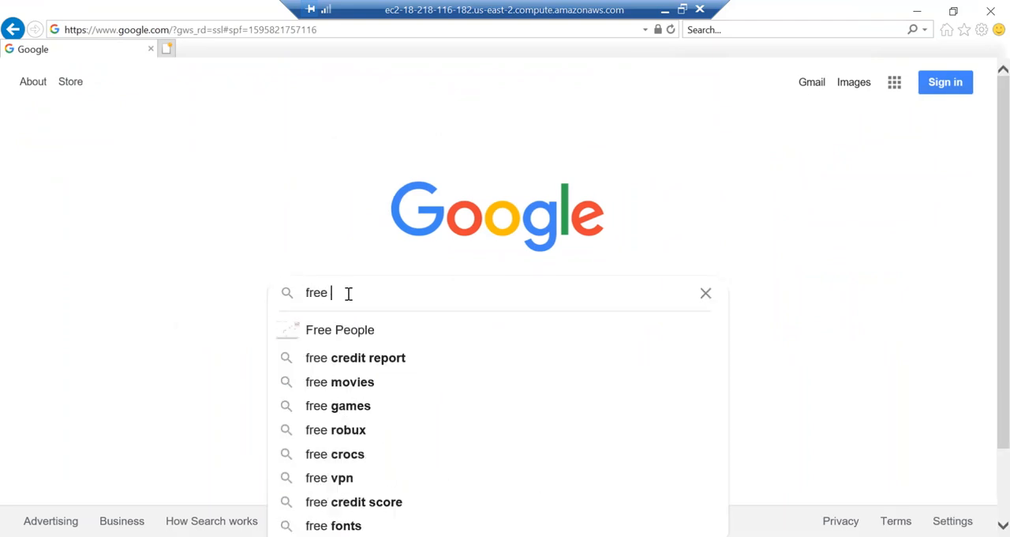
type("html")
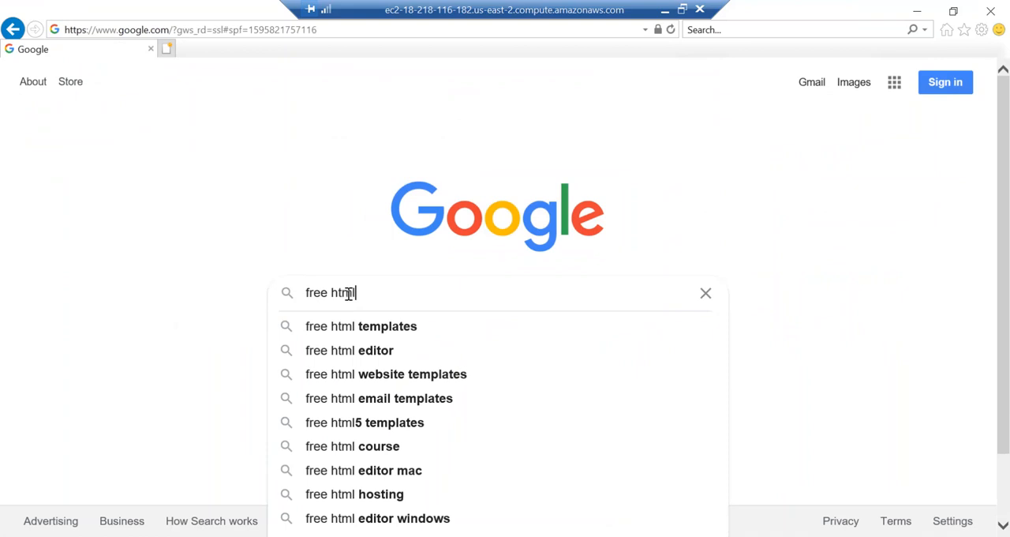
key("Down")
key("Return")
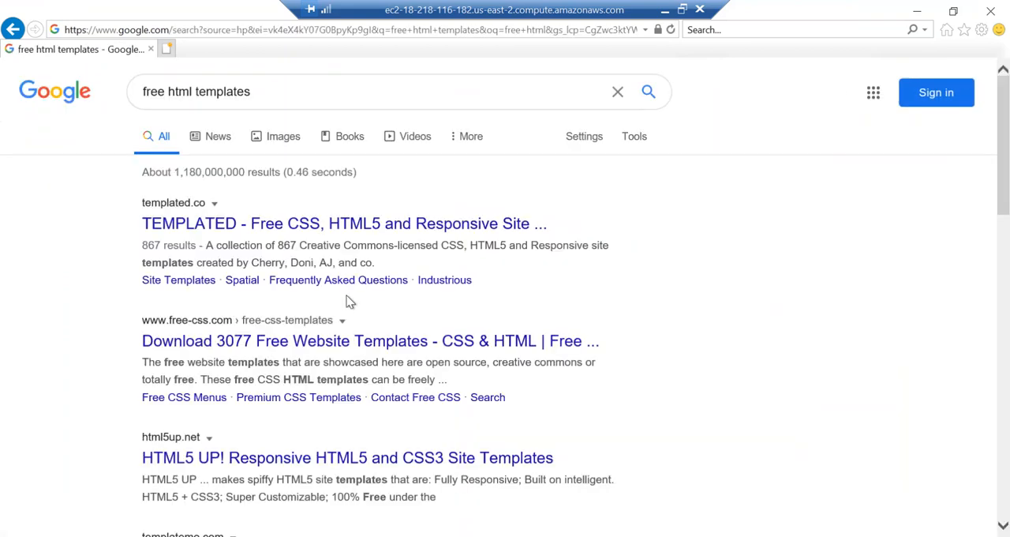
Open the free-css.com website templates page from the search results and accept its cookies
left_click(328, 349)
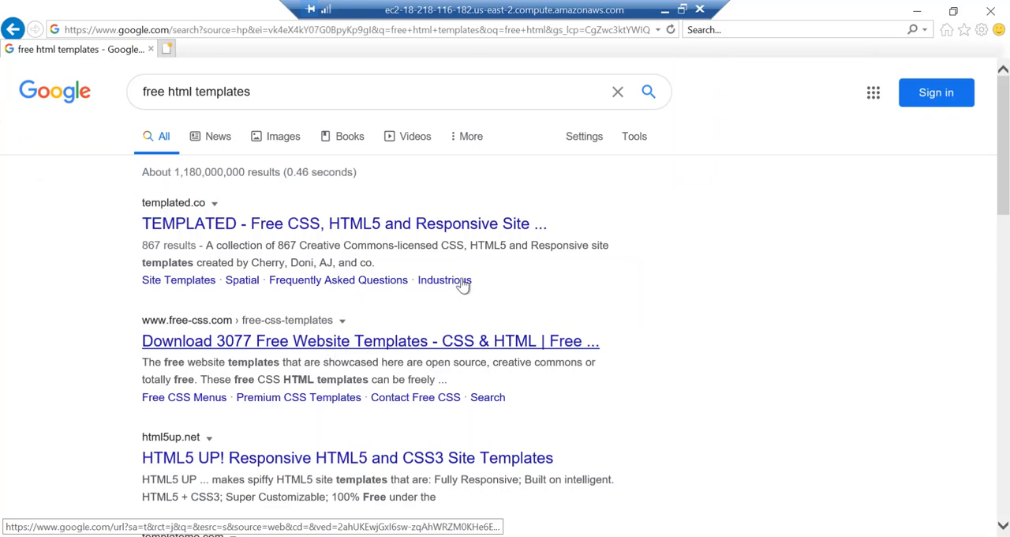
scroll(385, 325, "down", 1)
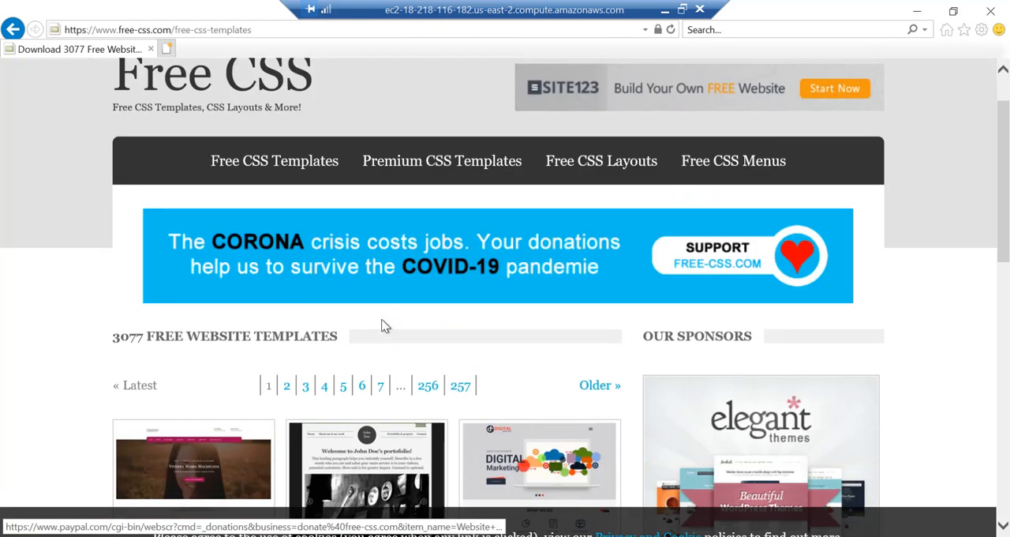
scroll(383, 327, "down", 1)
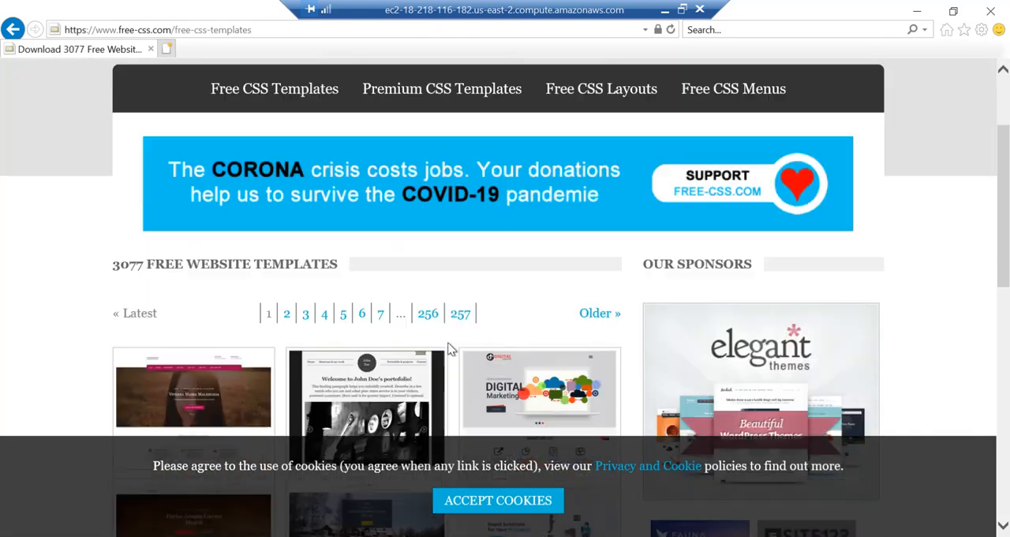
left_click(527, 500)
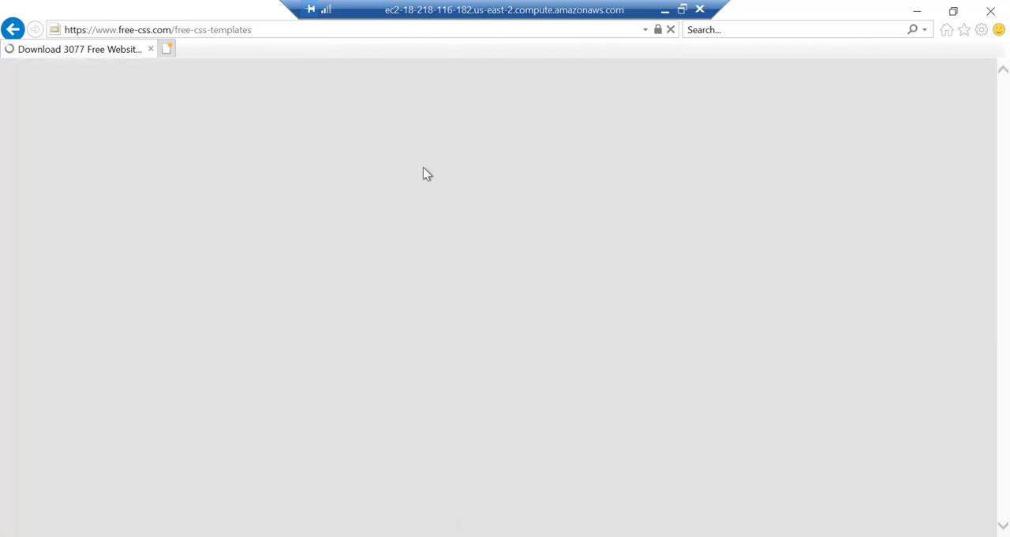
Open the Retro Doe template's page and start downloading retro-doe.zip with the option to choose where it is saved
scroll(410, 334, "down", 3)
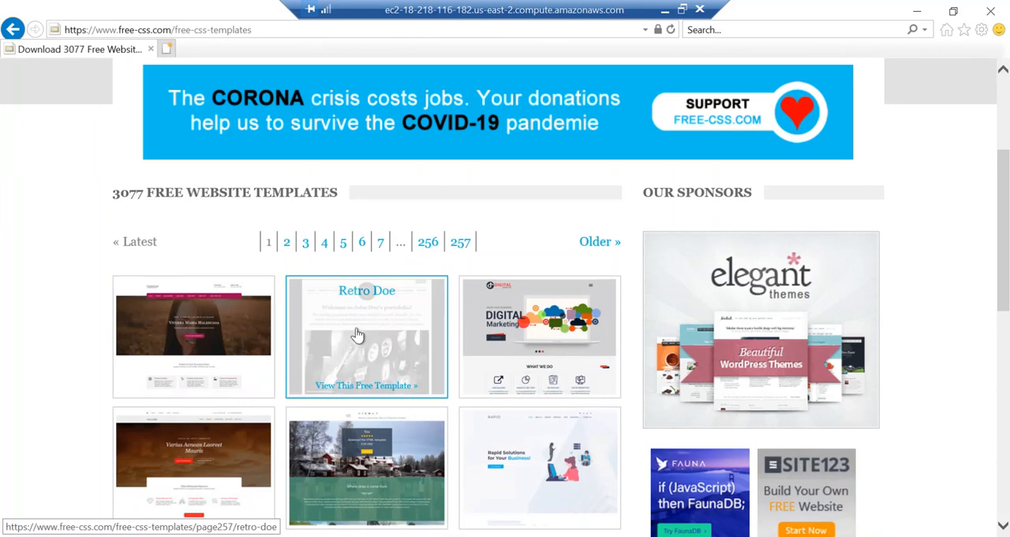
left_click(356, 335)
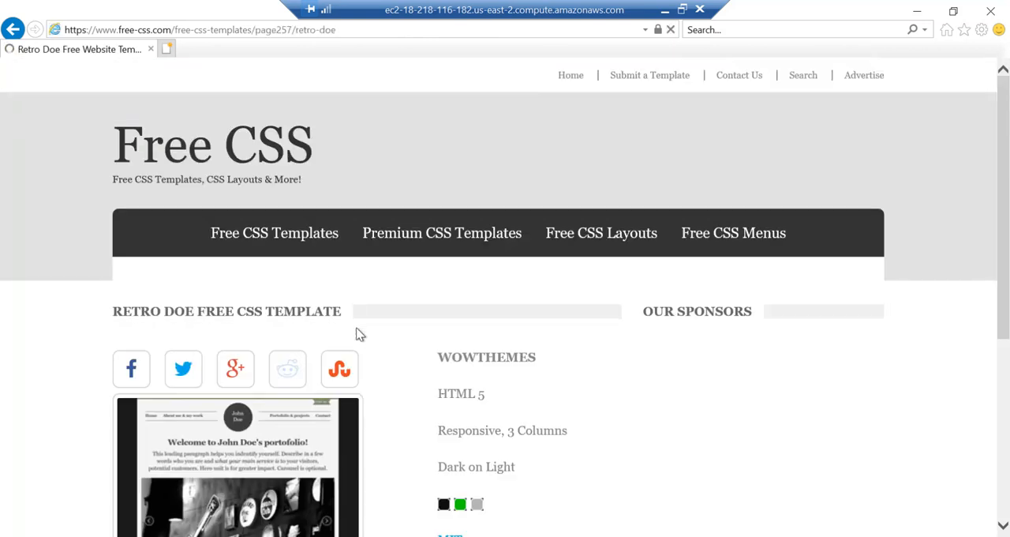
scroll(363, 340, "down", 6)
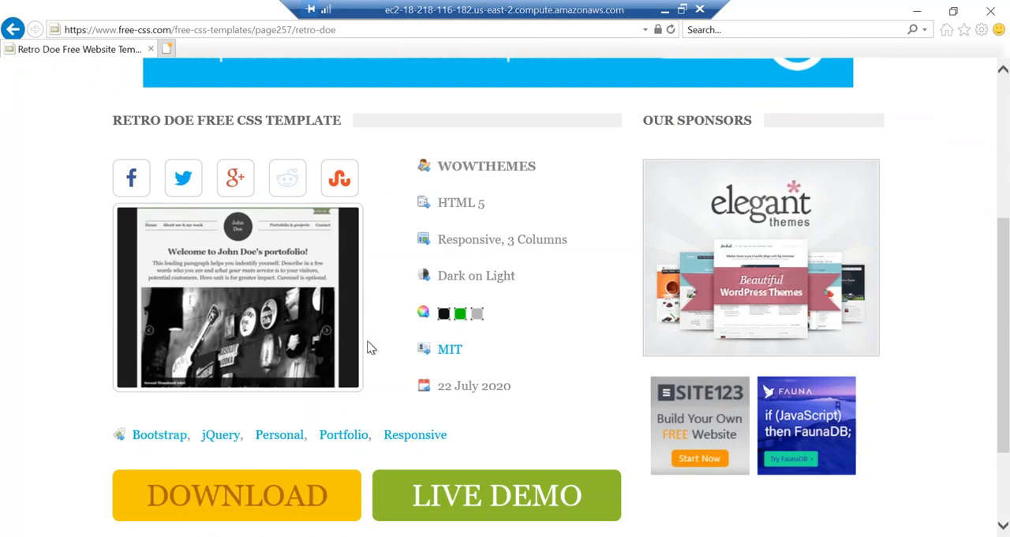
left_click(229, 366)
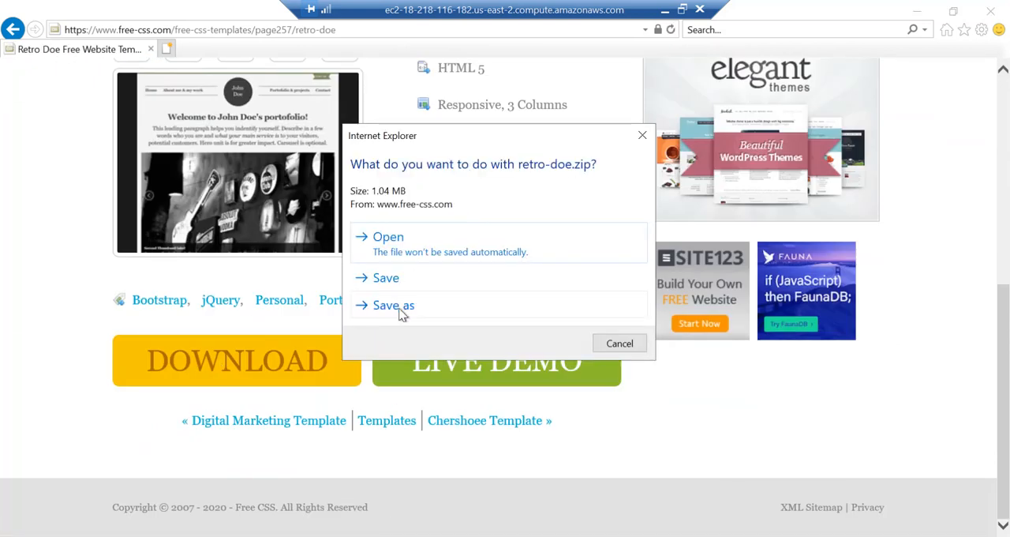
left_click(393, 306)
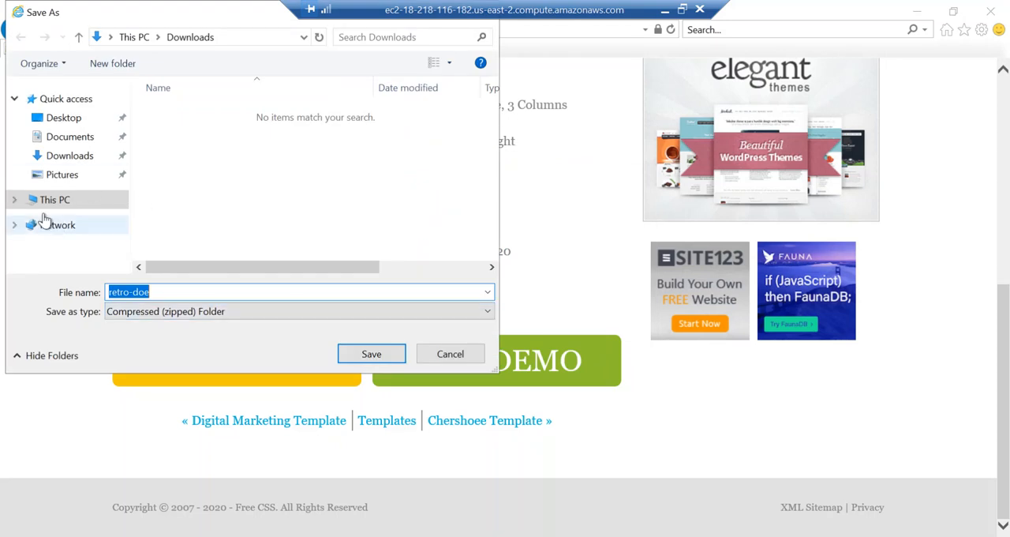
Create a folder named web in Downloads and save the retro-doe zip file in it
left_click(15, 201)
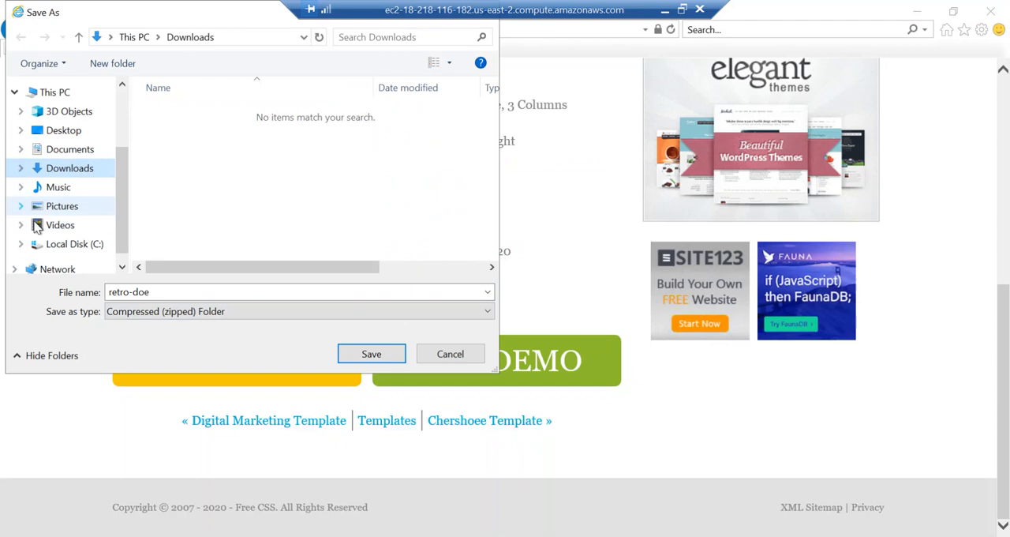
scroll(66, 246, "down", 1)
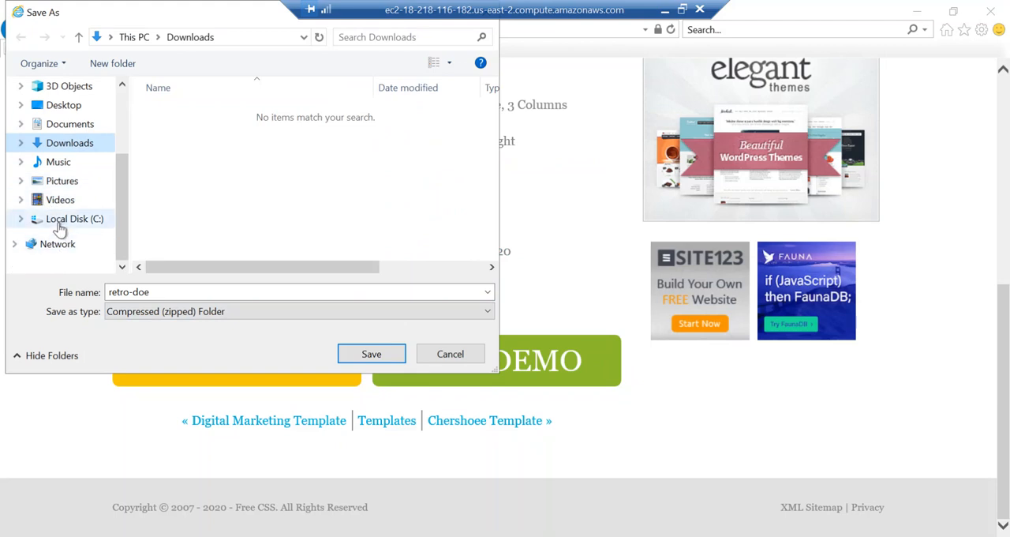
left_click(20, 220)
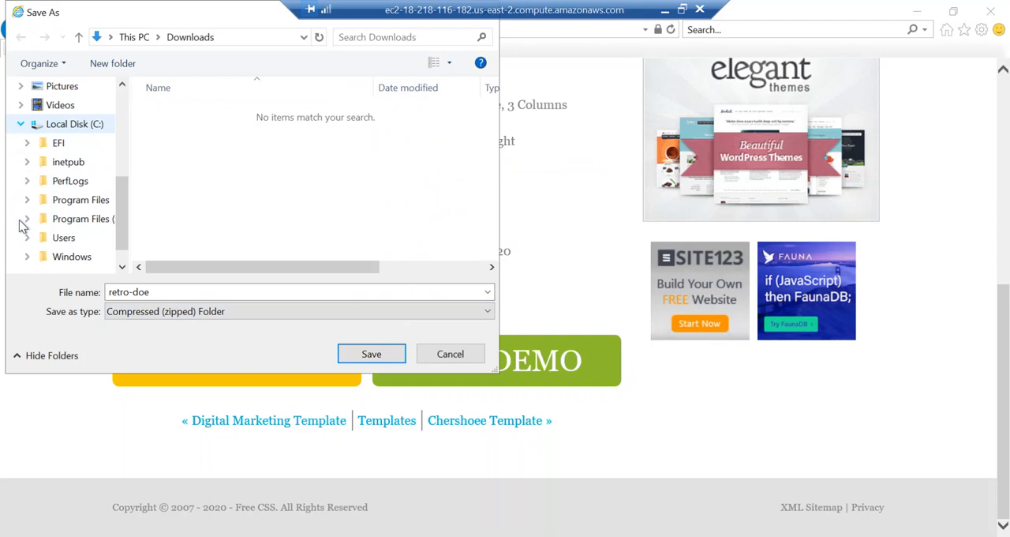
left_click(22, 126)
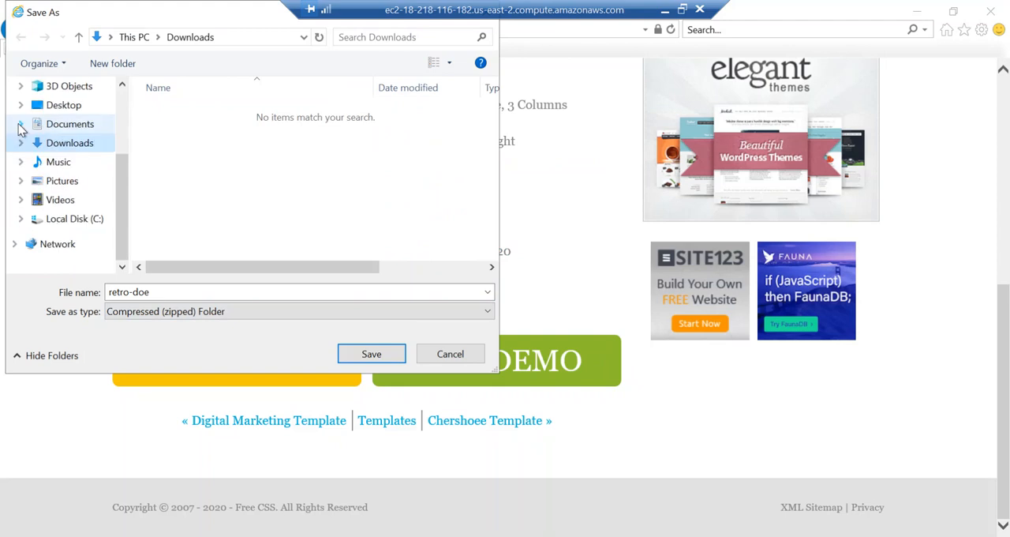
left_click(22, 222)
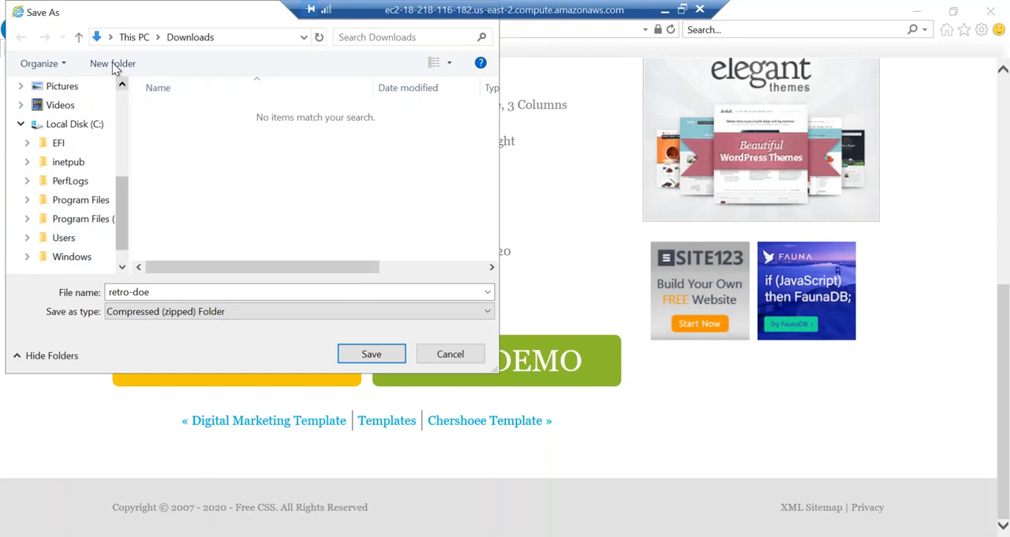
type("web")
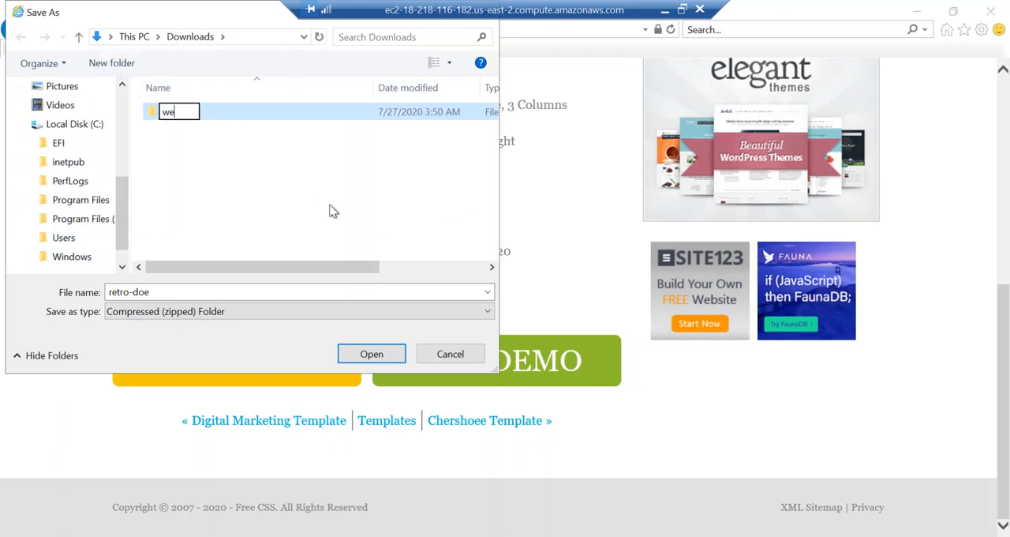
left_click(283, 124)
double_click(283, 119)
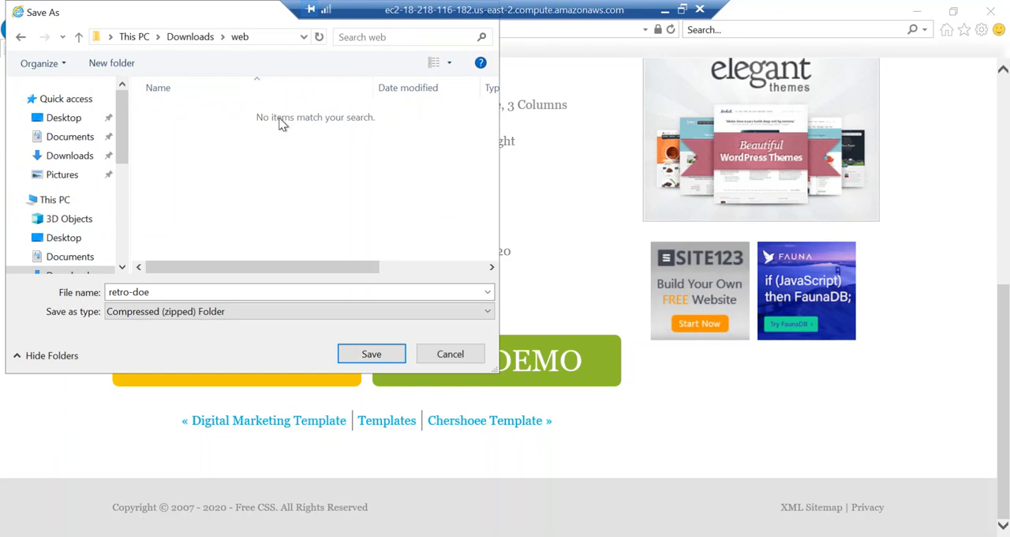
left_click(371, 354)
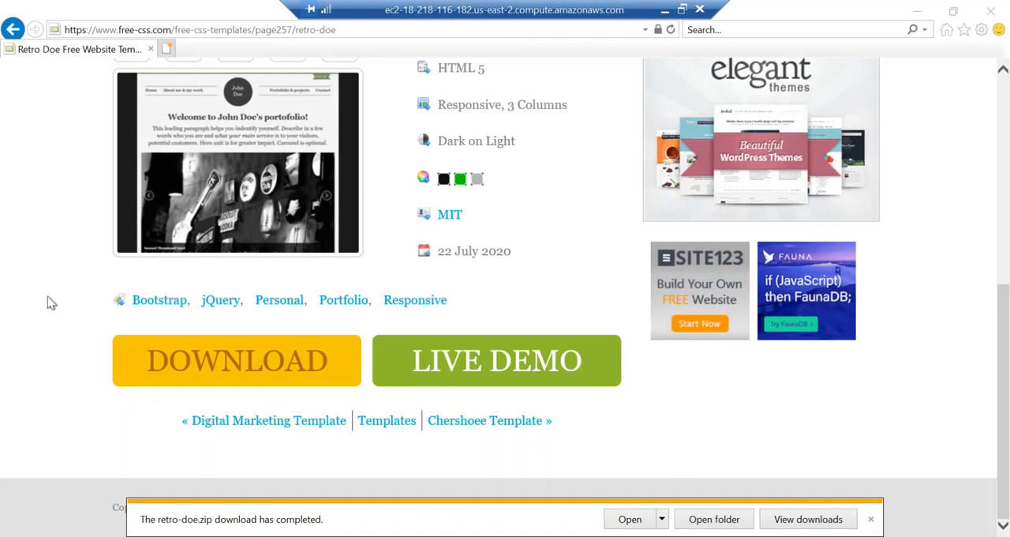
Show the drives under This PC in File Explorer and launch Disk Management with diskmgmt.msc
key("super+e")
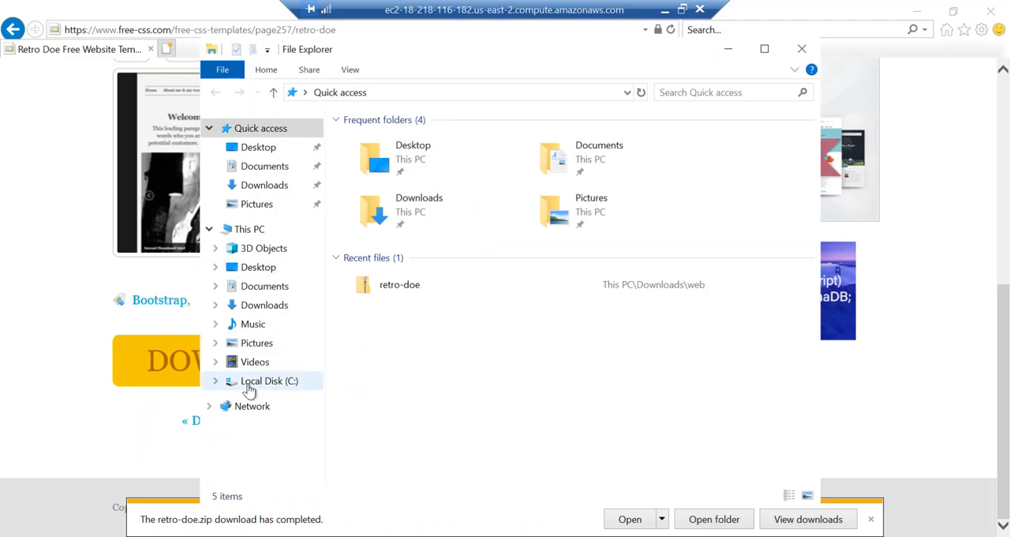
left_click(237, 229)
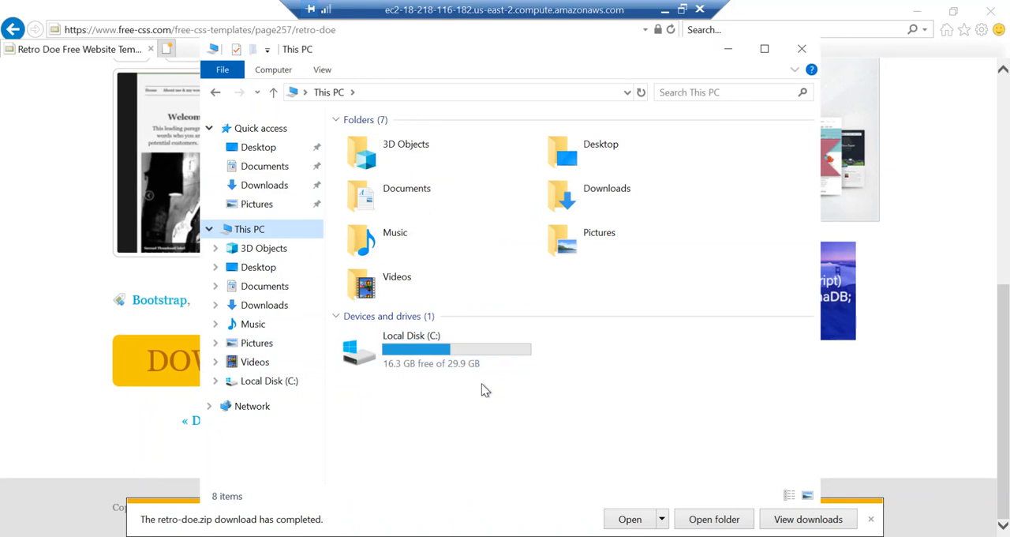
key("super+r")
type("dis")
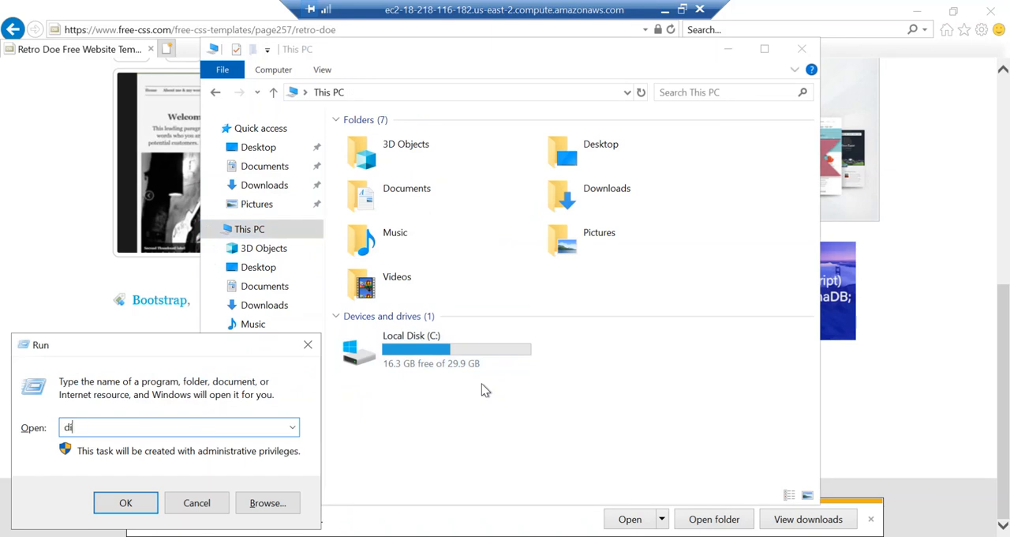
type("kmgmt.msc")
key("Return")
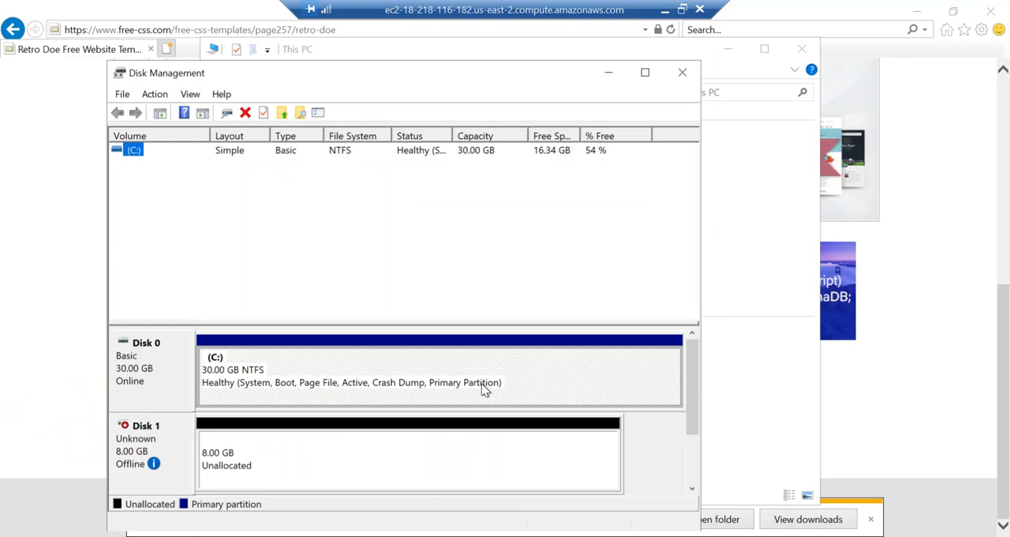
Bring the offline 8 GB Disk 1 online and initialize it with the MBR partition style
mouse_move(130, 462)
mouse_move(171, 450)
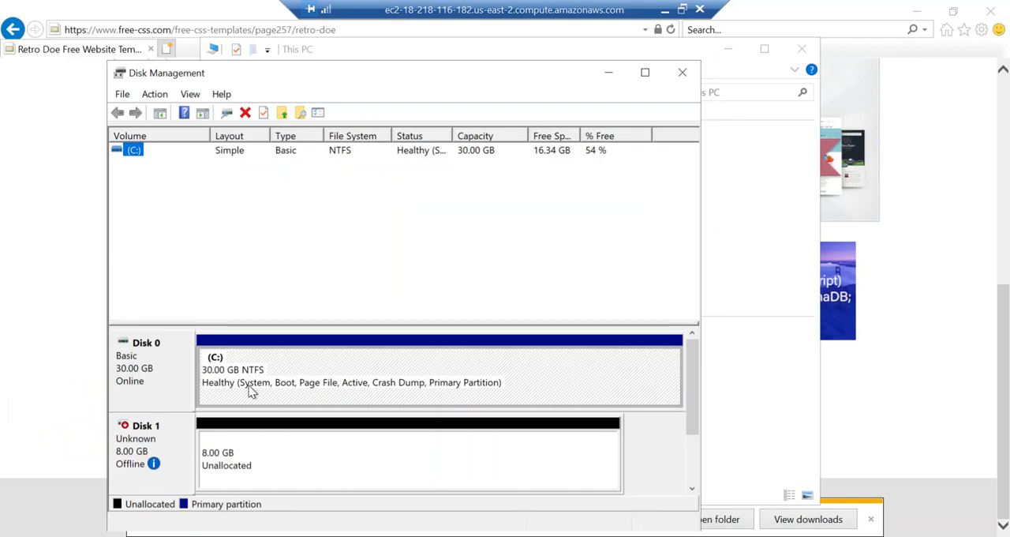
right_click(145, 448)
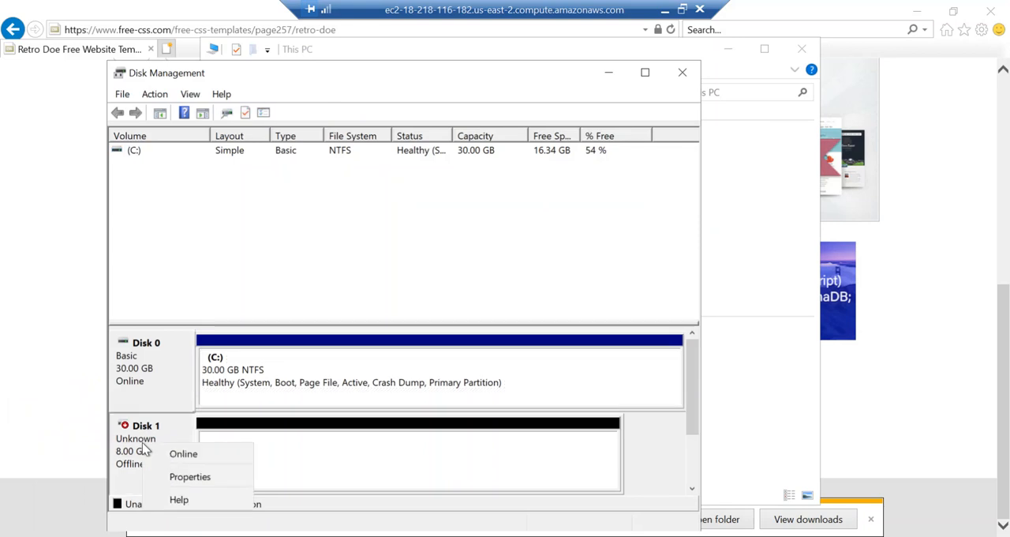
left_click(181, 455)
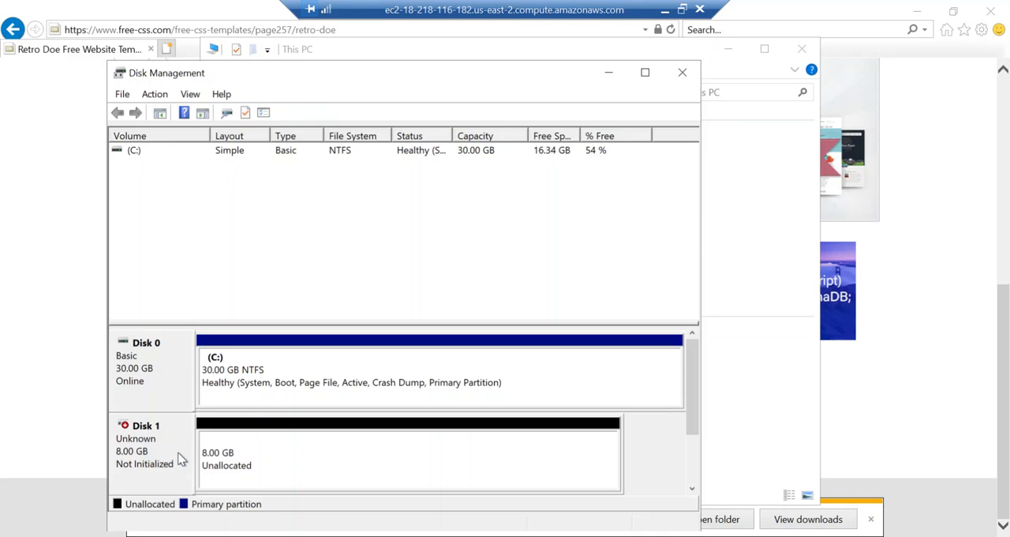
right_click(145, 456)
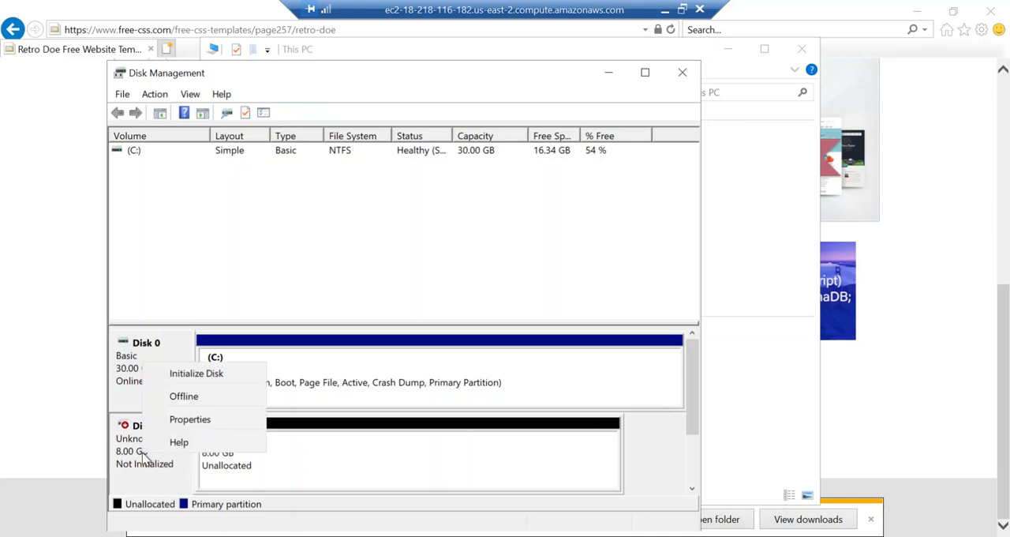
left_click(203, 379)
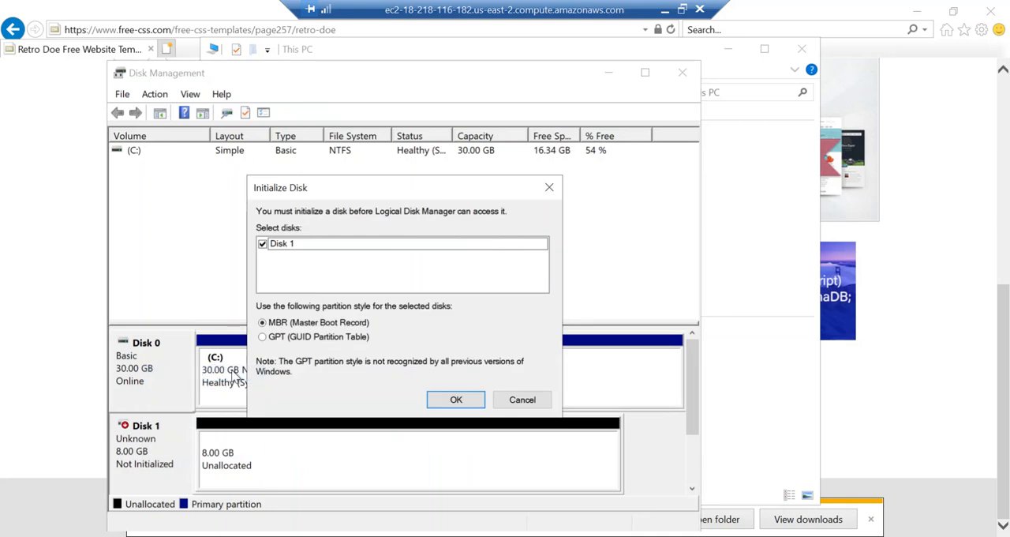
left_click(456, 401)
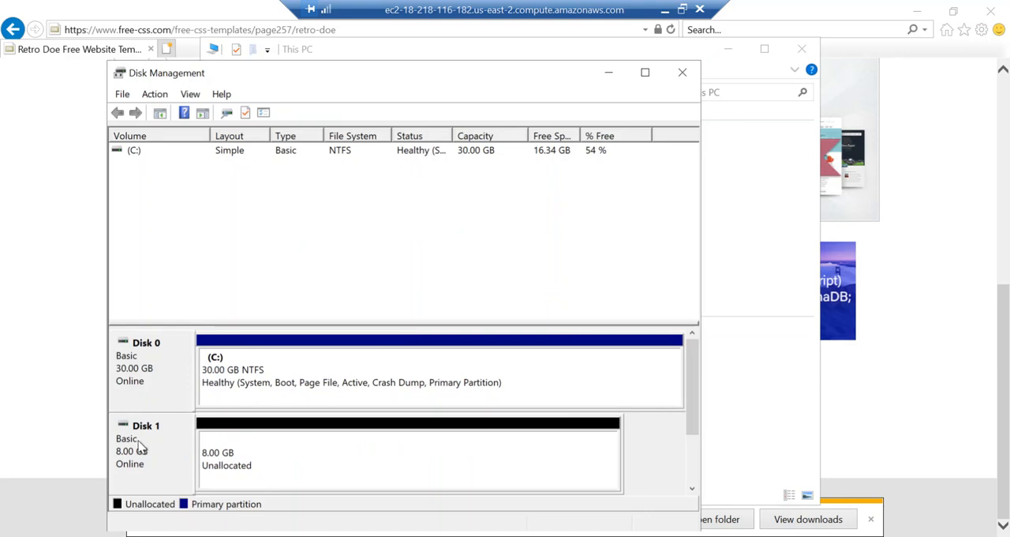
Create an 8189 MB simple volume on Disk 1 with drive letter D, quick-formatted as NTFS with the label New Volume, and close Disk Management
right_click(257, 464)
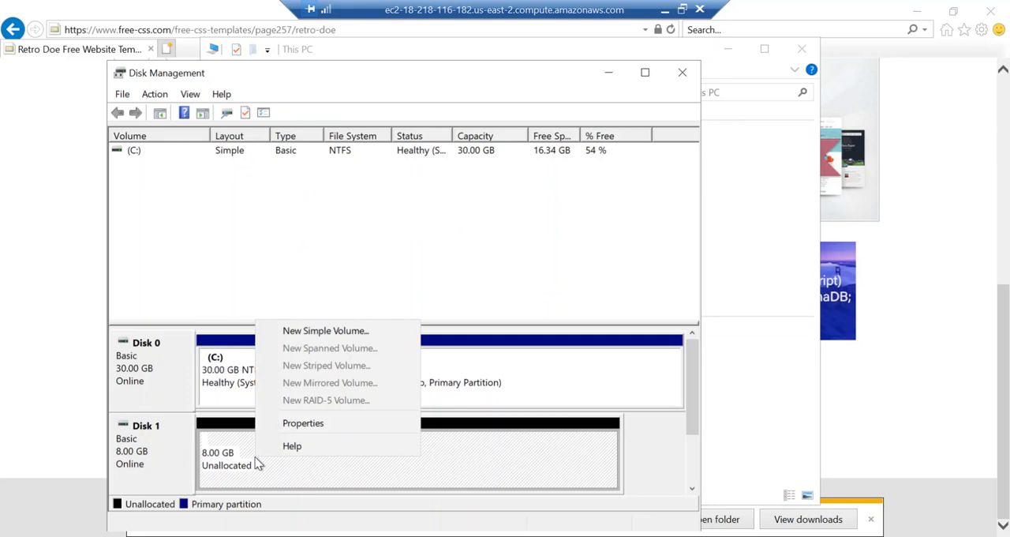
left_click(326, 331)
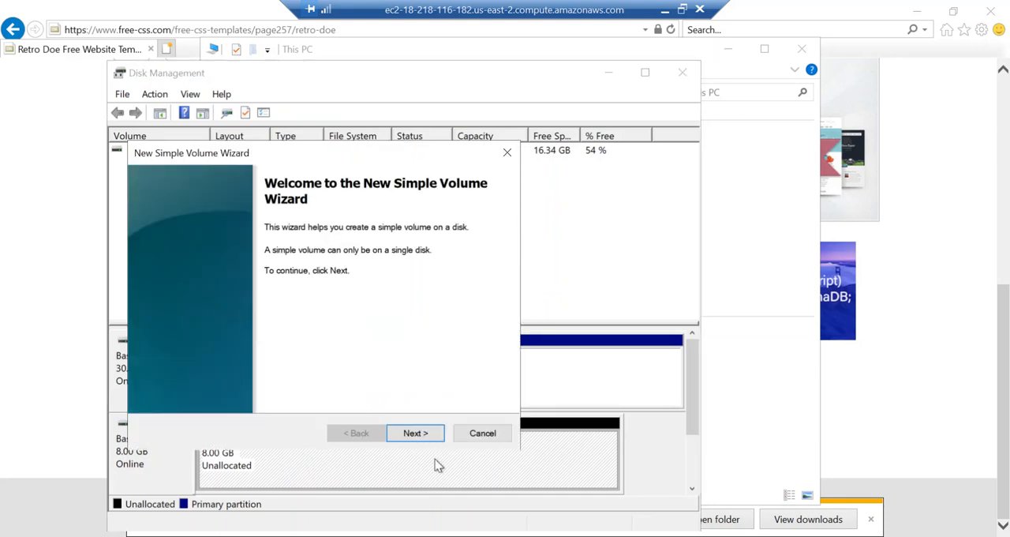
left_click(416, 433)
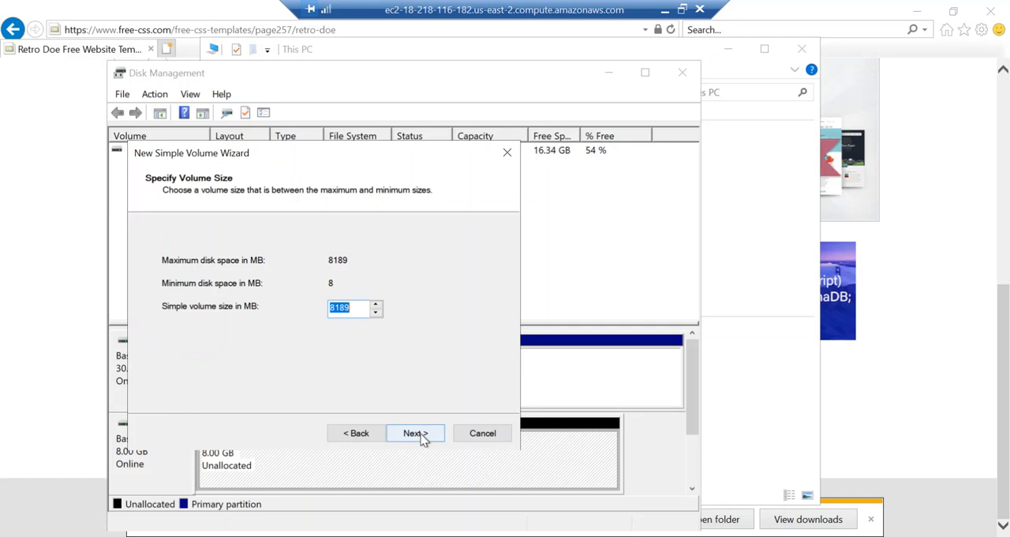
left_click(422, 437)
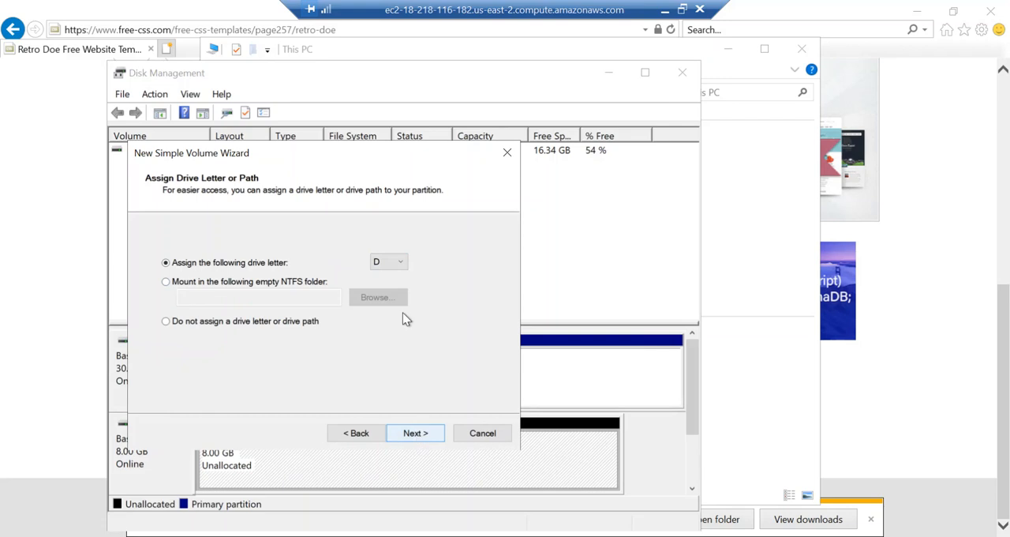
left_click(403, 268)
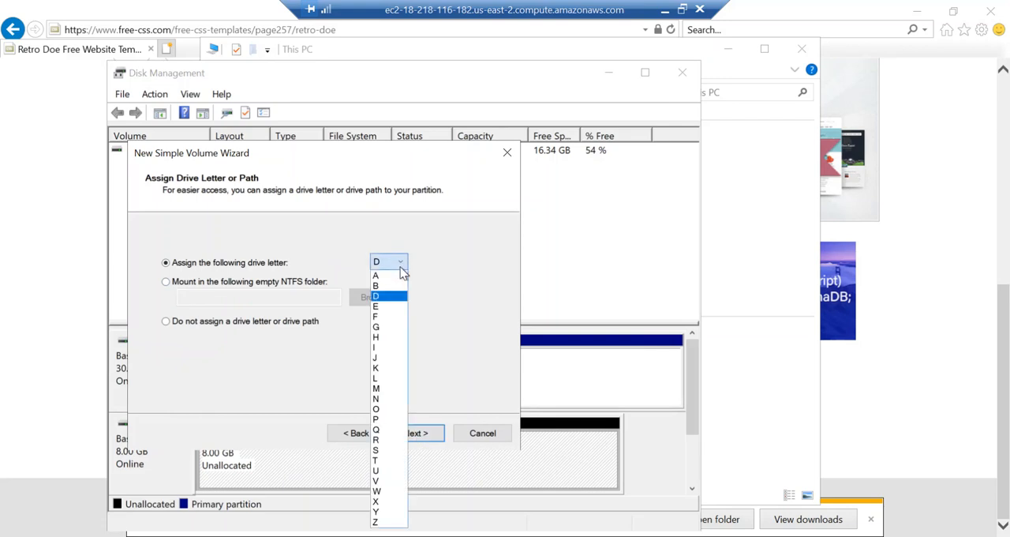
left_click(381, 298)
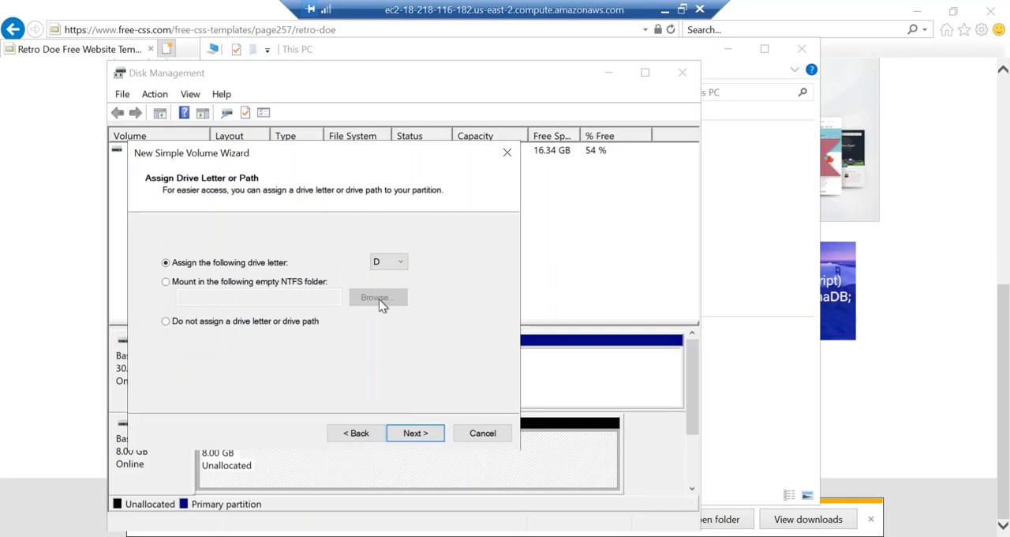
left_click(413, 435)
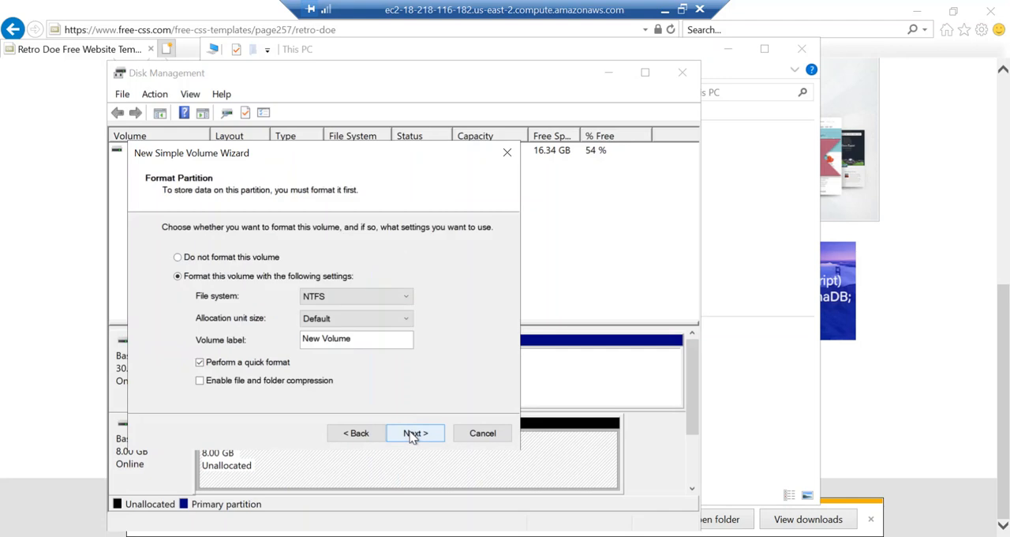
left_click(412, 434)
left_click(411, 434)
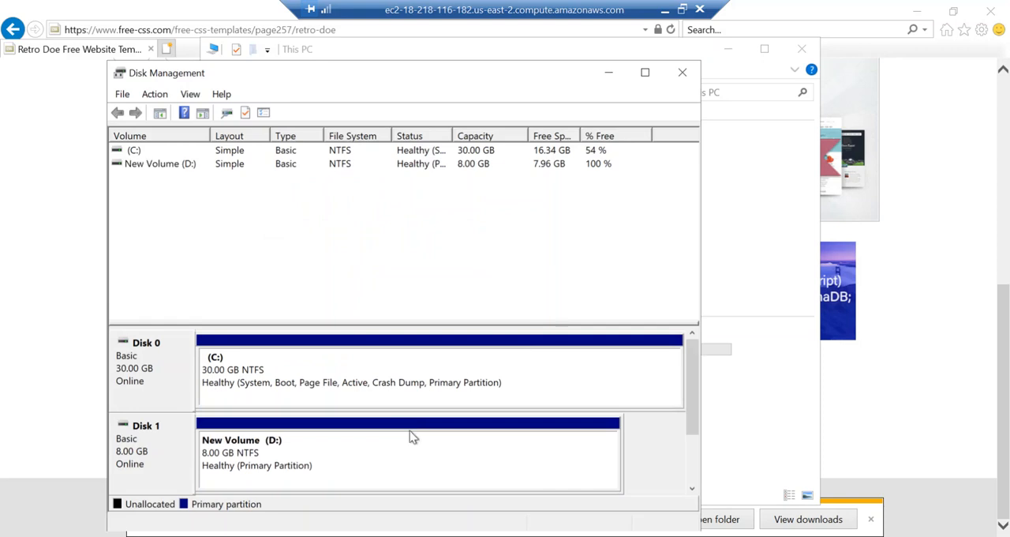
left_click(682, 74)
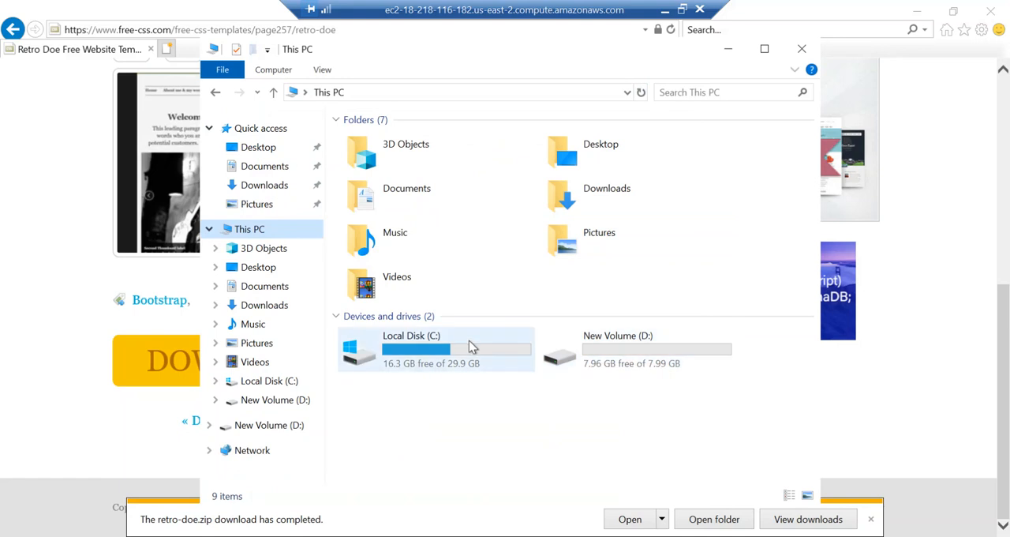
Look through the contents of Local Disk (C:) and New Volume (D:) in File Explorer
double_click(452, 357)
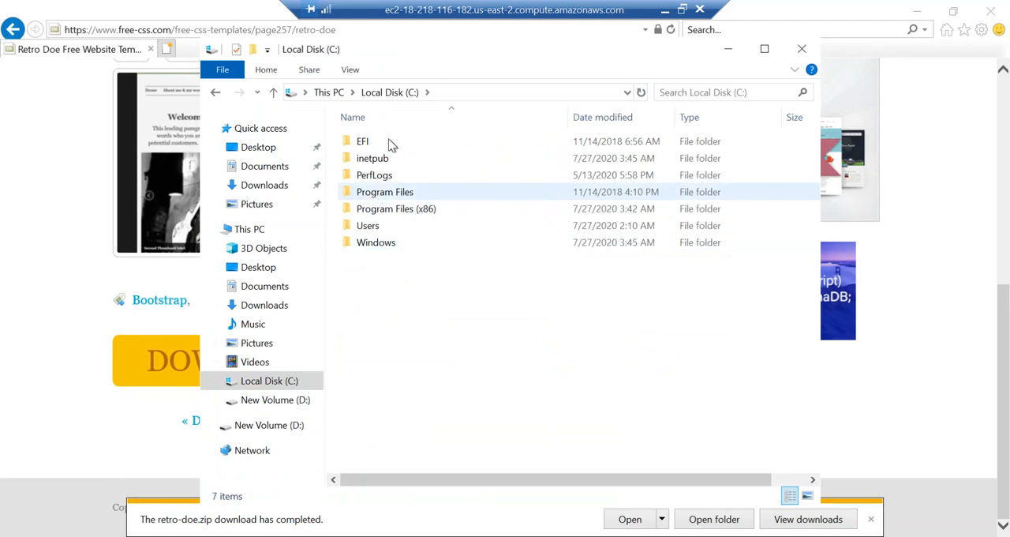
left_click(264, 382)
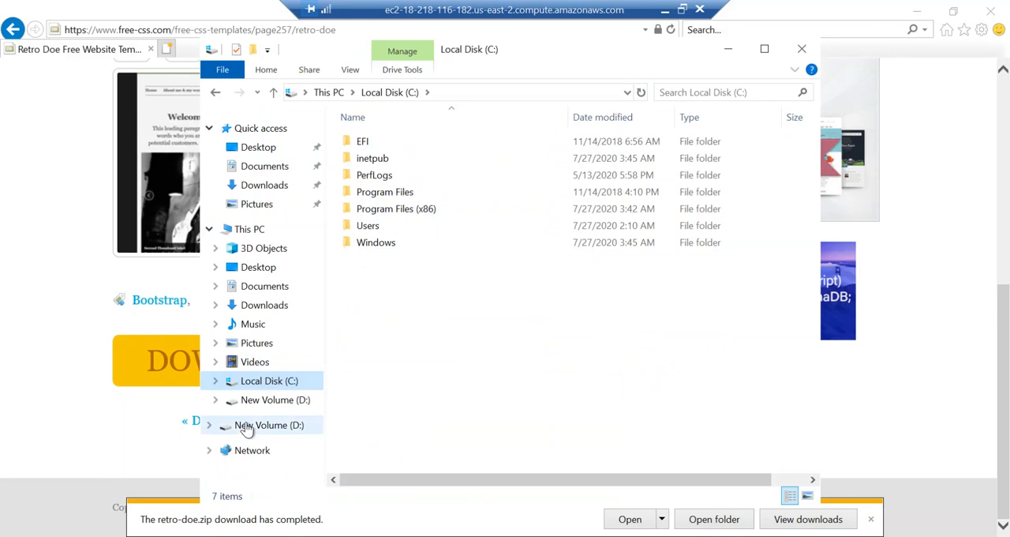
left_click(249, 426)
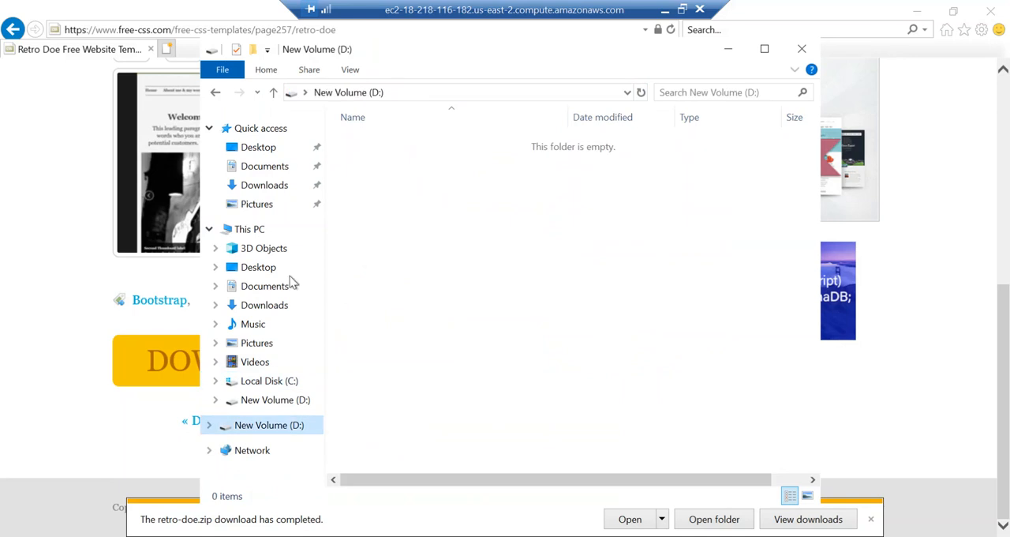
left_click(254, 229)
double_click(447, 352)
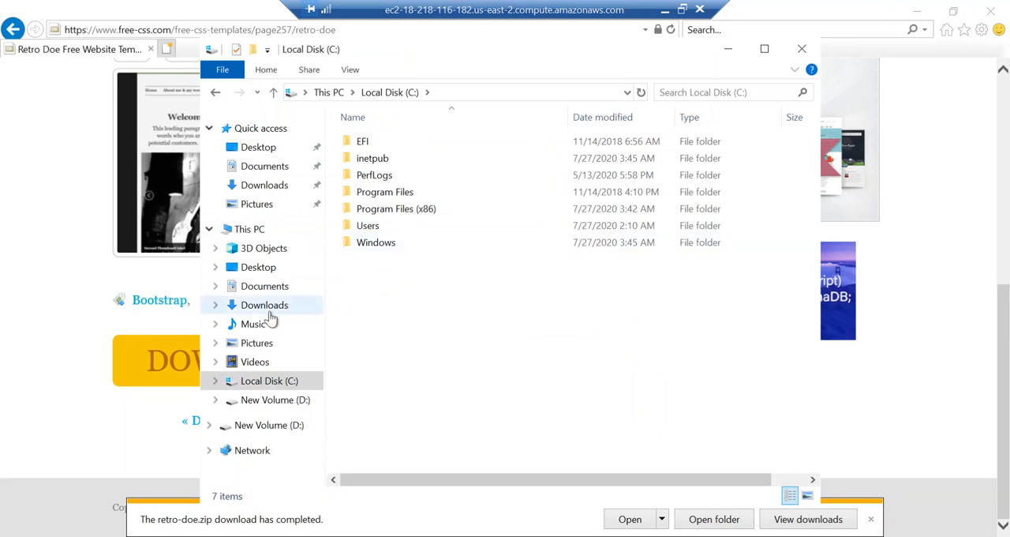
Copy the downloaded retro-doe zip file from the web folder to New Volume (D:)
left_click(711, 519)
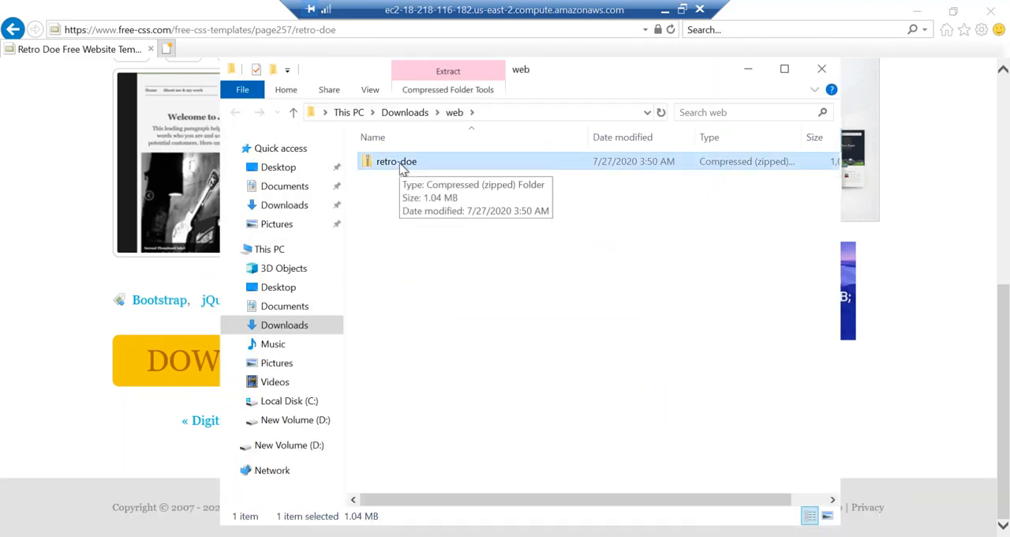
right_click(402, 167)
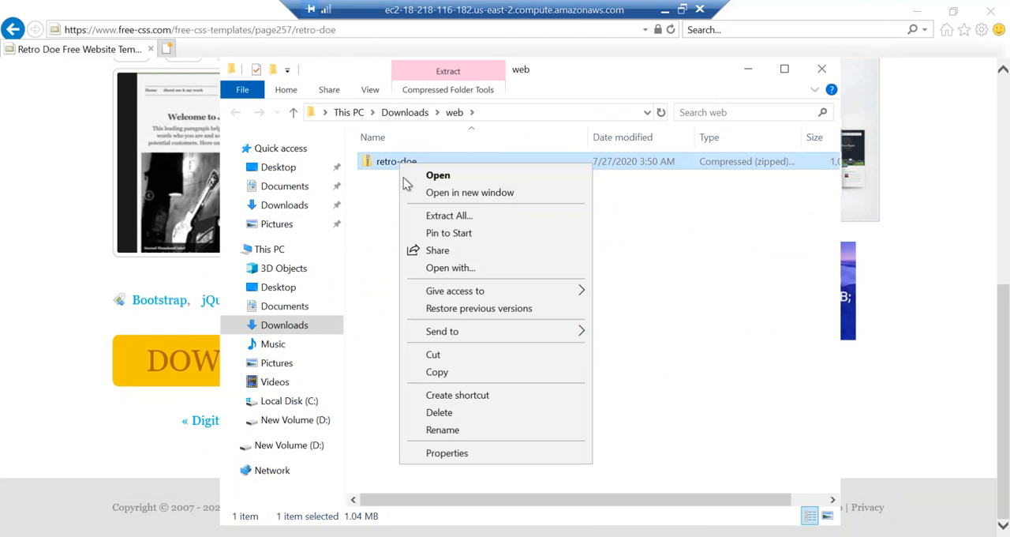
left_click(438, 372)
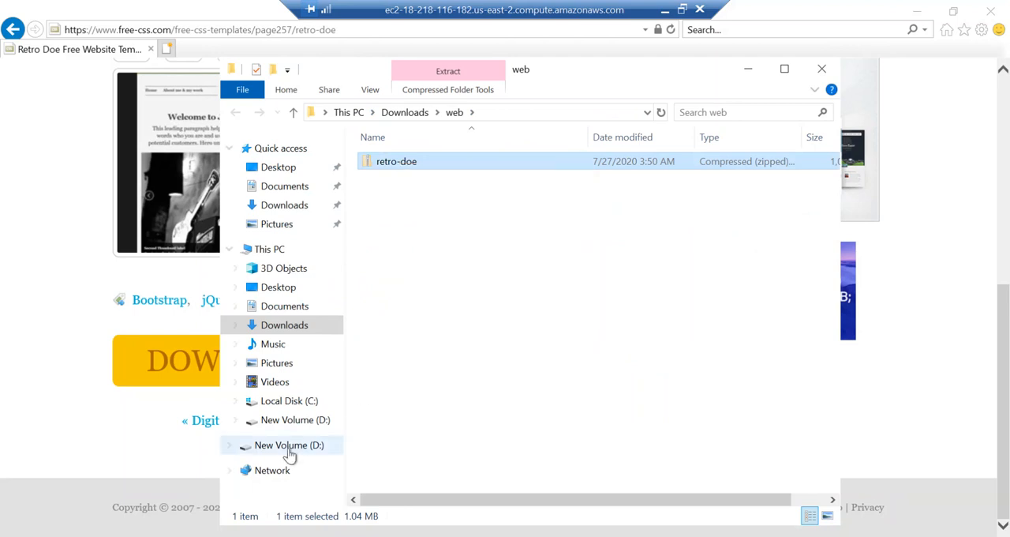
left_click(290, 453)
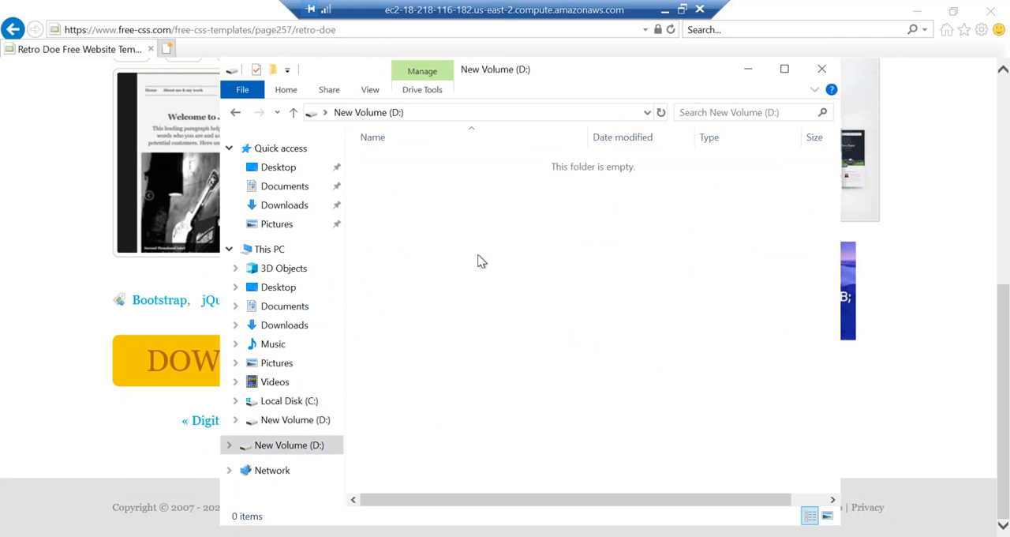
key("ctrl+v")
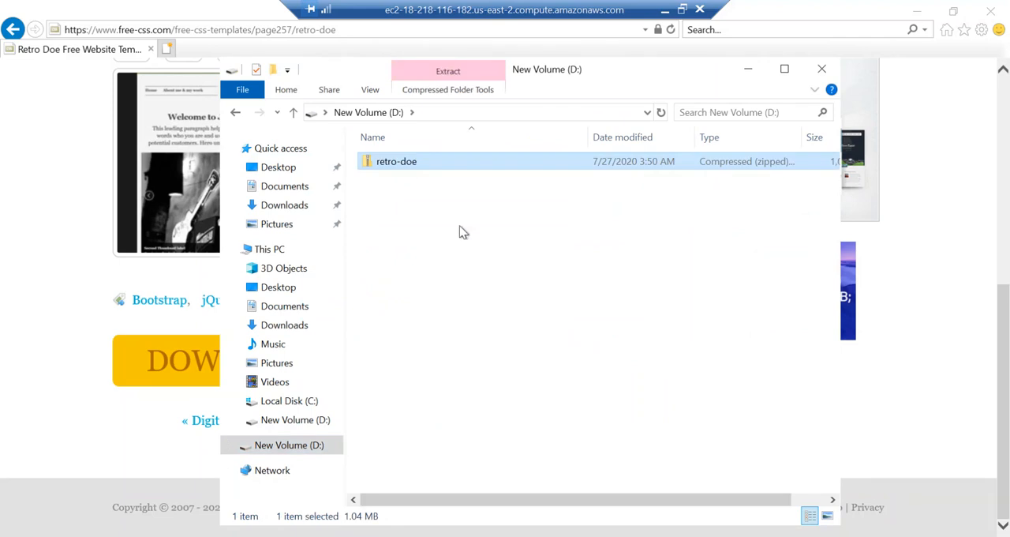
Extract the retro-doe zip to D:\retro-doe and select the folder path of the inner retro-doe folder
right_click(410, 165)
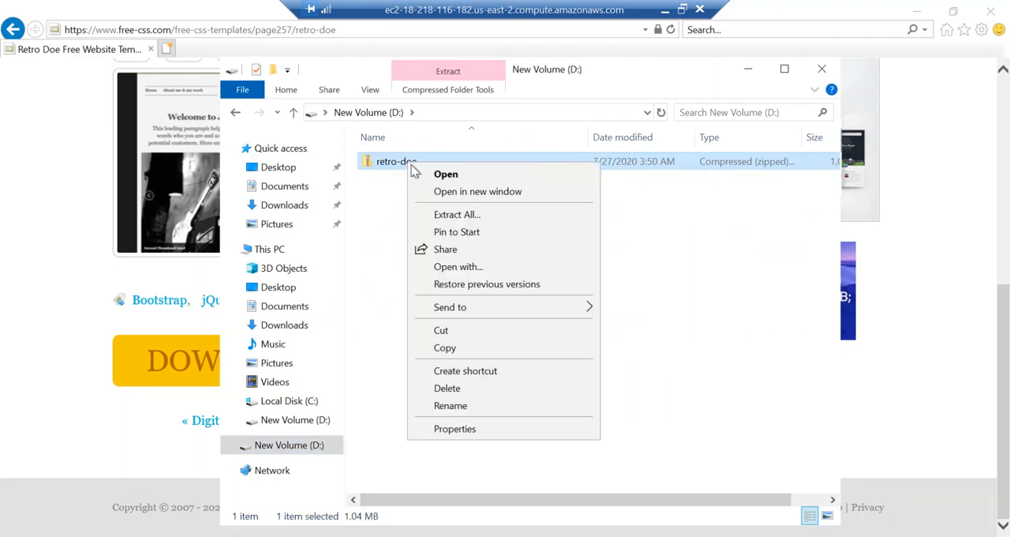
left_click(450, 212)
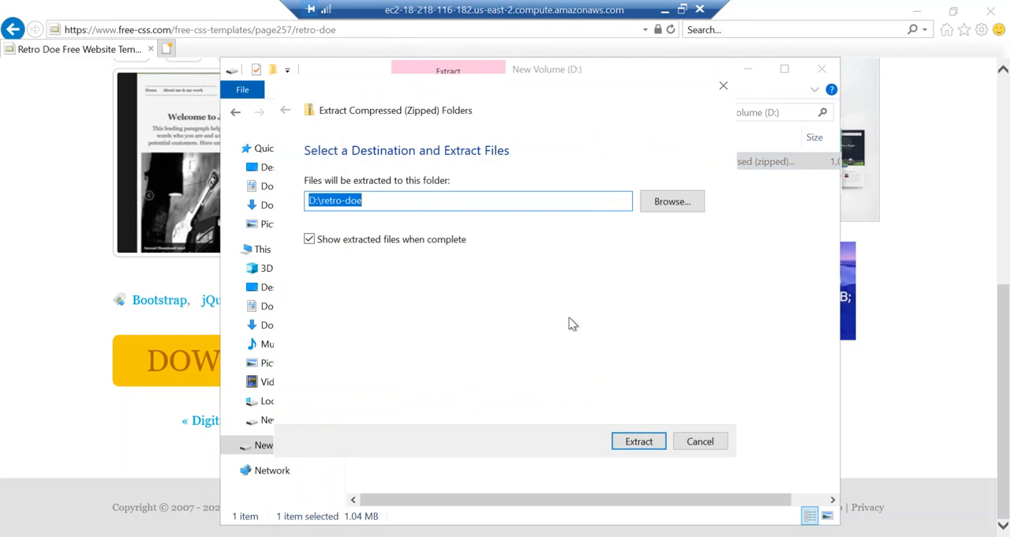
left_click(642, 443)
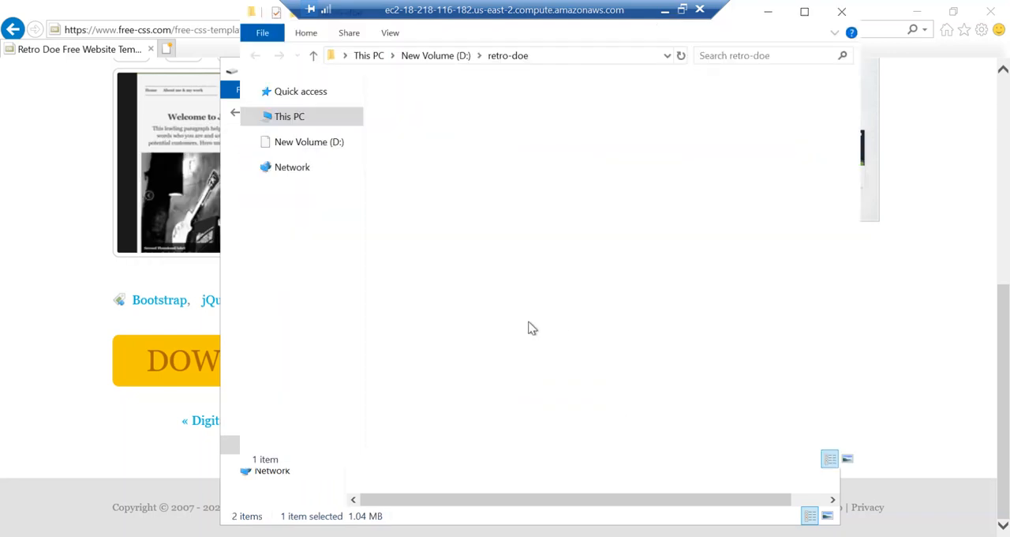
double_click(423, 109)
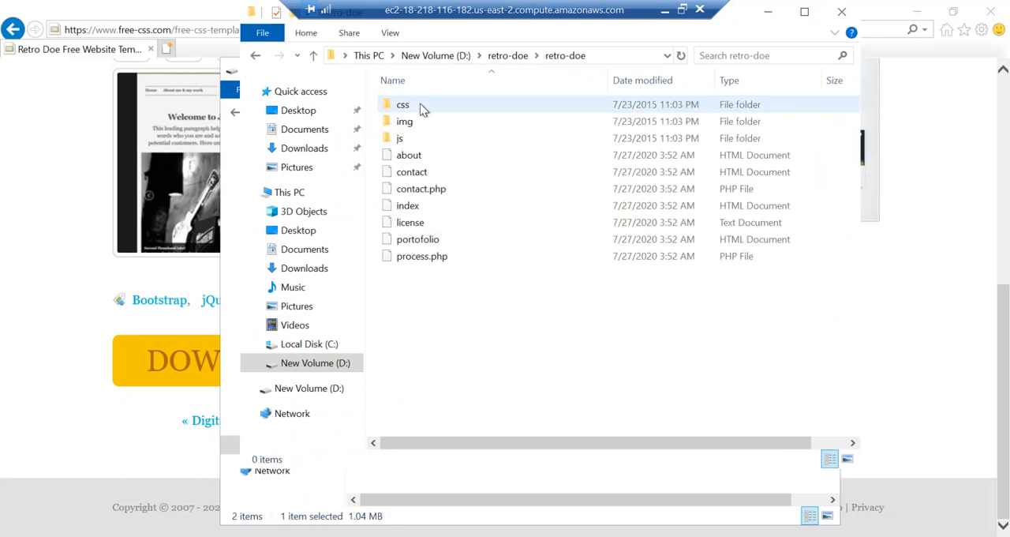
left_click(620, 56)
key("ctrl+c")
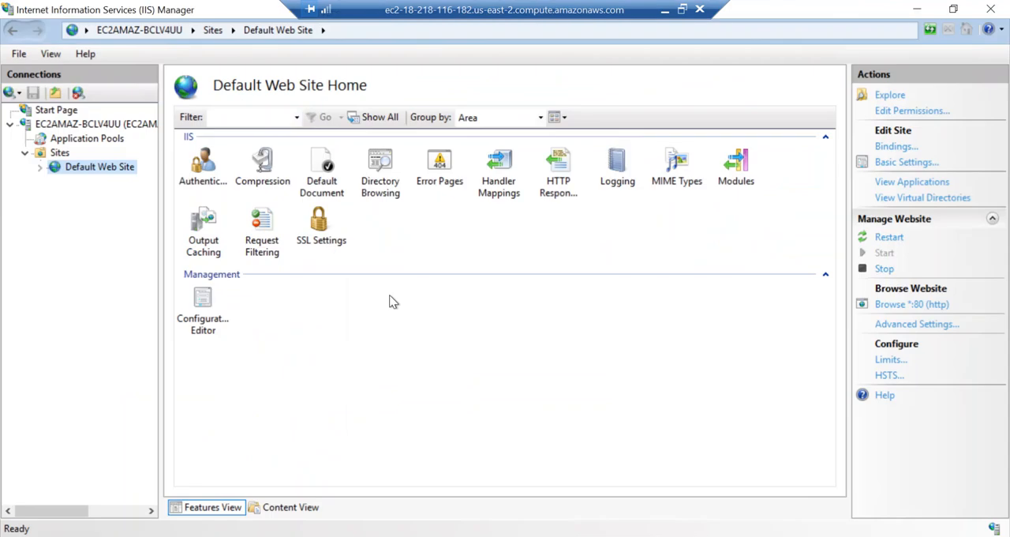
Set the Default Web Site's physical path to D:\retro-doe\retro-doe in its advanced settings
right_click(89, 172)
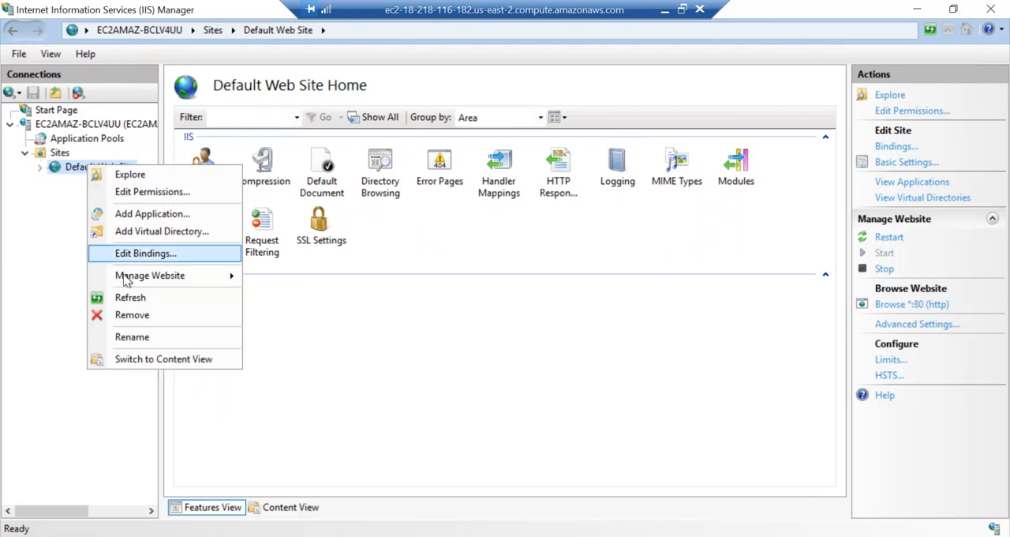
mouse_move(148, 283)
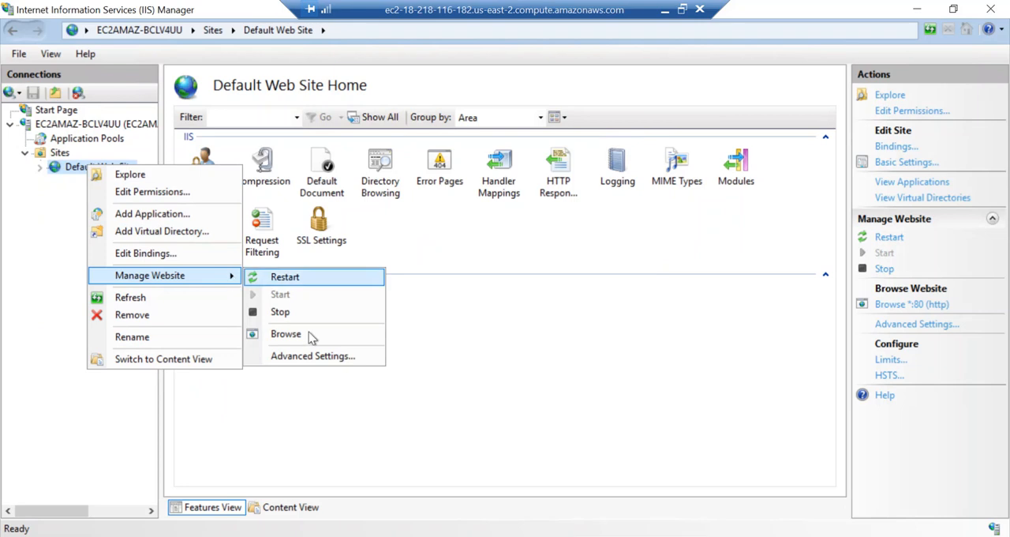
left_click(320, 357)
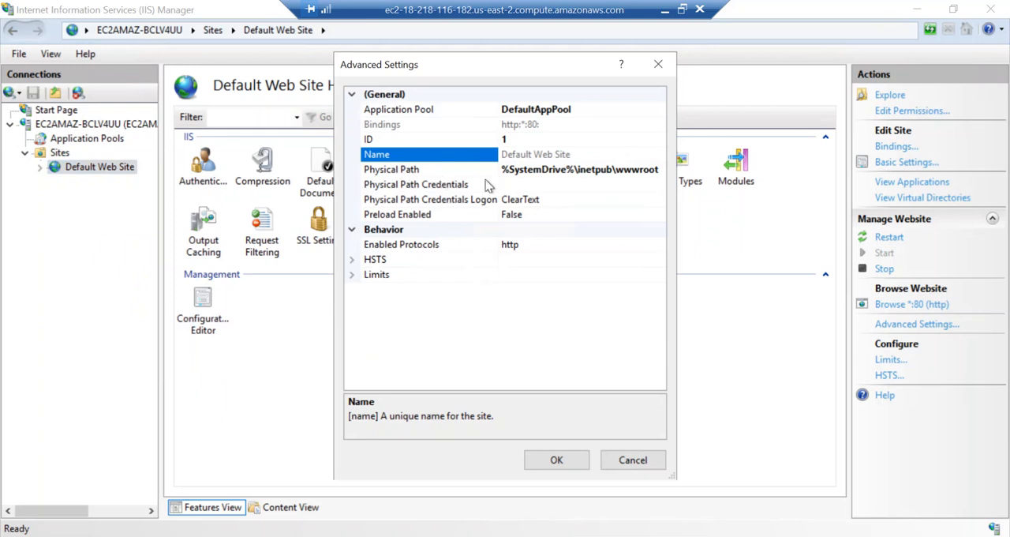
left_click(525, 170)
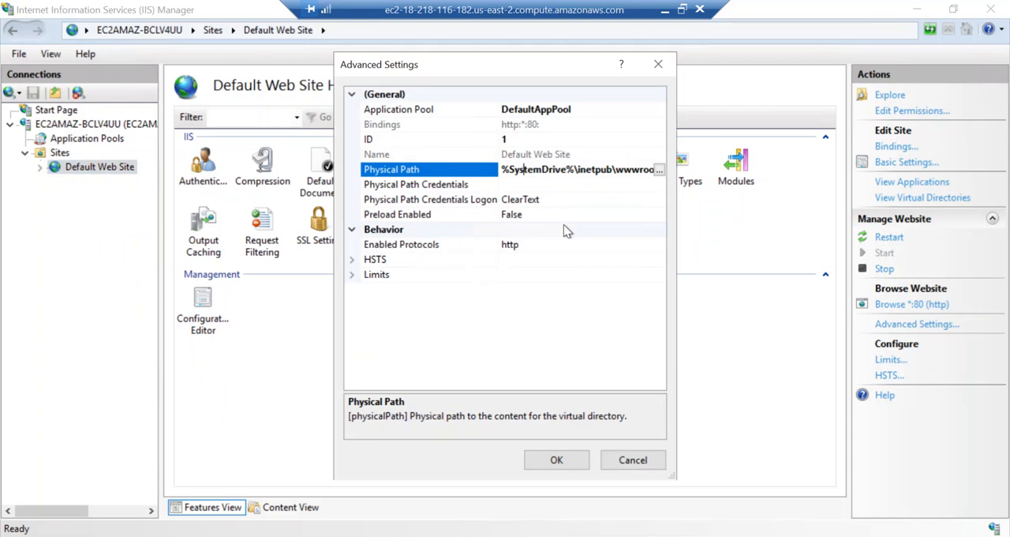
key("ctrl+a")
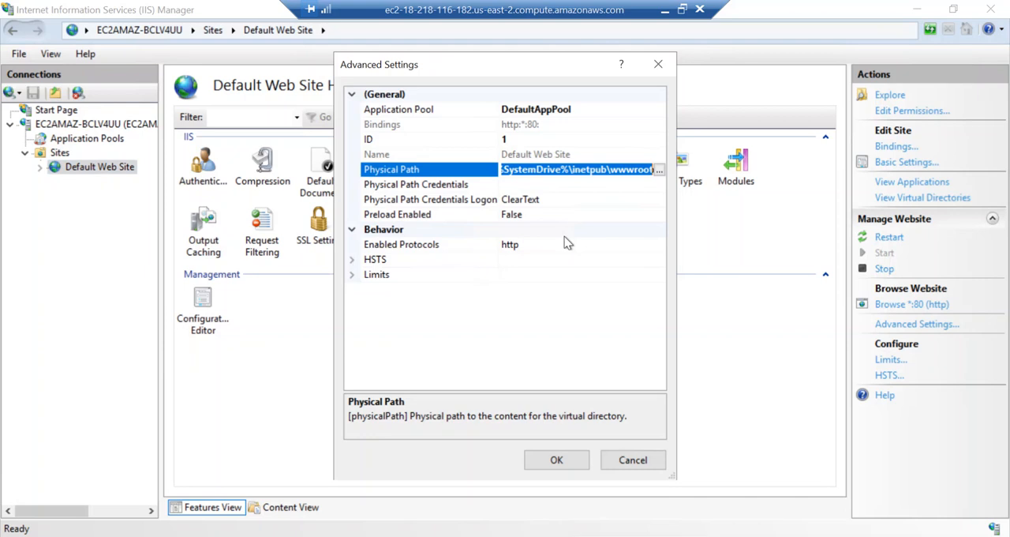
key("ctrl+v")
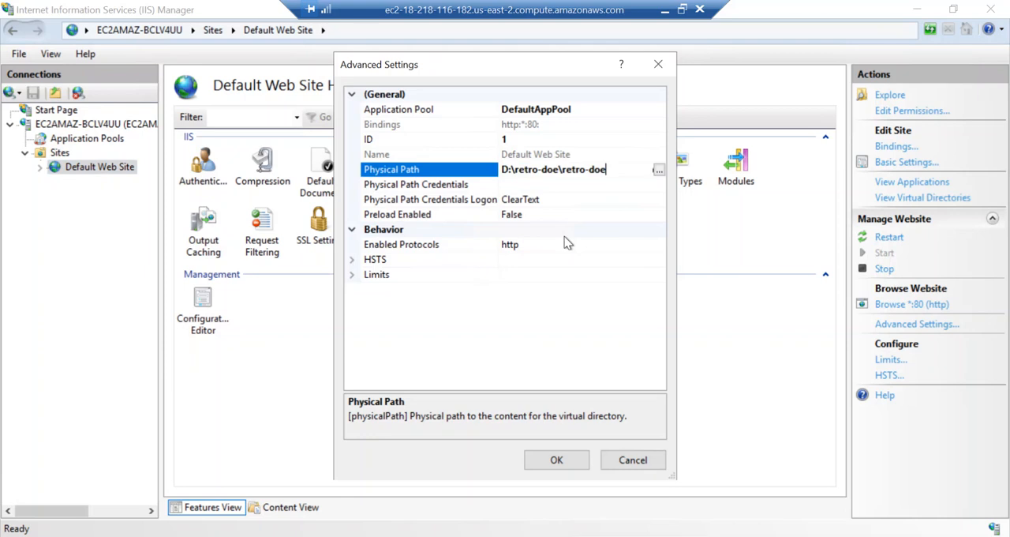
left_click(554, 465)
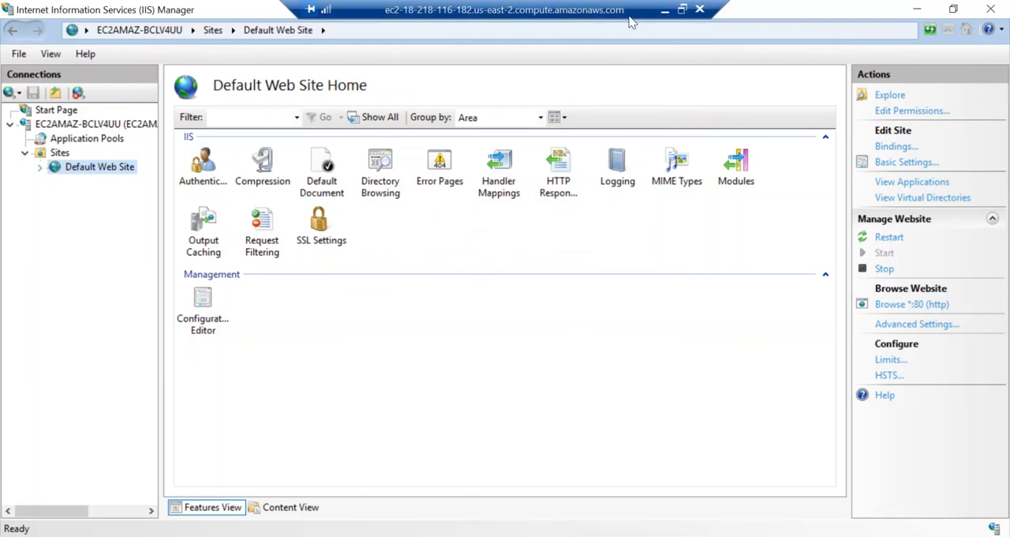
Switch to the local Chrome browser, reload the site at 18.218.116.182, and check its Home, About, Portofolio and Contact pages
left_click(663, 10)
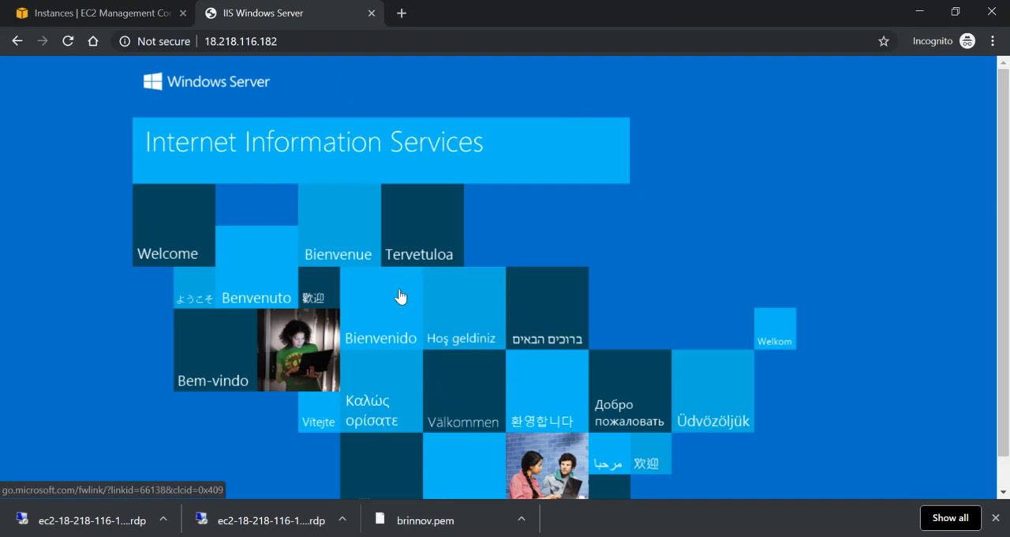
left_click(67, 45)
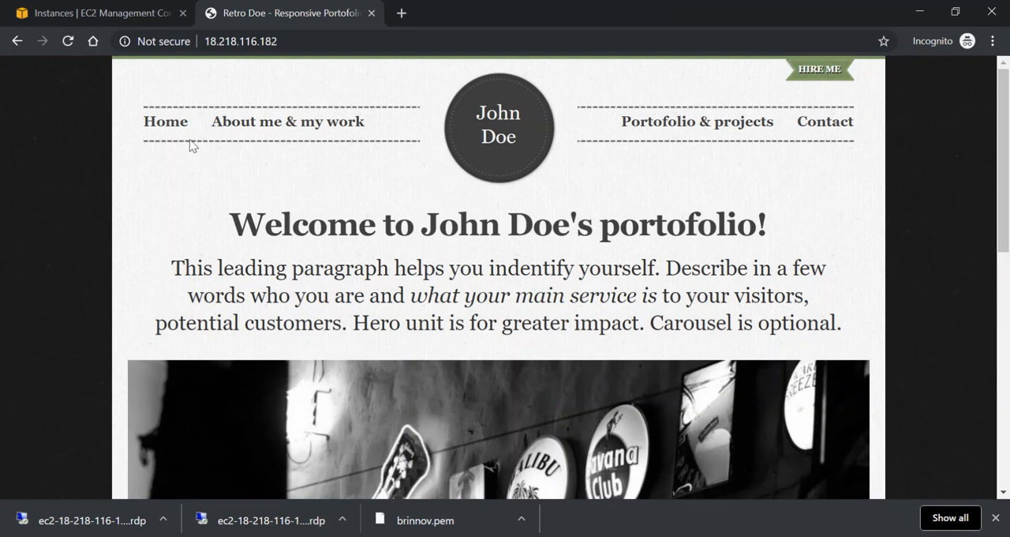
left_click(166, 126)
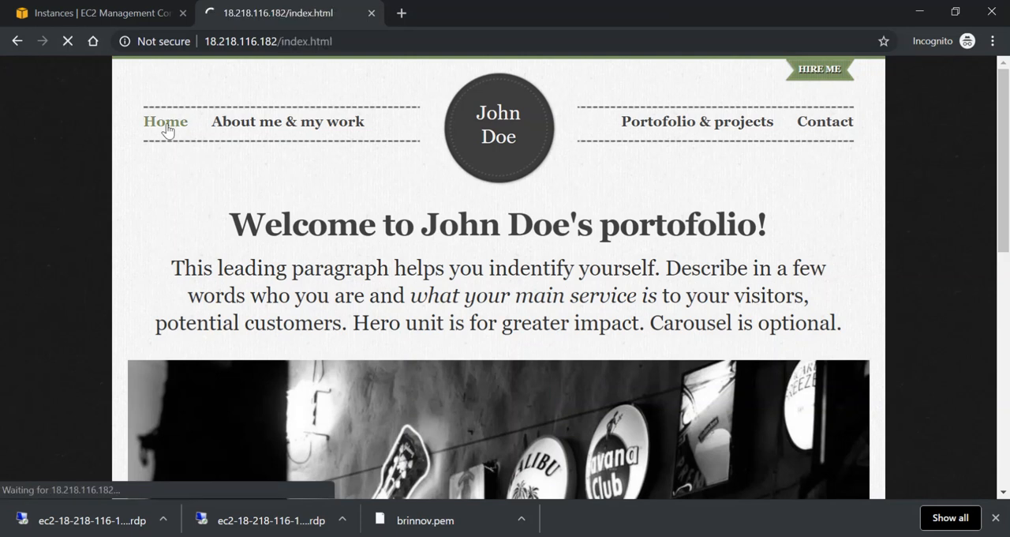
left_click(300, 131)
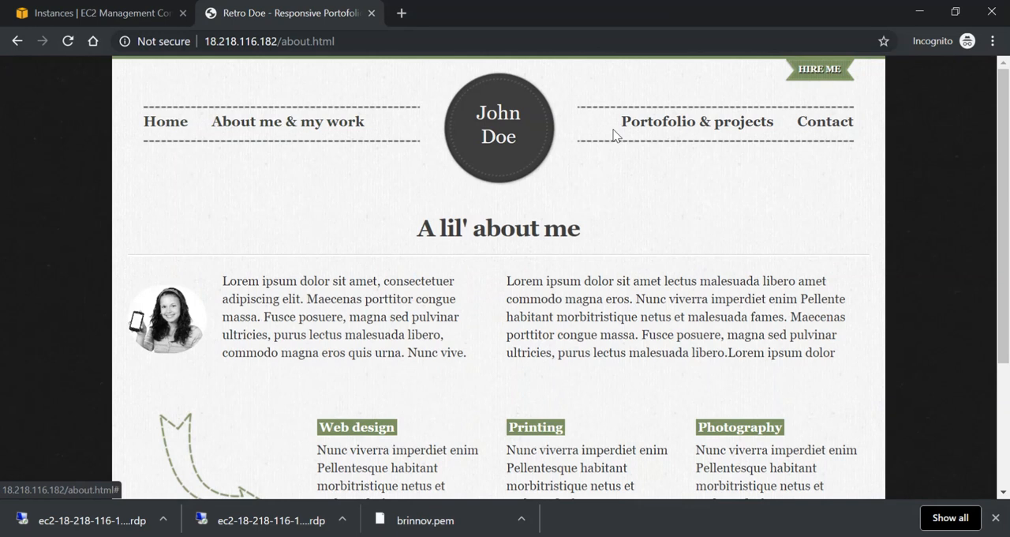
left_click(638, 127)
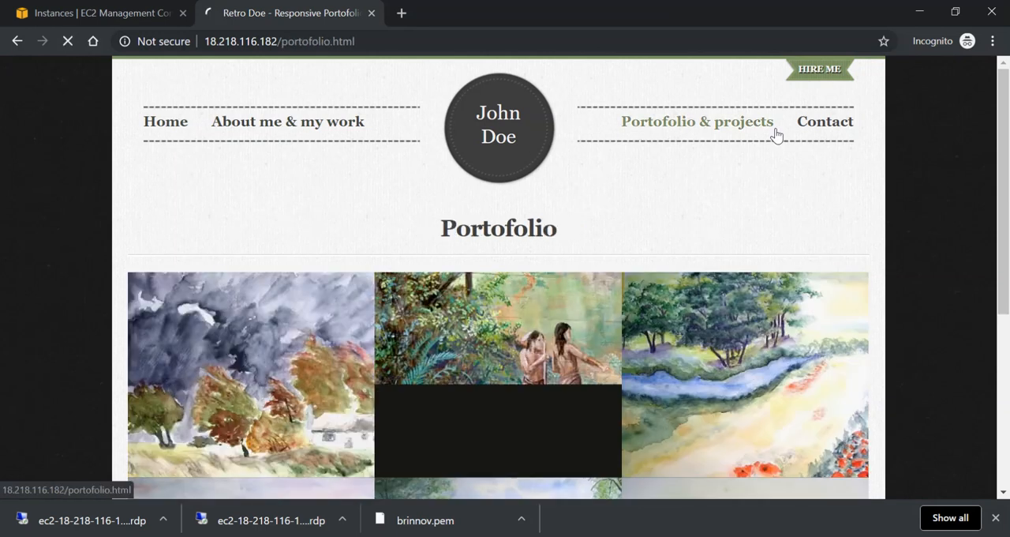
left_click(826, 129)
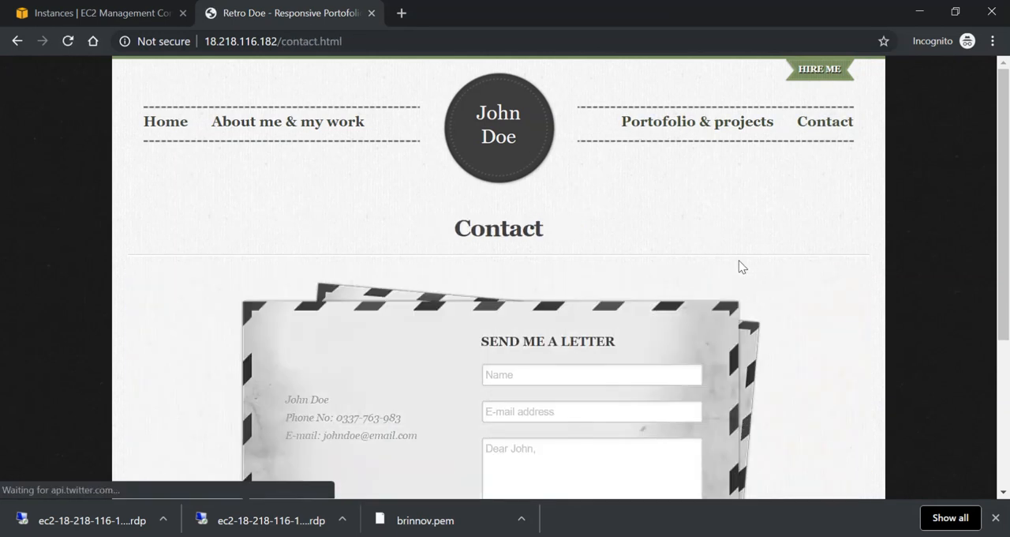